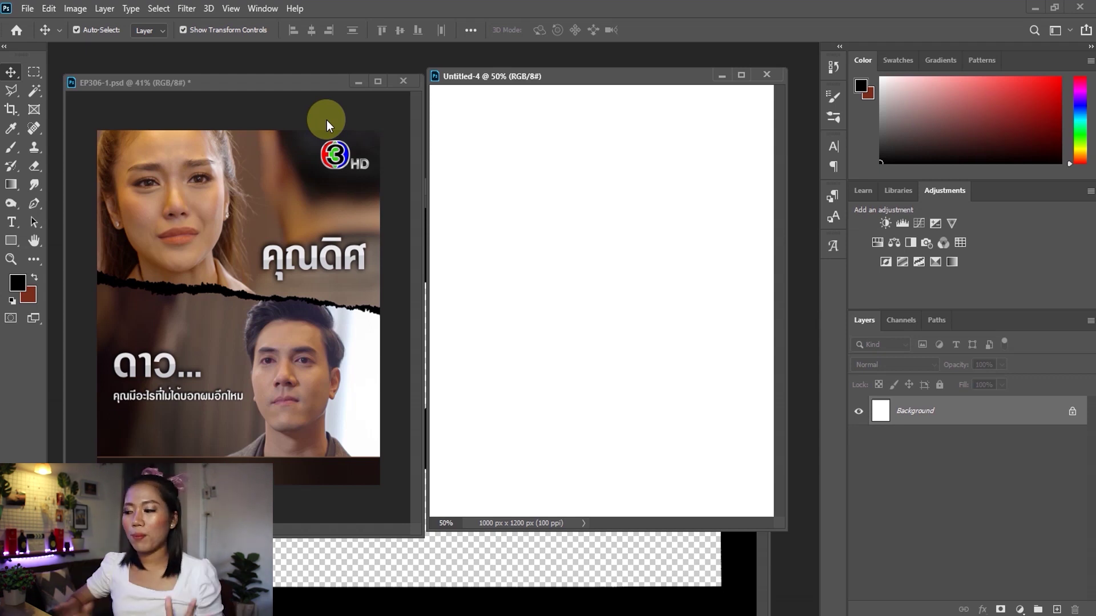
- Bring crack.psd to the front and arrange its window beside the reference poster
{"action": "left_click_drag", "start_coordinate": [283, 83], "coordinate": [257, 67]}
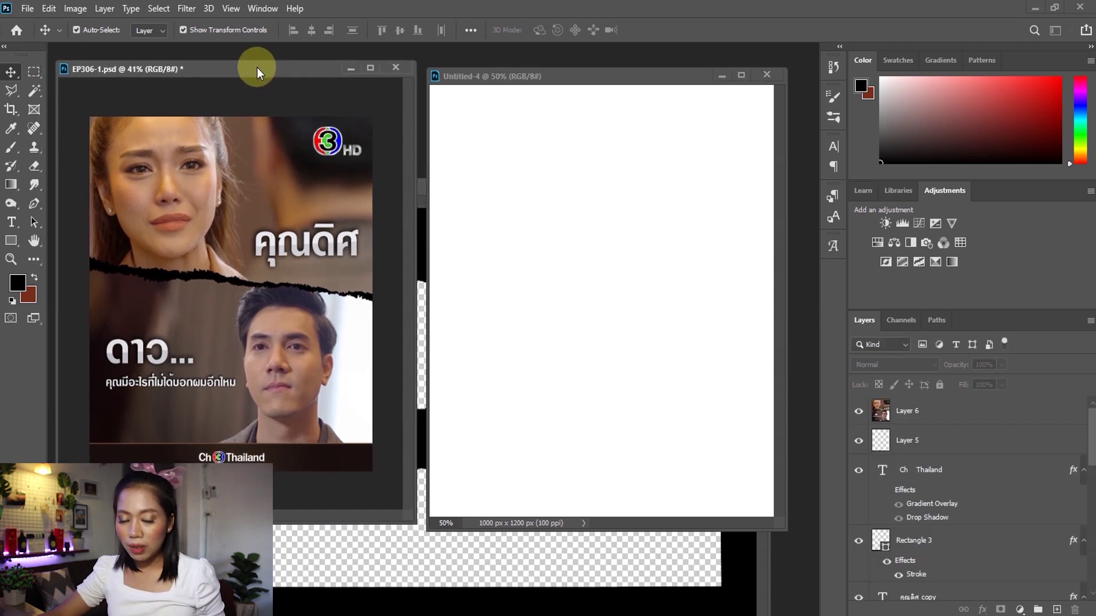
{"action": "left_click", "coordinate": [423, 546]}
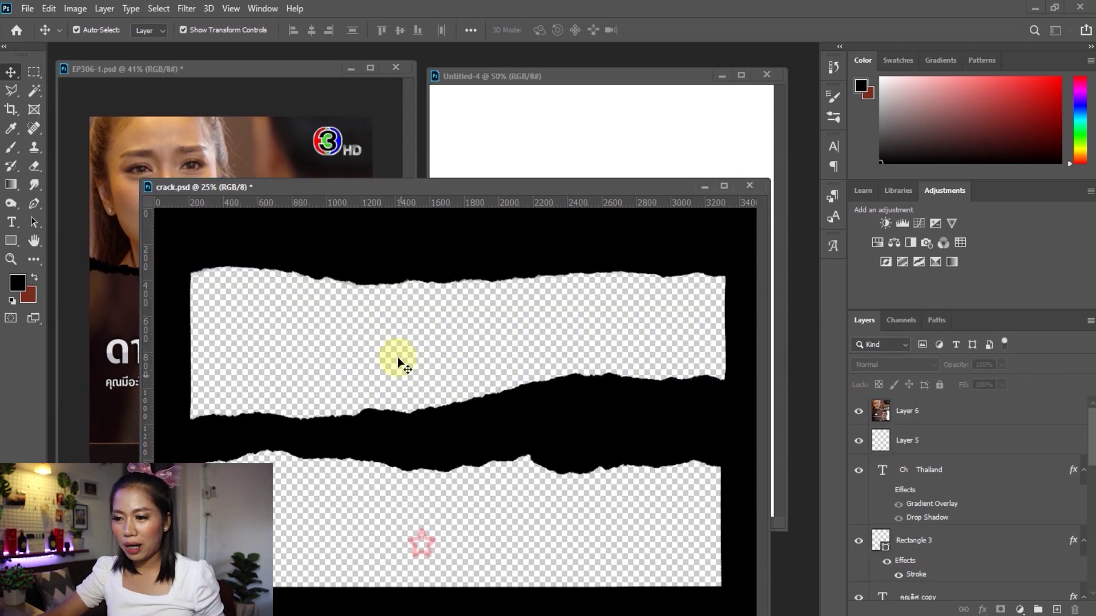
{"action": "left_click", "coordinate": [390, 272]}
{"action": "mouse_move", "coordinate": [331, 184]}
{"action": "left_mouse_down"}
{"action": "mouse_move", "coordinate": [415, 184]}
{"action": "mouse_move", "coordinate": [353, 209]}
{"action": "left_mouse_up"}
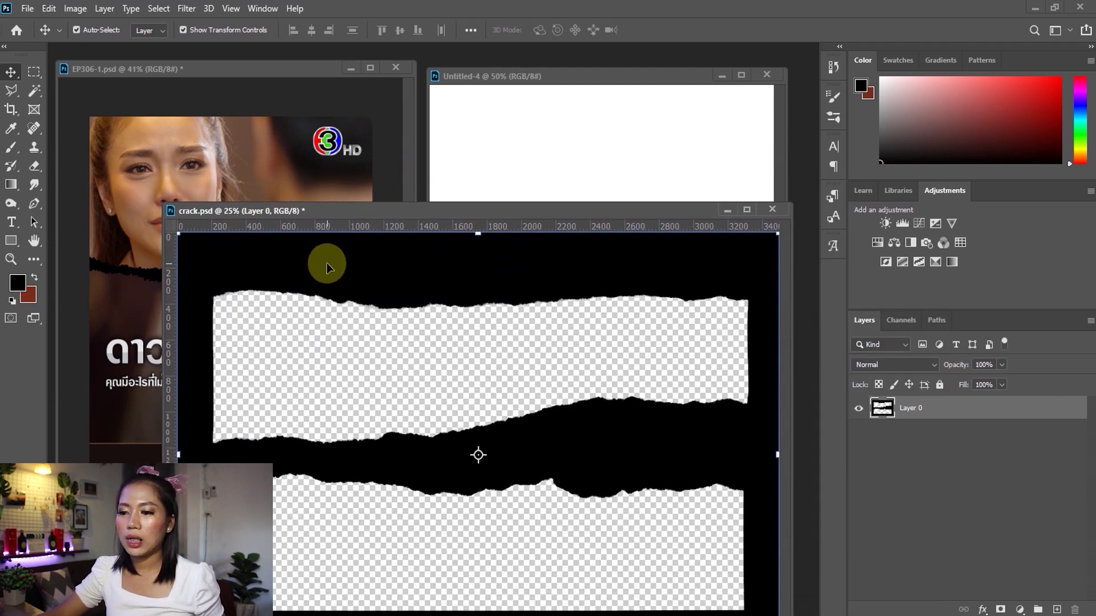
{"action": "left_click_drag", "start_coordinate": [358, 230], "coordinate": [371, 228]}
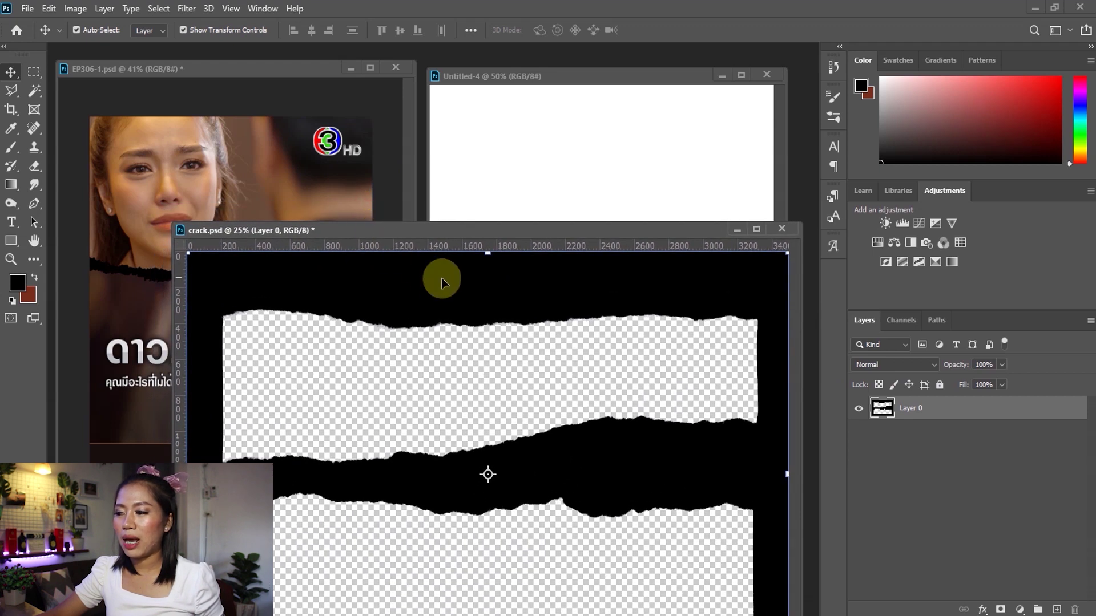
- Marquee-select the top black torn band and copy it to Layer 1 with Ctrl+J
{"action": "left_click", "coordinate": [34, 71]}
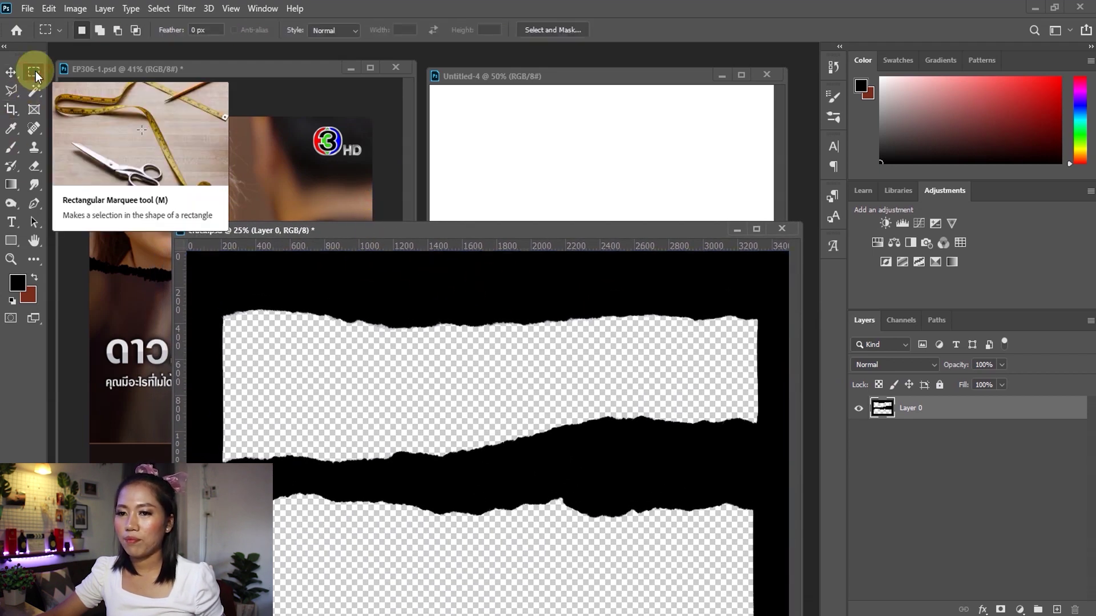
{"action": "left_click_drag", "start_coordinate": [35, 74], "coordinate": [73, 77]}
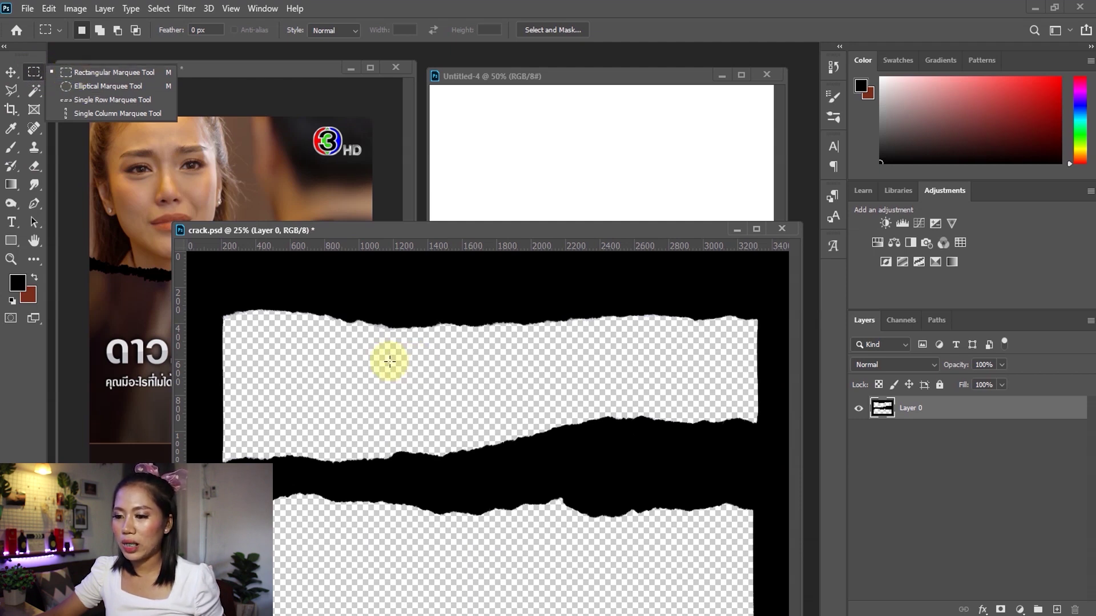
{"action": "left_click_drag", "start_coordinate": [231, 372], "coordinate": [753, 249]}
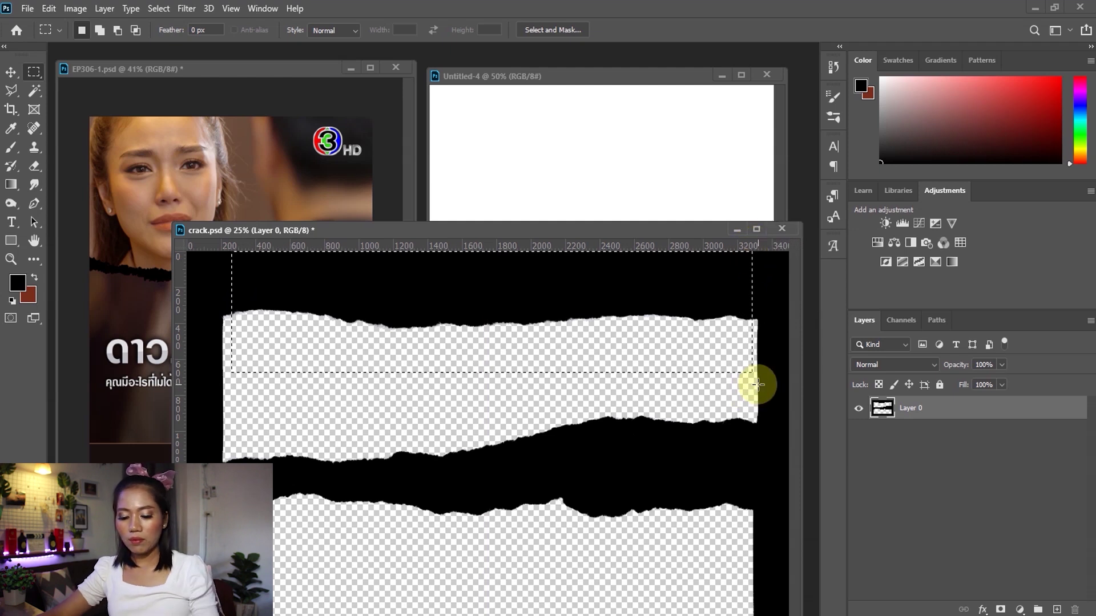
{"action": "key", "text": "ctrl+j"}
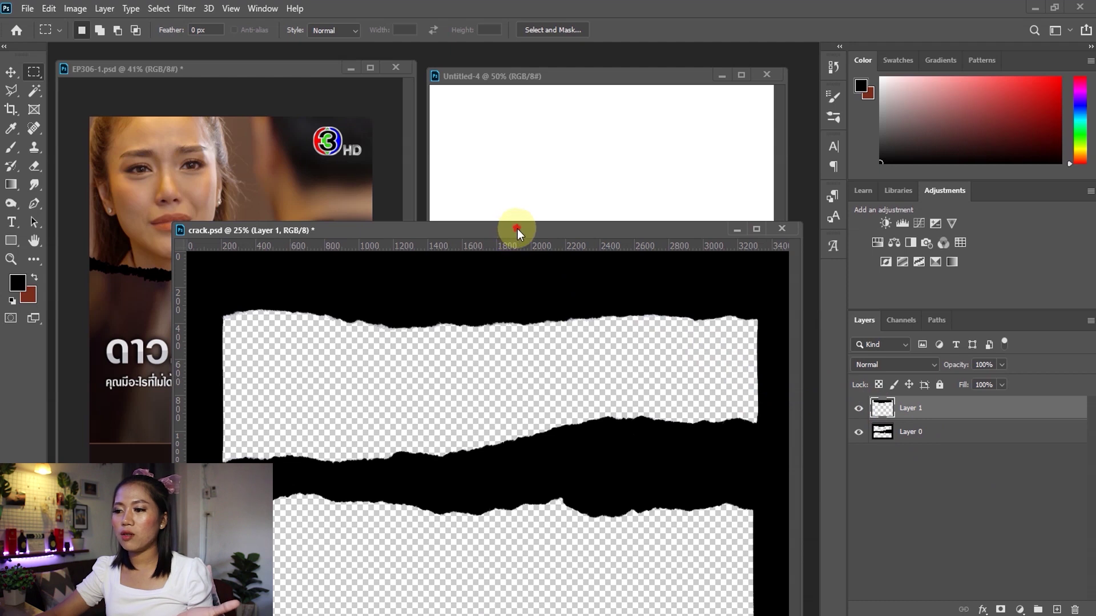
{"action": "left_click_drag", "start_coordinate": [517, 228], "coordinate": [502, 210]}
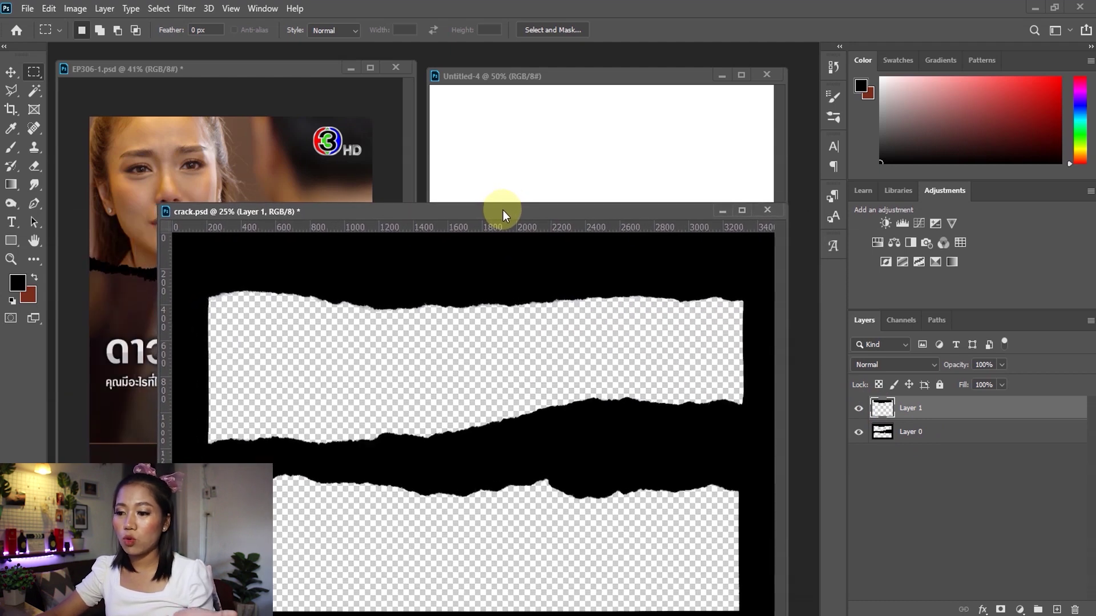
{"action": "left_click_drag", "start_coordinate": [502, 210], "coordinate": [499, 430]}
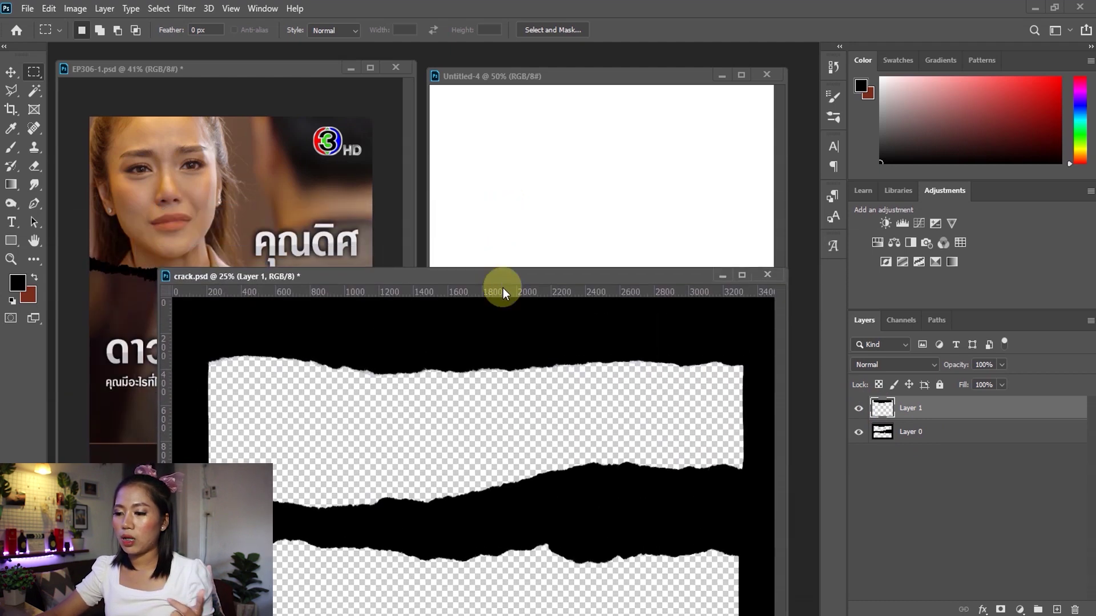
- Activate Untitled-4 and verify in Image Size it is 1000×1200 px at 100 ppi
{"action": "left_click", "coordinate": [503, 77]}
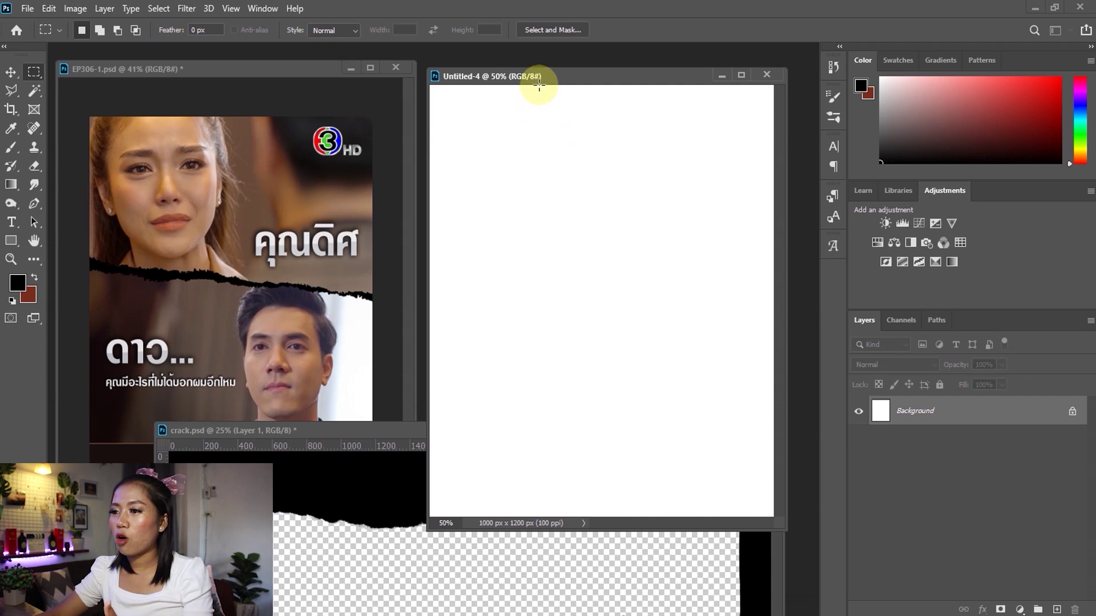
{"action": "left_click_drag", "start_coordinate": [540, 79], "coordinate": [543, 78]}
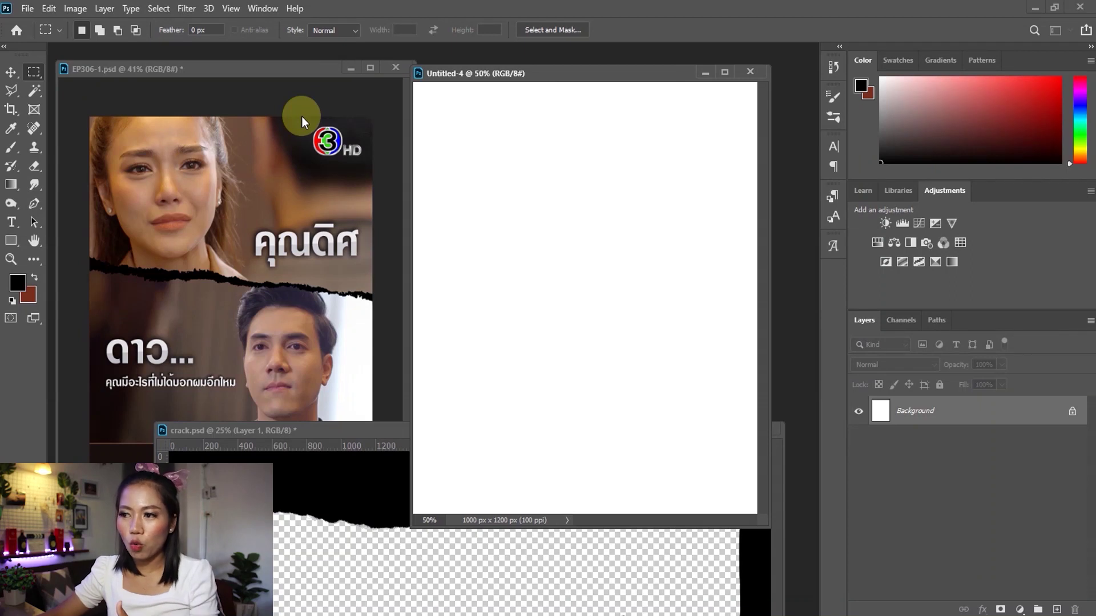
{"action": "left_click_drag", "start_coordinate": [466, 75], "coordinate": [489, 75]}
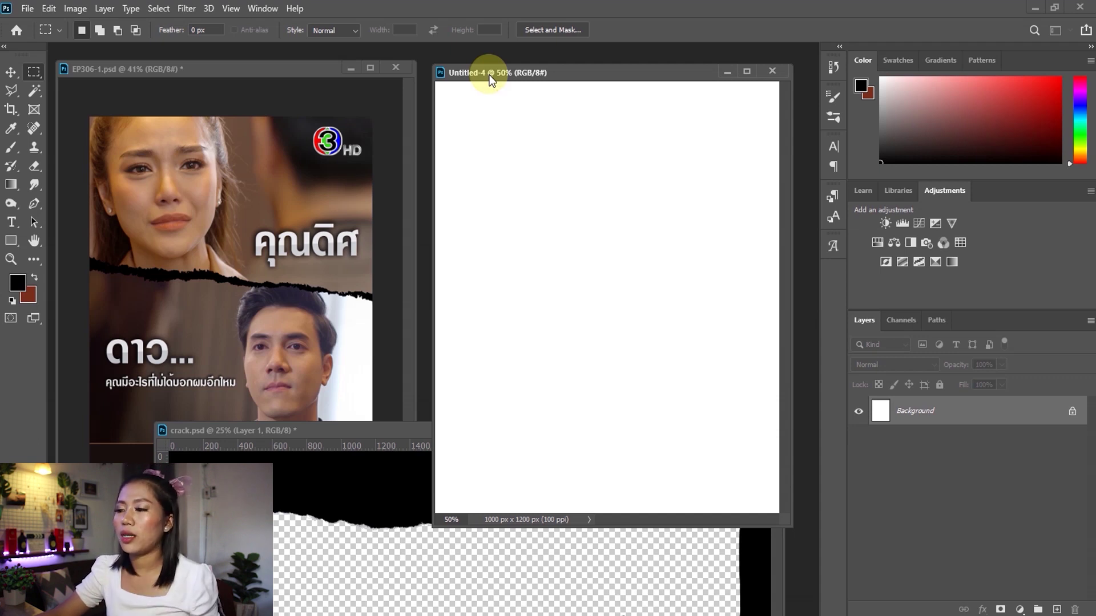
{"action": "left_click_drag", "start_coordinate": [489, 74], "coordinate": [478, 70]}
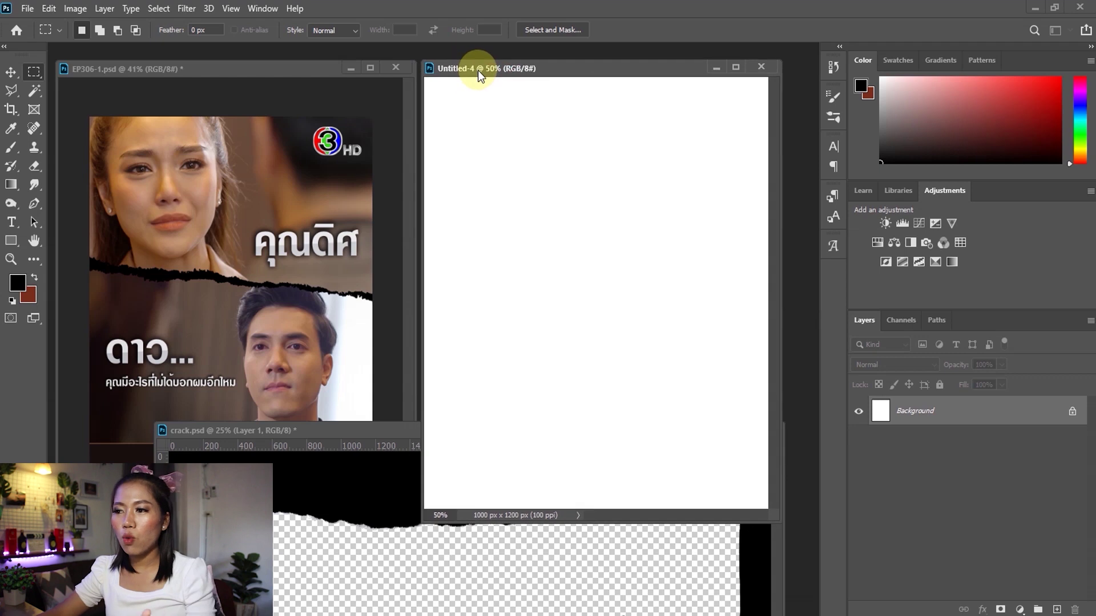
{"action": "right_click", "coordinate": [477, 70]}
{"action": "left_click", "coordinate": [502, 91]}
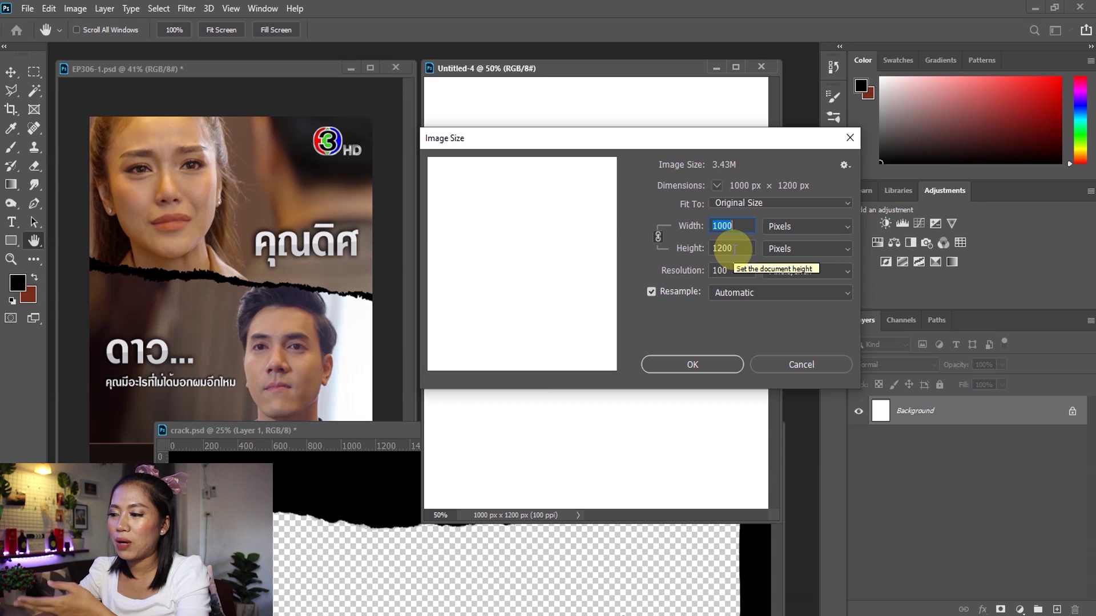
{"action": "key", "text": "Tab"}
{"action": "key", "text": "Tab"}
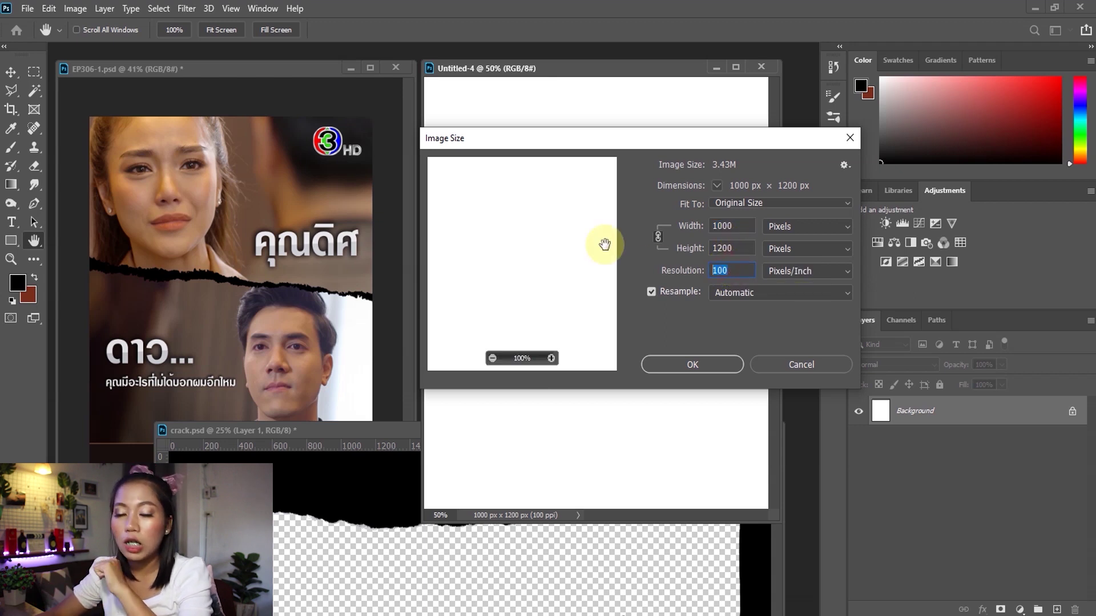
{"action": "key", "text": "m"}
{"action": "key", "text": "Escape"}
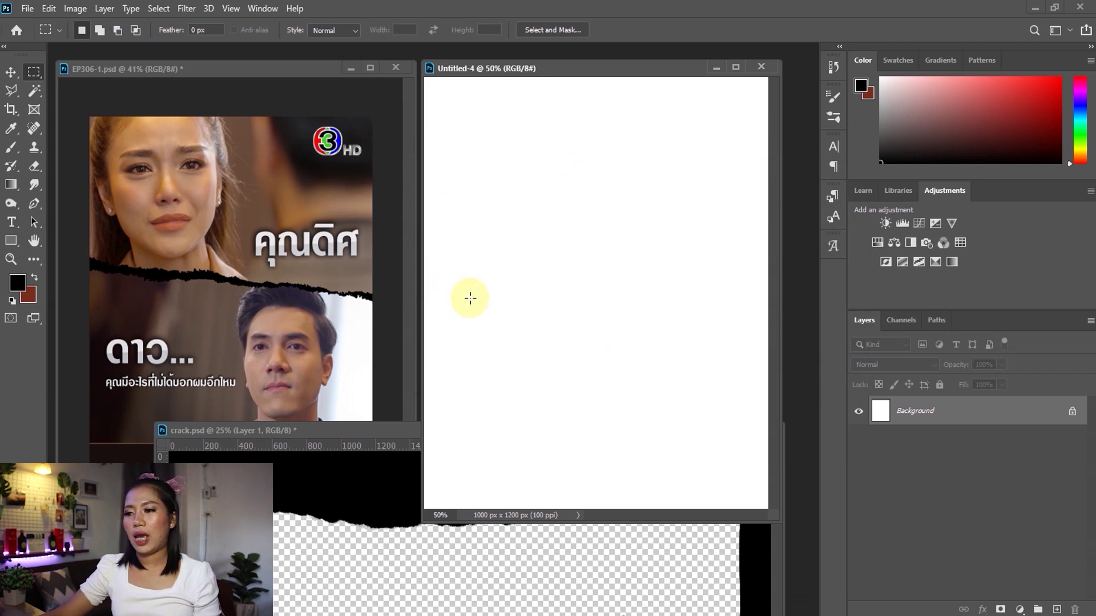
- Drag crack.psd's torn-strip Layer 1 into Untitled-4 and lower it near the top
{"action": "key", "text": "v"}
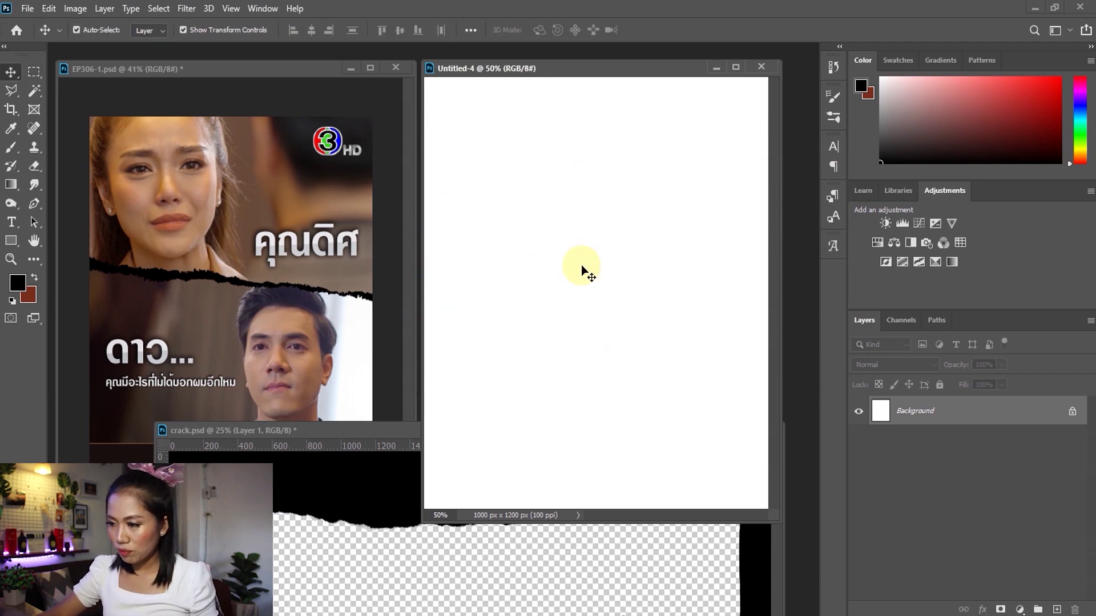
{"action": "scroll", "coordinate": [594, 263], "scroll_direction": "down", "scroll_amount": 2}
{"action": "scroll", "coordinate": [594, 262], "scroll_direction": "up", "scroll_amount": 1}
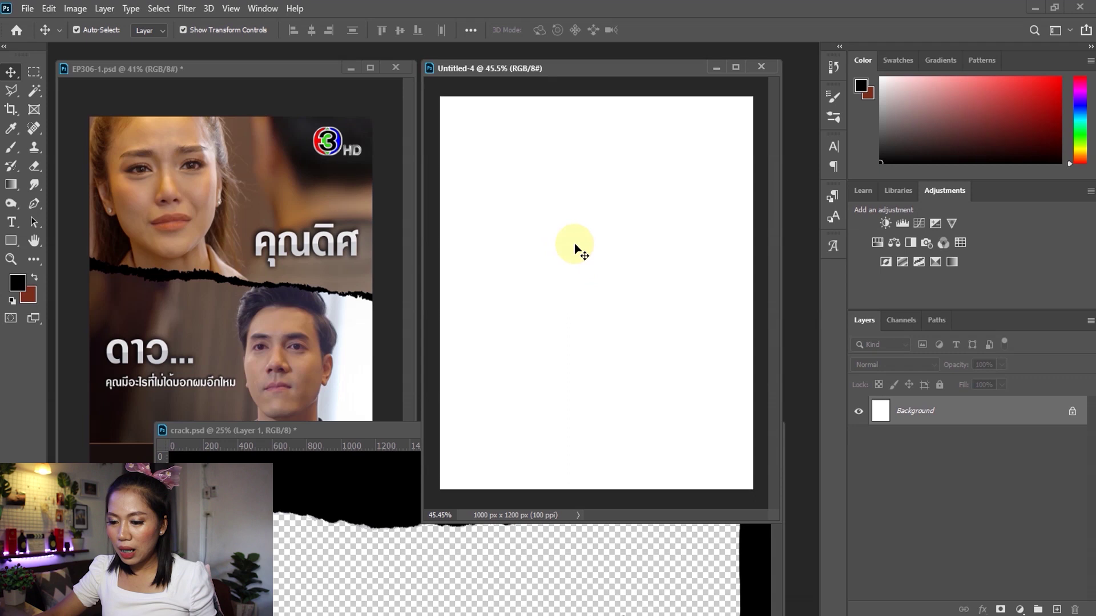
{"action": "left_click", "coordinate": [371, 492]}
{"action": "mouse_move", "coordinate": [412, 428]}
{"action": "left_mouse_down"}
{"action": "mouse_move", "coordinate": [364, 243]}
{"action": "mouse_move", "coordinate": [348, 279]}
{"action": "left_mouse_up"}
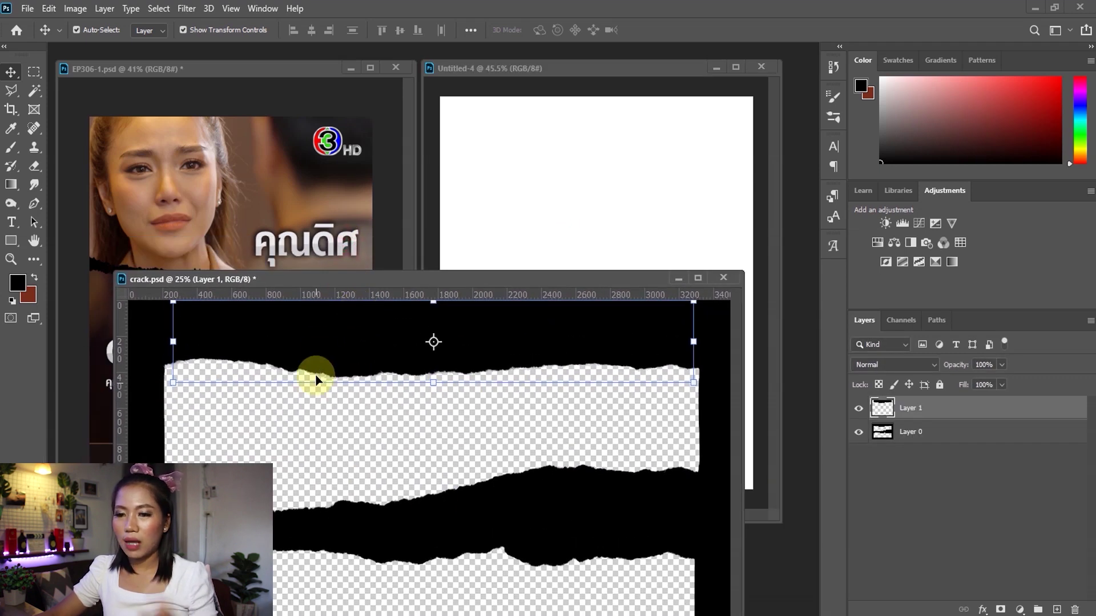
{"action": "mouse_move", "coordinate": [319, 359]}
{"action": "left_mouse_down"}
{"action": "mouse_move", "coordinate": [545, 204]}
{"action": "mouse_move", "coordinate": [584, 241]}
{"action": "left_mouse_up"}
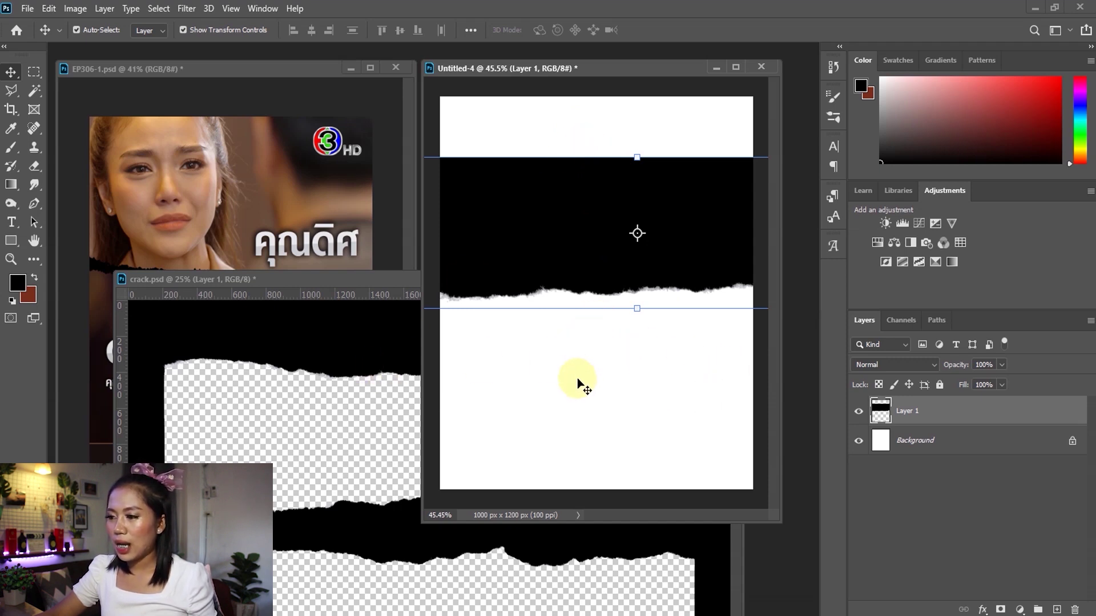
{"action": "left_click_drag", "start_coordinate": [590, 229], "coordinate": [616, 243]}
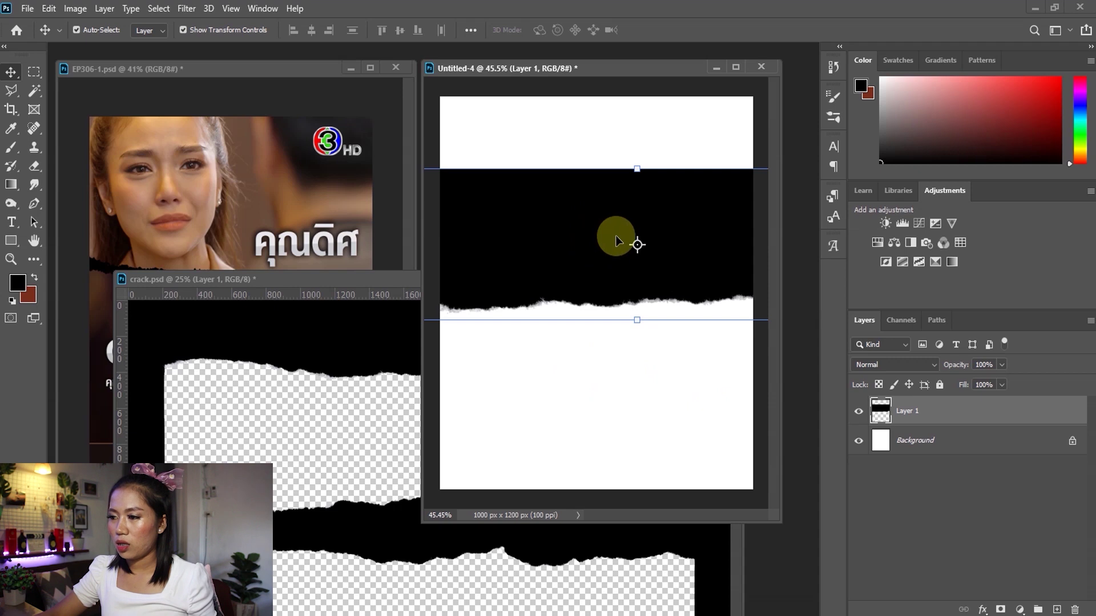
- Draw a black rectangle across the poster top and merge it with the torn strip
{"action": "left_click", "coordinate": [25, 241]}
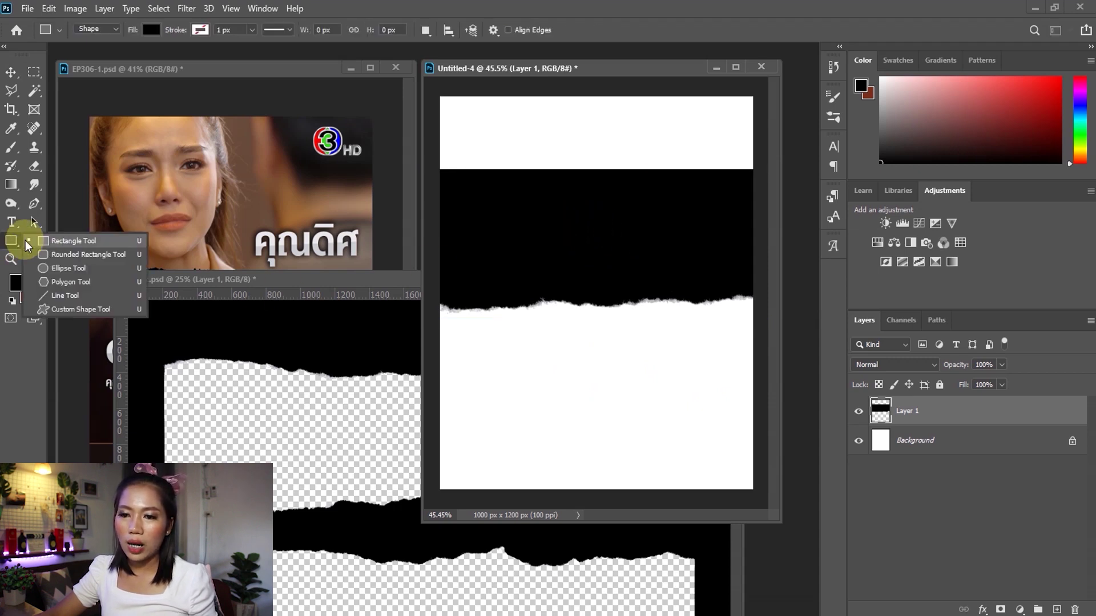
{"action": "left_click", "coordinate": [51, 245]}
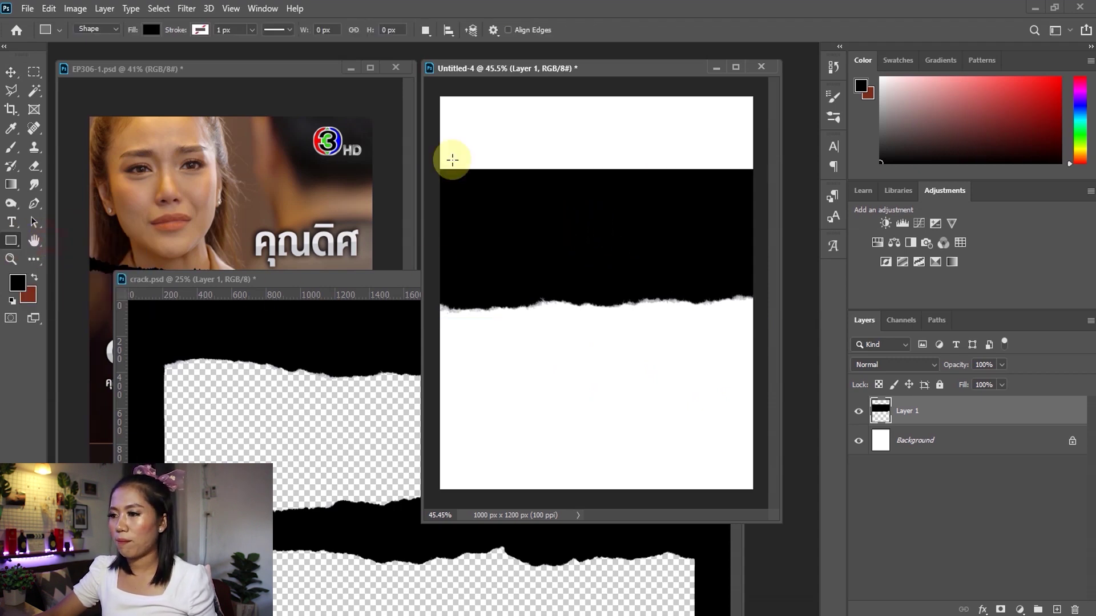
{"action": "mouse_move", "coordinate": [434, 86]}
{"action": "left_mouse_down"}
{"action": "mouse_move", "coordinate": [693, 201]}
{"action": "mouse_move", "coordinate": [762, 199]}
{"action": "left_mouse_up"}
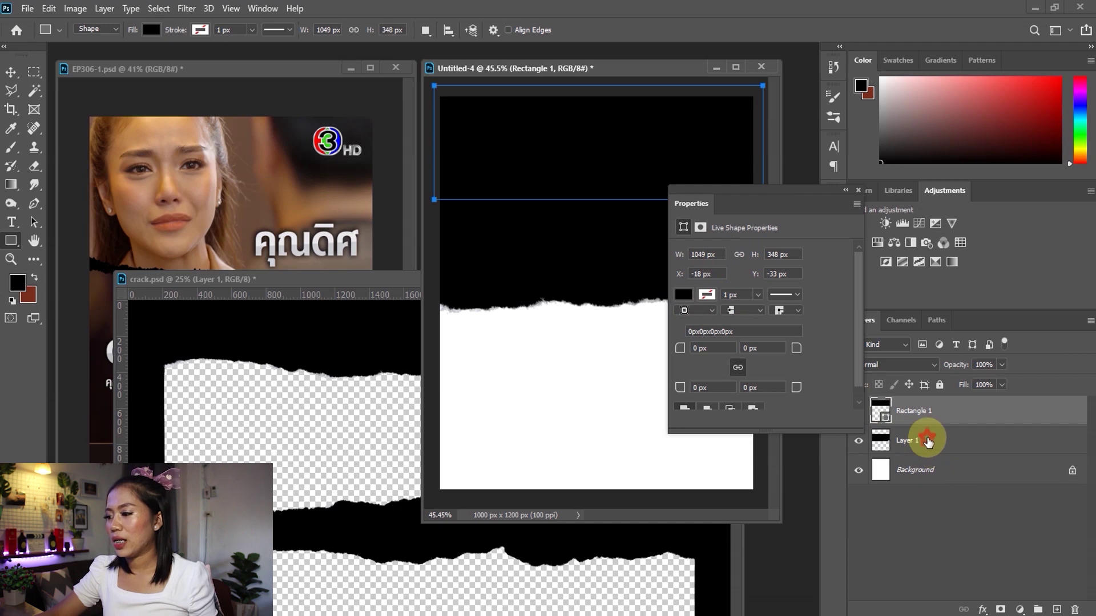
{"action": "left_click", "coordinate": [921, 440]}
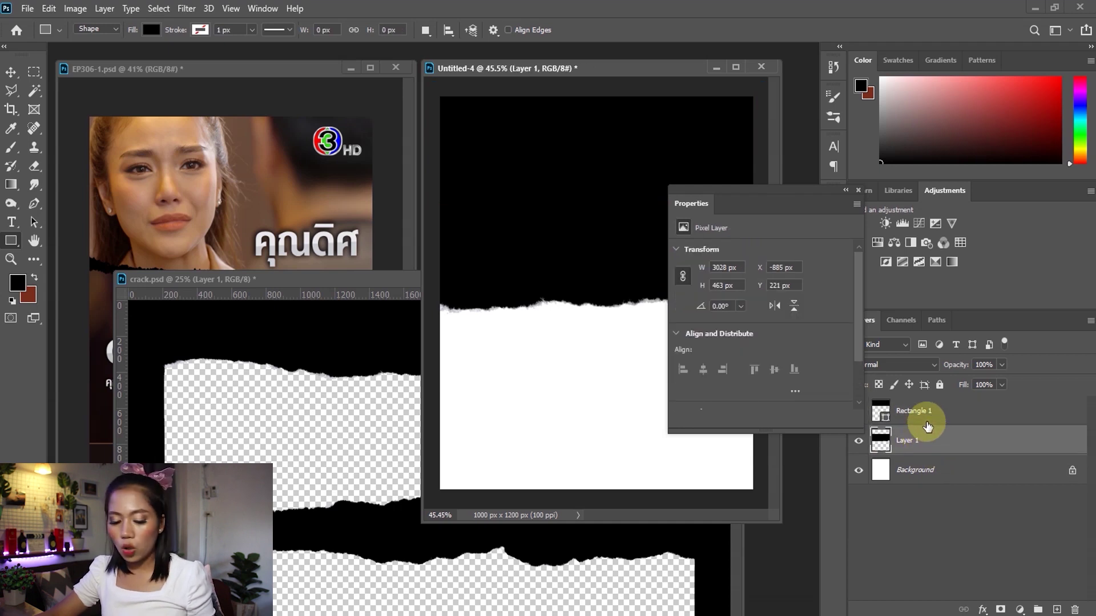
{"action": "left_click", "coordinate": [925, 423]}
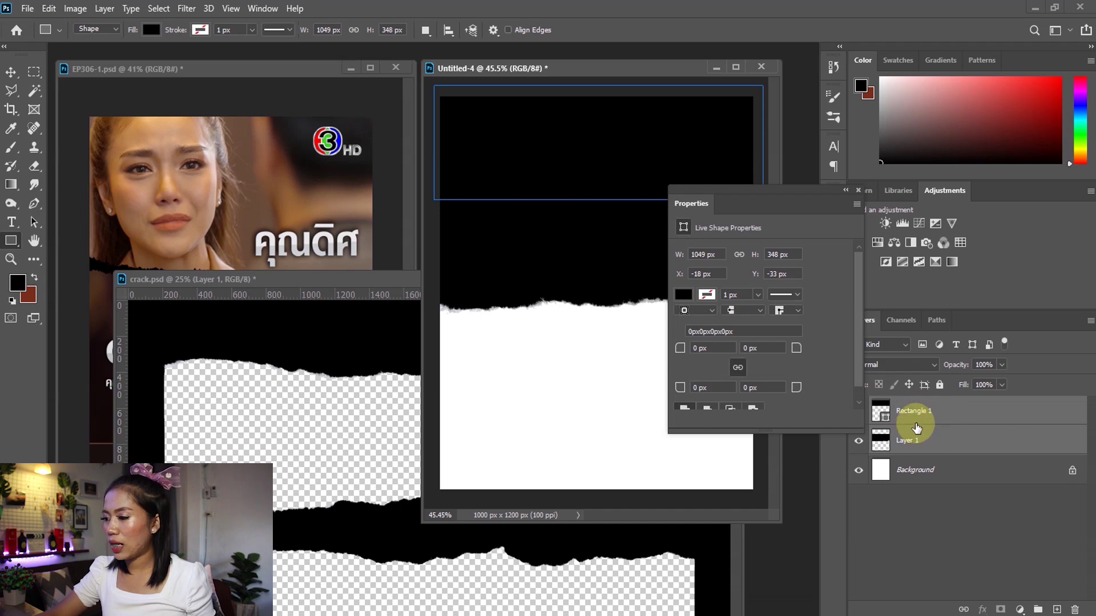
{"action": "key", "text": "ctrl+e"}
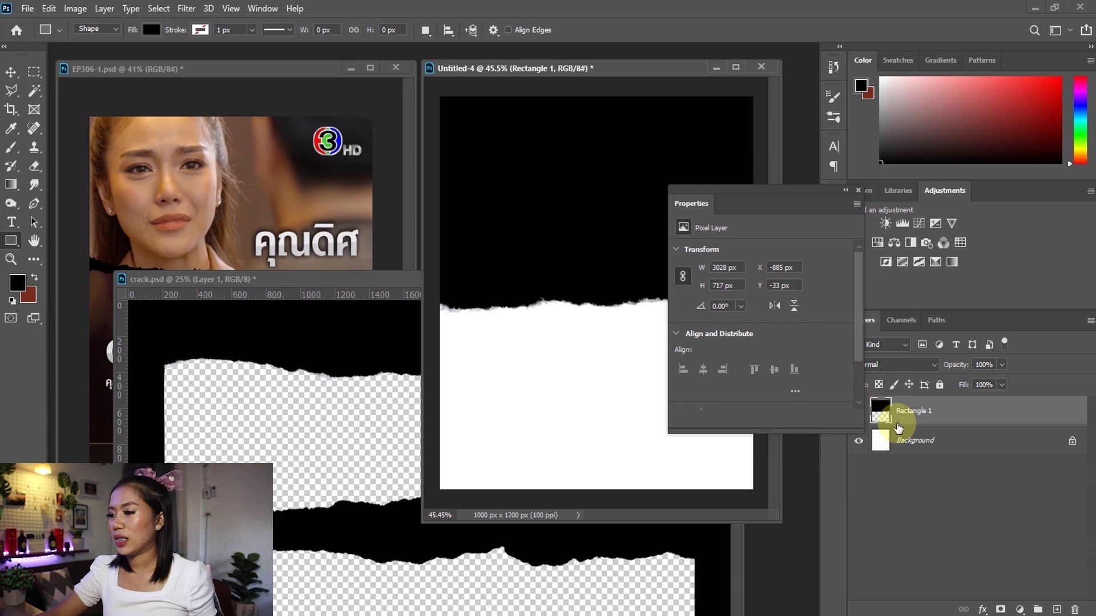
- Apply a black Color Overlay effect to Rectangle 1 and close the Properties panel
{"action": "left_click", "coordinate": [982, 610]}
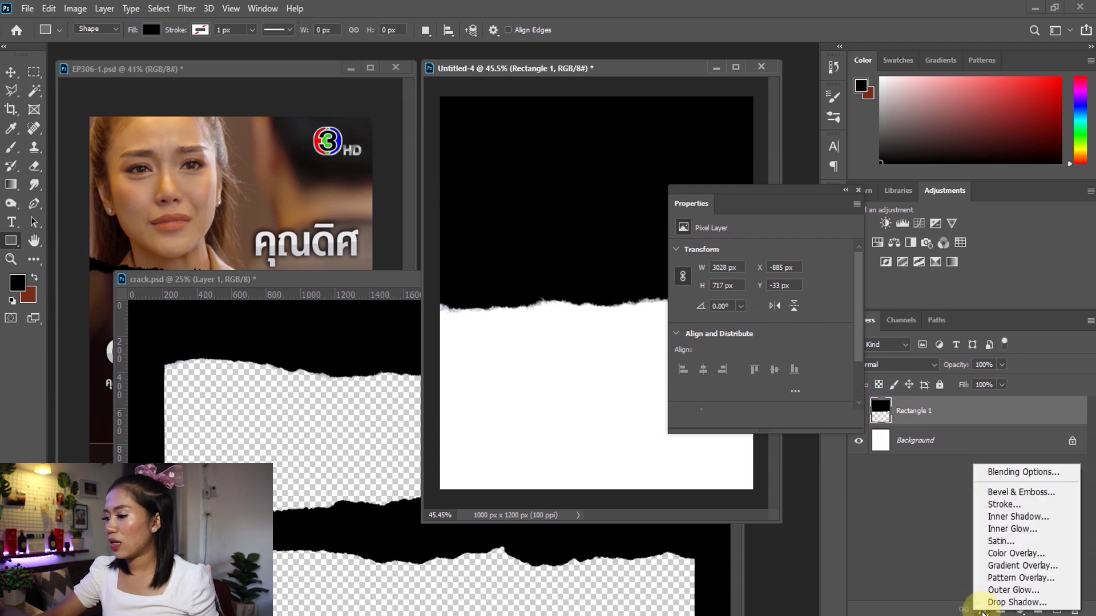
{"action": "left_click", "coordinate": [1007, 554]}
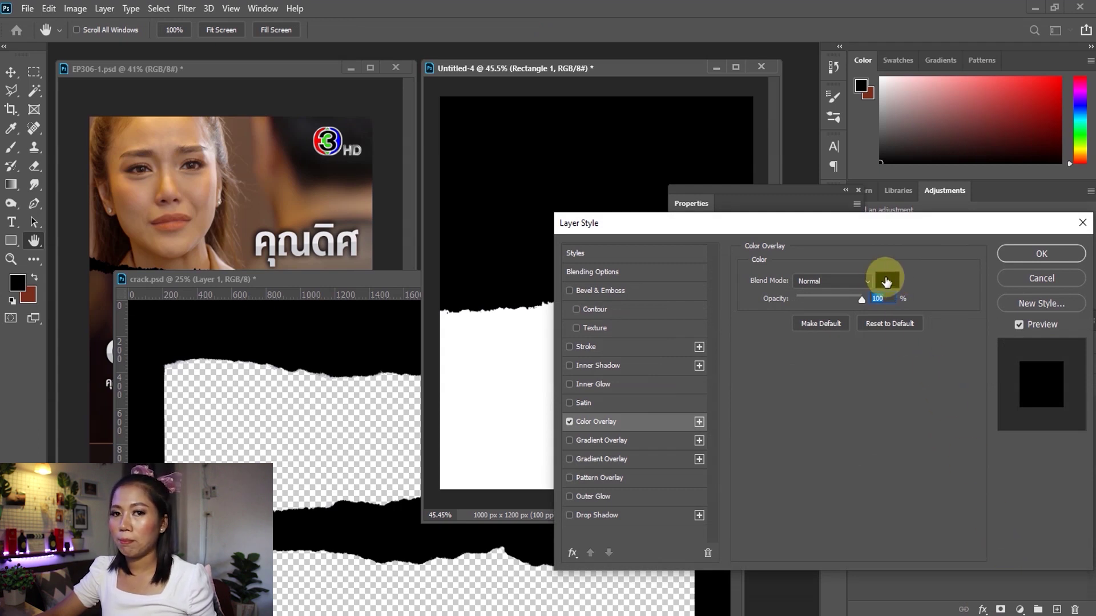
{"action": "left_click", "coordinate": [1041, 253]}
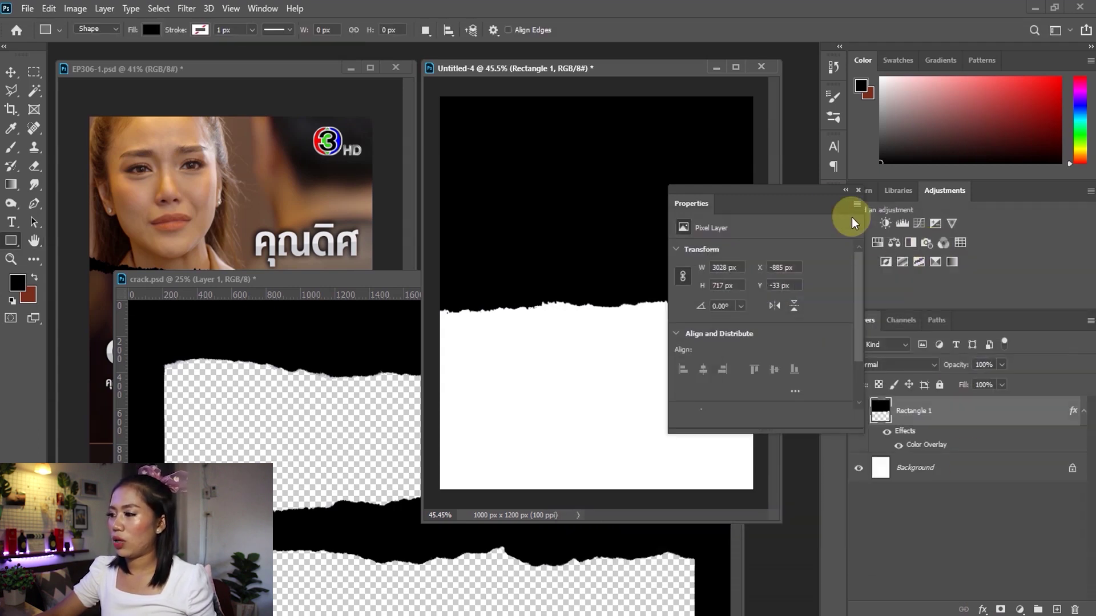
{"action": "left_click", "coordinate": [857, 189]}
{"action": "scroll", "coordinate": [619, 286], "scroll_direction": "down", "scroll_amount": 2}
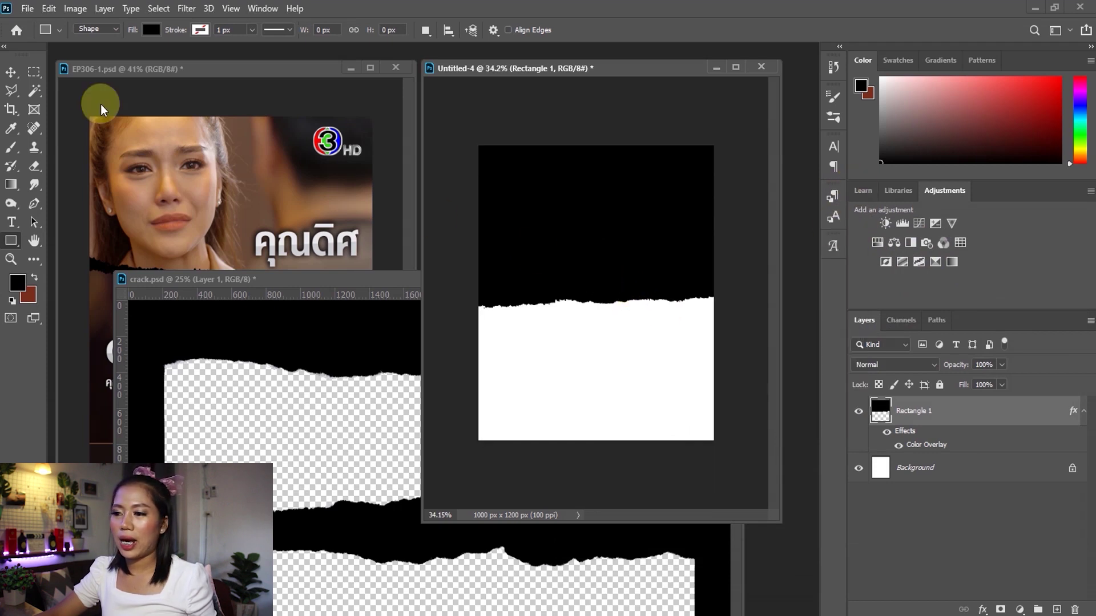
- Duplicate Rectangle 1, flip the copy vertically and move it down over the poster's bottom
{"action": "left_click", "coordinate": [10, 71]}
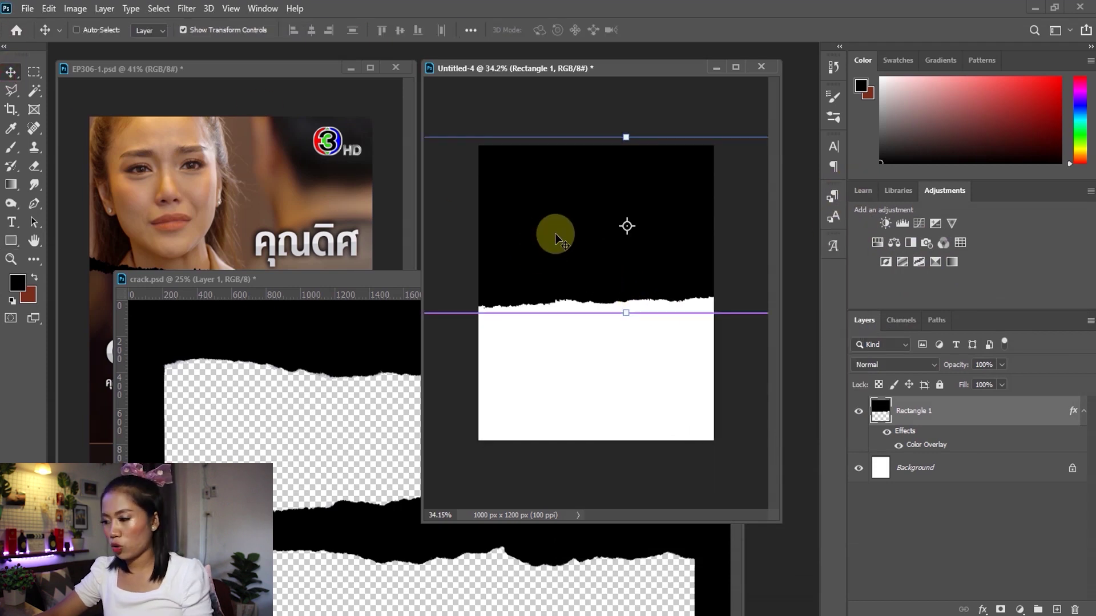
{"action": "key", "text": "ctrl+j"}
{"action": "key", "text": "ctrl"}
{"action": "left_click", "coordinate": [626, 135]}
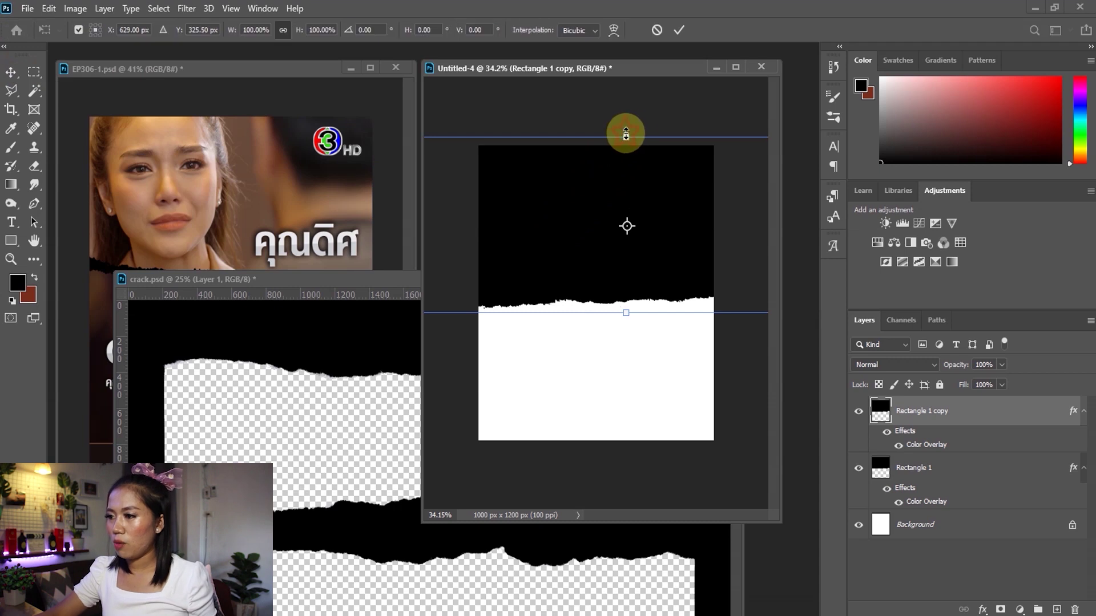
{"action": "right_click", "coordinate": [626, 135]}
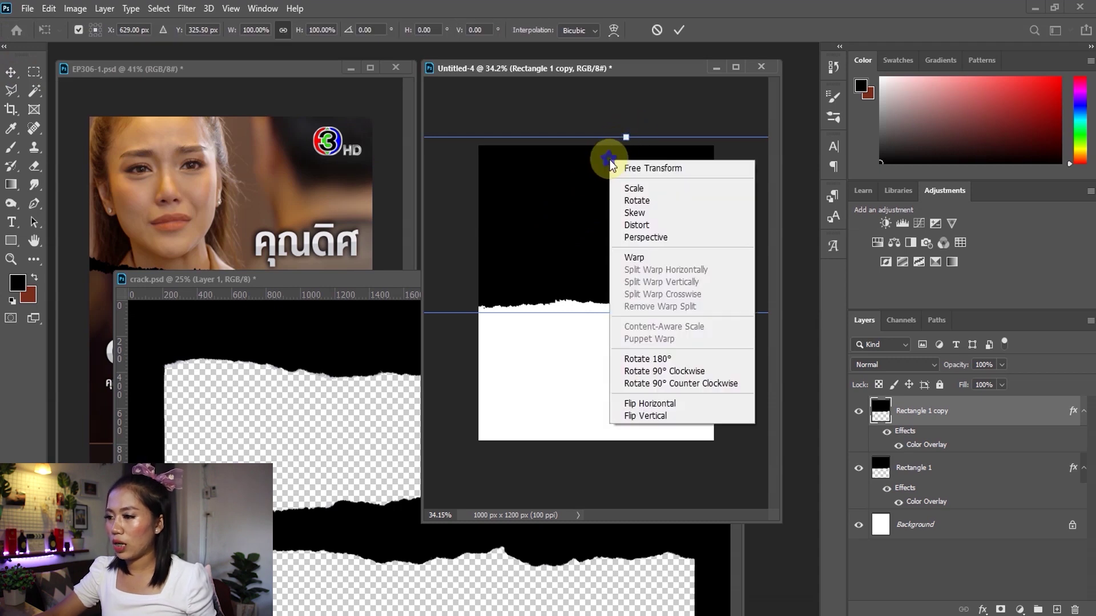
{"action": "left_click", "coordinate": [645, 416]}
{"action": "mouse_move", "coordinate": [602, 193]}
{"action": "left_mouse_down"}
{"action": "mouse_move", "coordinate": [608, 384]}
{"action": "mouse_move", "coordinate": [612, 365]}
{"action": "mouse_move", "coordinate": [591, 363]}
{"action": "left_mouse_up"}
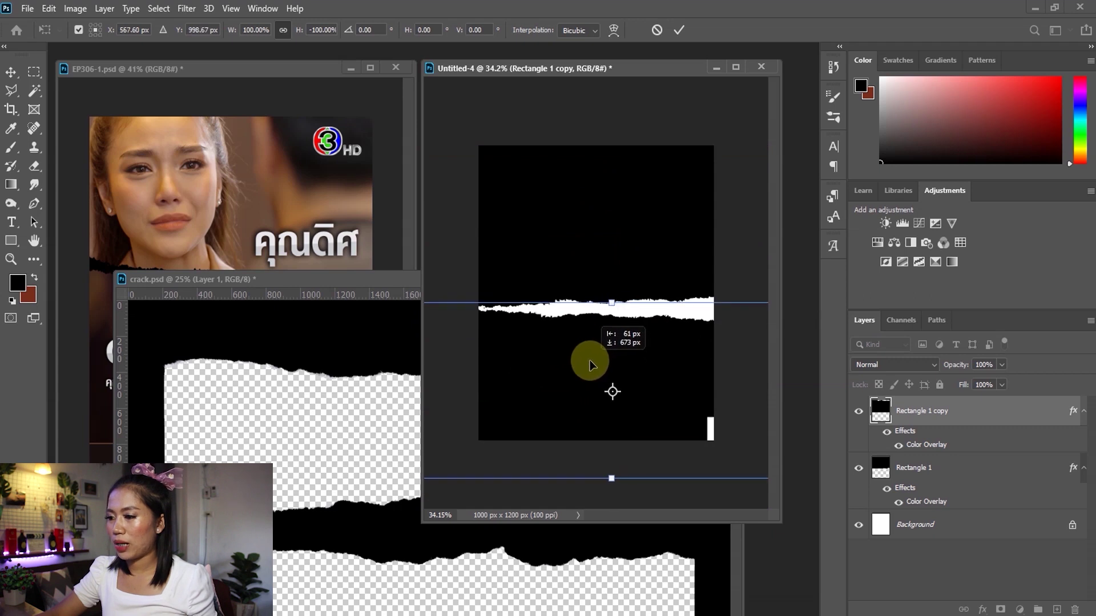
{"action": "left_click_drag", "start_coordinate": [614, 296], "coordinate": [622, 339]}
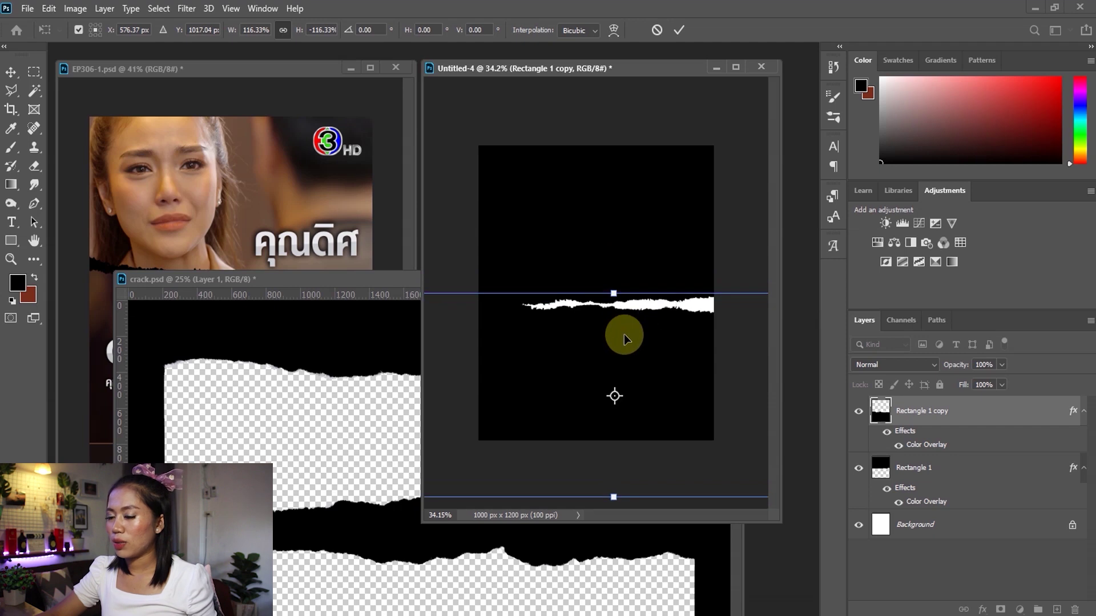
{"action": "left_click", "coordinate": [679, 29]}
- Rotate Rectangle 1 about 6°, stretch it, and nudge both shapes to narrow the crack
{"action": "left_click_drag", "start_coordinate": [610, 234], "coordinate": [580, 230]}
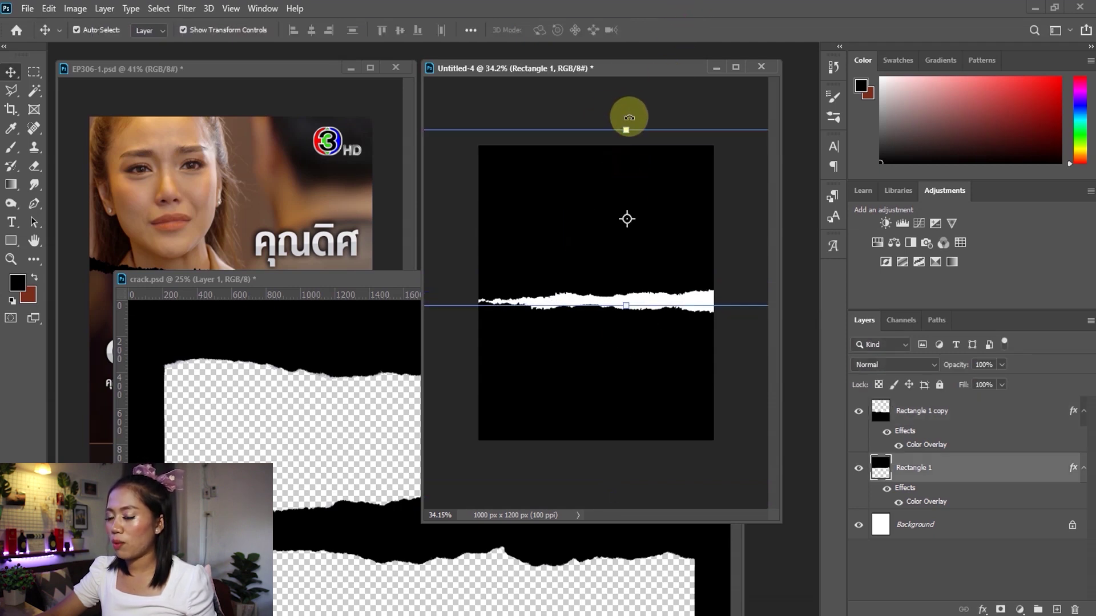
{"action": "left_click_drag", "start_coordinate": [633, 114], "coordinate": [642, 115]}
{"action": "left_click_drag", "start_coordinate": [487, 112], "coordinate": [507, 147]}
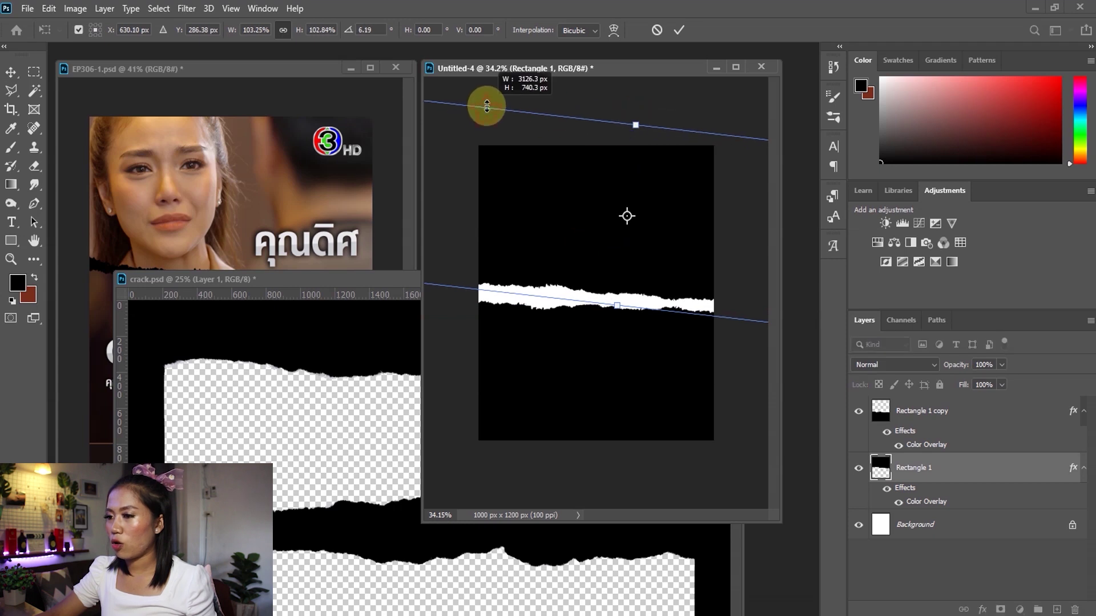
{"action": "left_click", "coordinate": [681, 31]}
{"action": "left_click", "coordinate": [627, 371]}
{"action": "left_click_drag", "start_coordinate": [628, 371], "coordinate": [627, 359]}
{"action": "left_click_drag", "start_coordinate": [674, 240], "coordinate": [670, 246]}
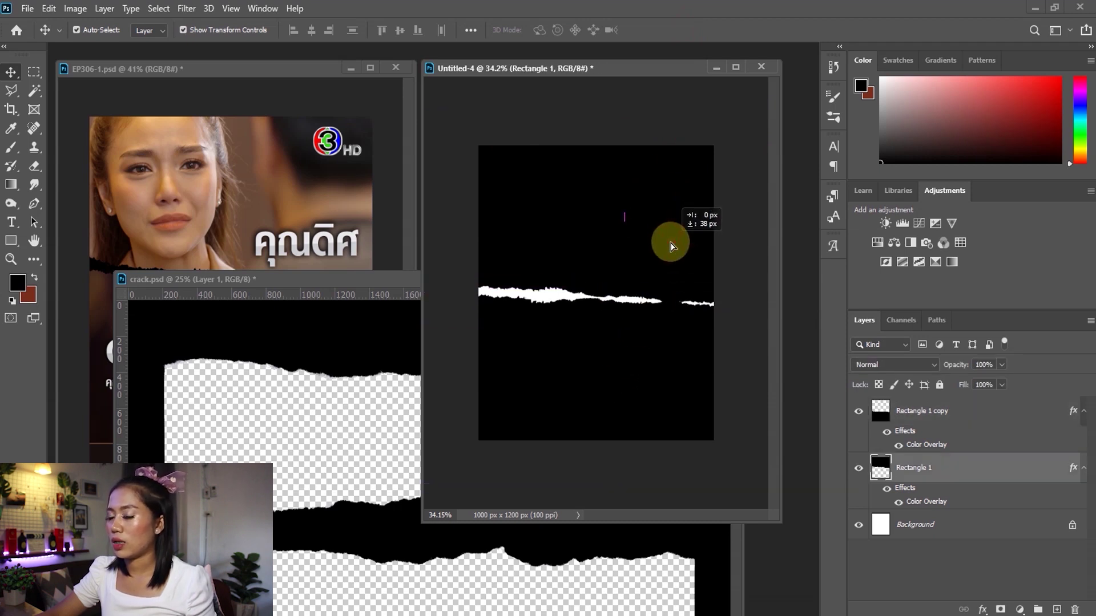
{"action": "left_click", "coordinate": [735, 394]}
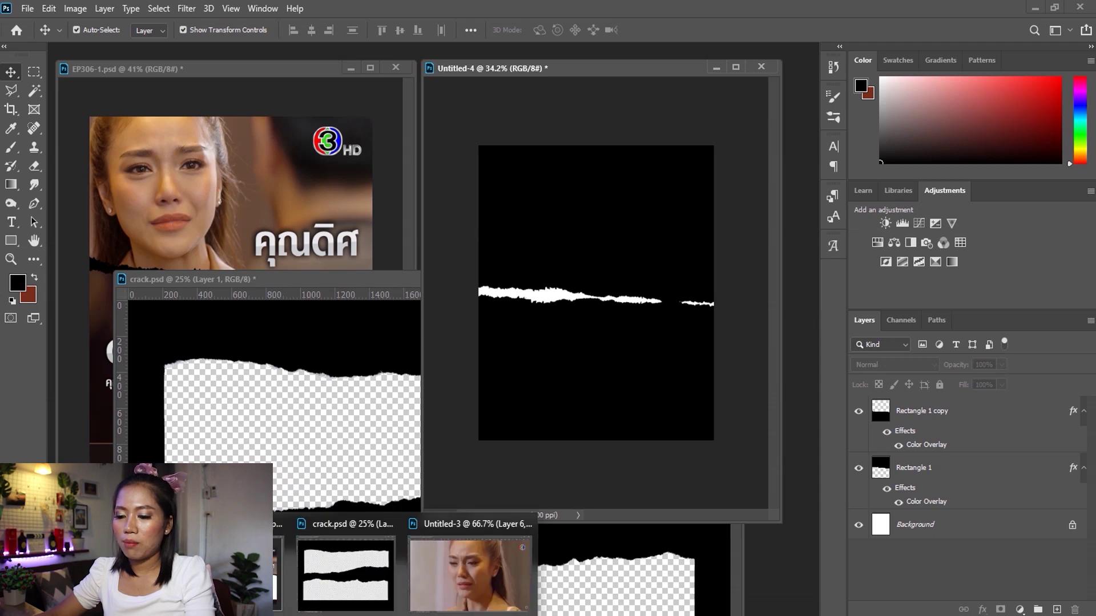
- Show Layer 7 in Untitled-3 and drag the crying-actress frame into Untitled-4
{"action": "left_click", "coordinate": [469, 574]}
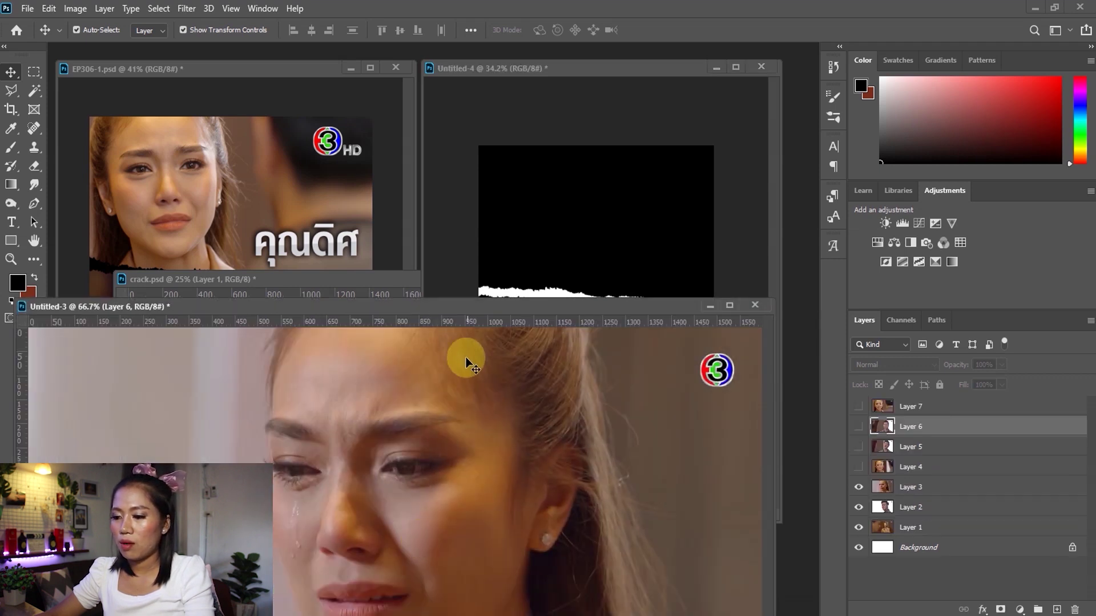
{"action": "mouse_move", "coordinate": [437, 306]}
{"action": "left_mouse_down"}
{"action": "mouse_move", "coordinate": [457, 323]}
{"action": "mouse_move", "coordinate": [424, 311]}
{"action": "left_mouse_up"}
{"action": "left_click", "coordinate": [873, 407]}
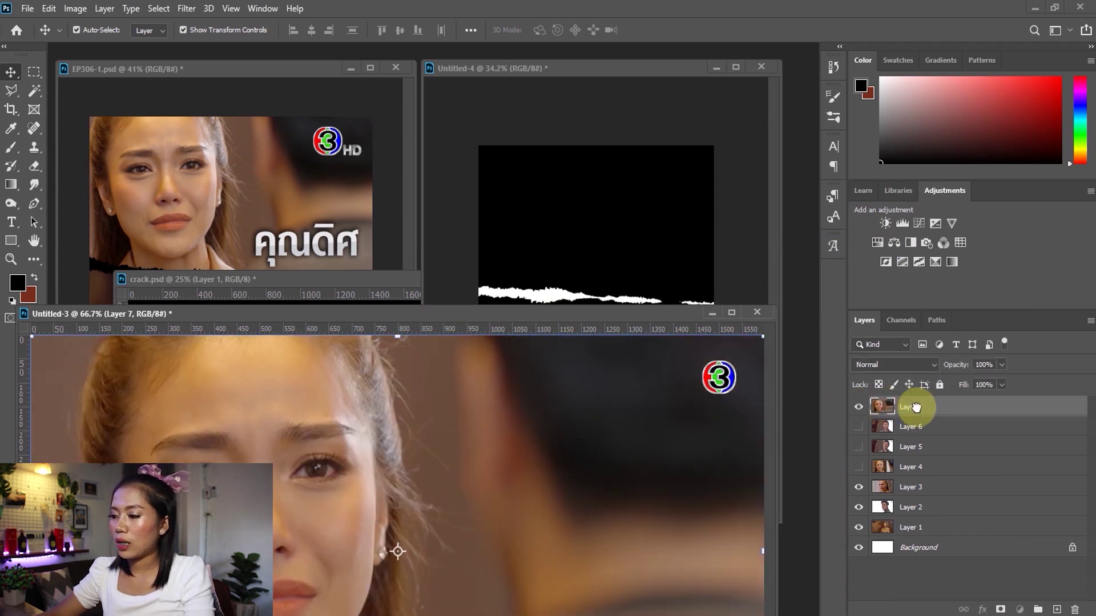
{"action": "left_click_drag", "start_coordinate": [910, 407], "coordinate": [594, 225]}
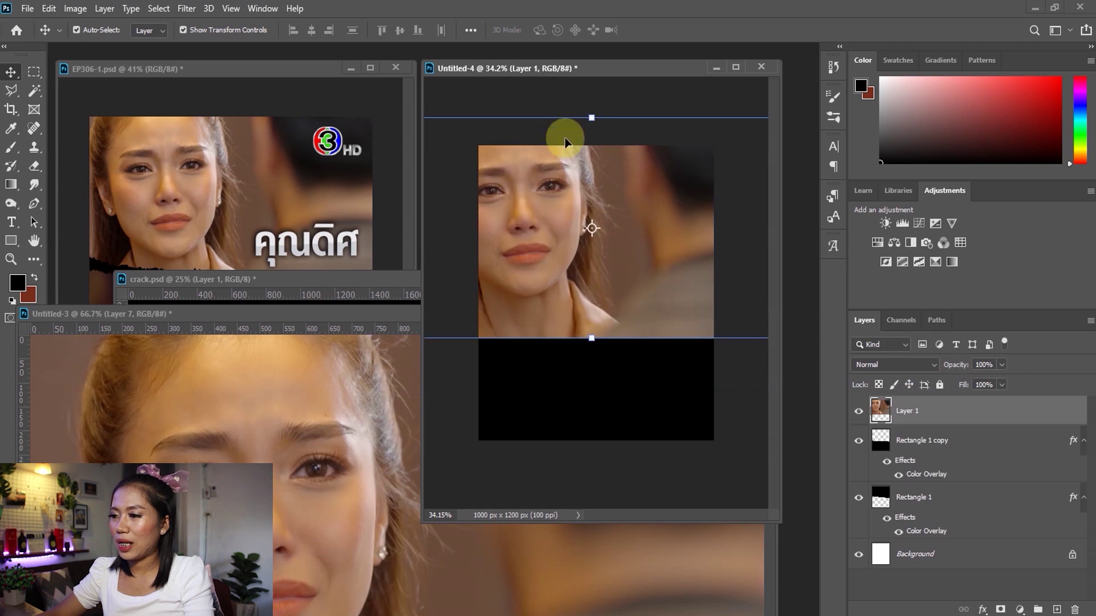
- Scale the actress Layer 1 to about 71% and move it below Rectangle 1 copy
{"action": "left_click_drag", "start_coordinate": [591, 117], "coordinate": [626, 189]}
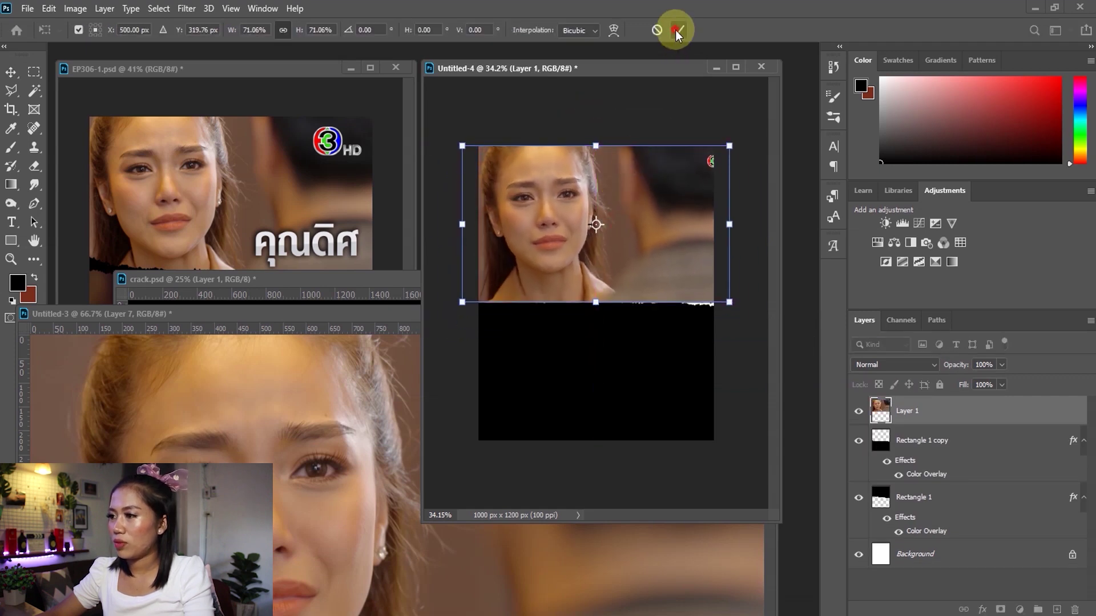
{"action": "left_click", "coordinate": [677, 32]}
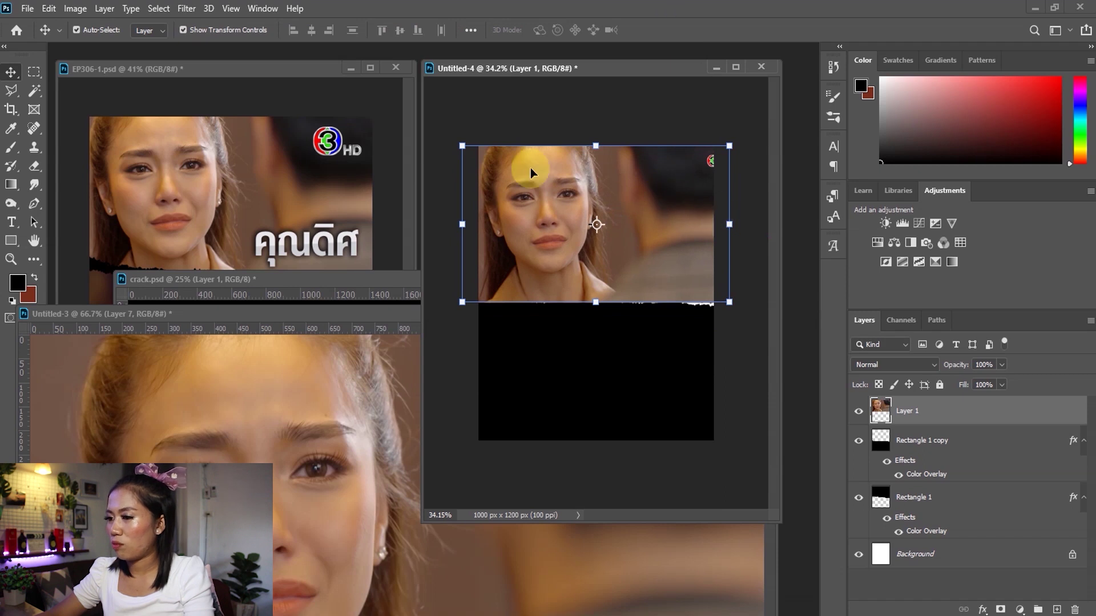
{"action": "left_click", "coordinate": [882, 444]}
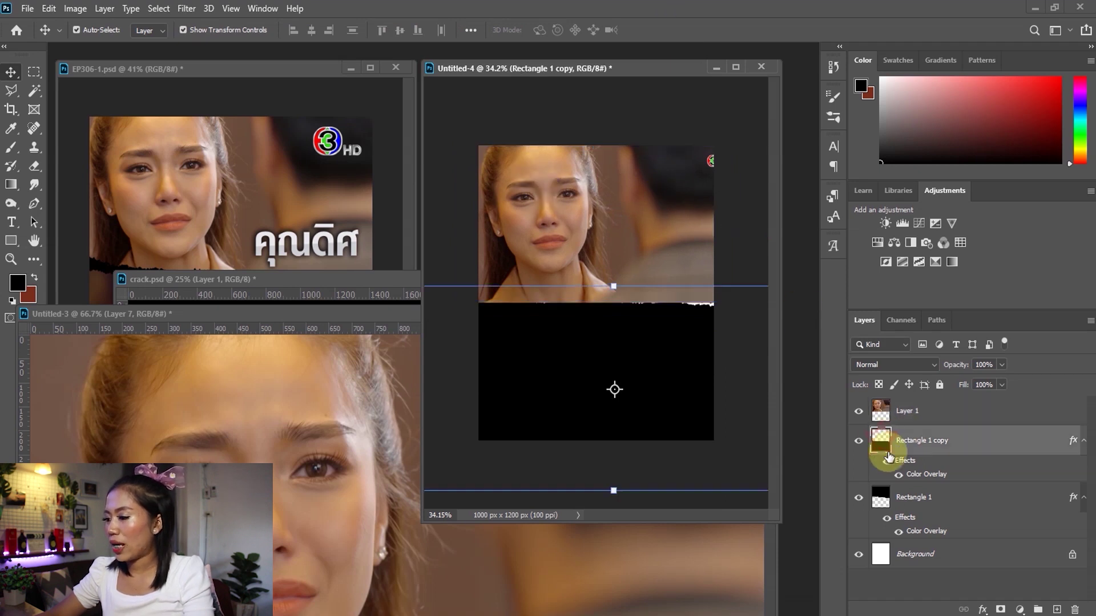
{"action": "left_click_drag", "start_coordinate": [900, 409], "coordinate": [903, 480]}
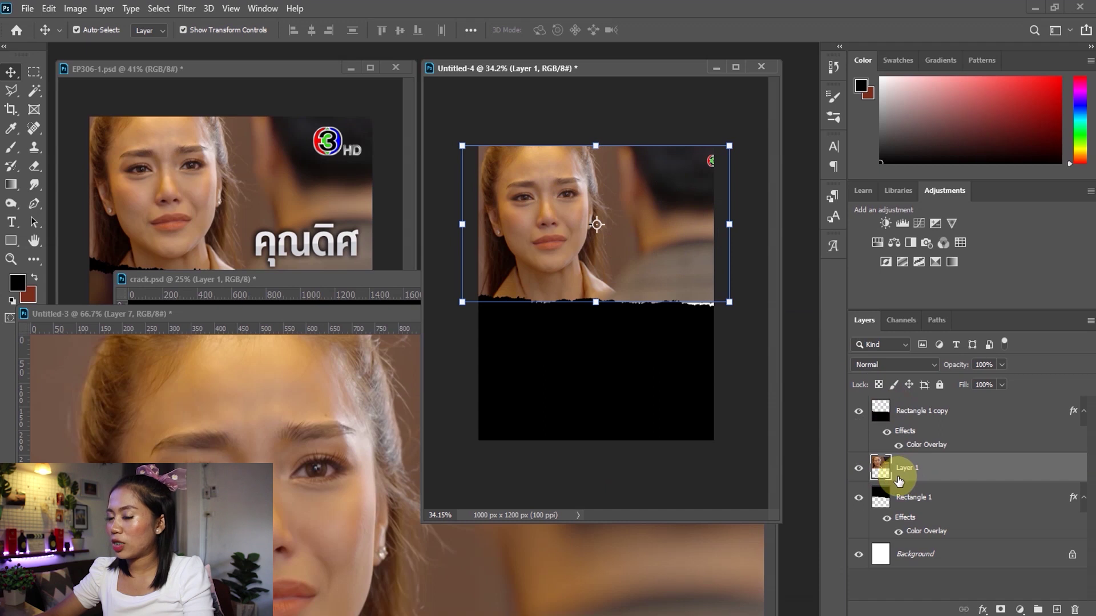
{"action": "left_click", "coordinate": [892, 506]}
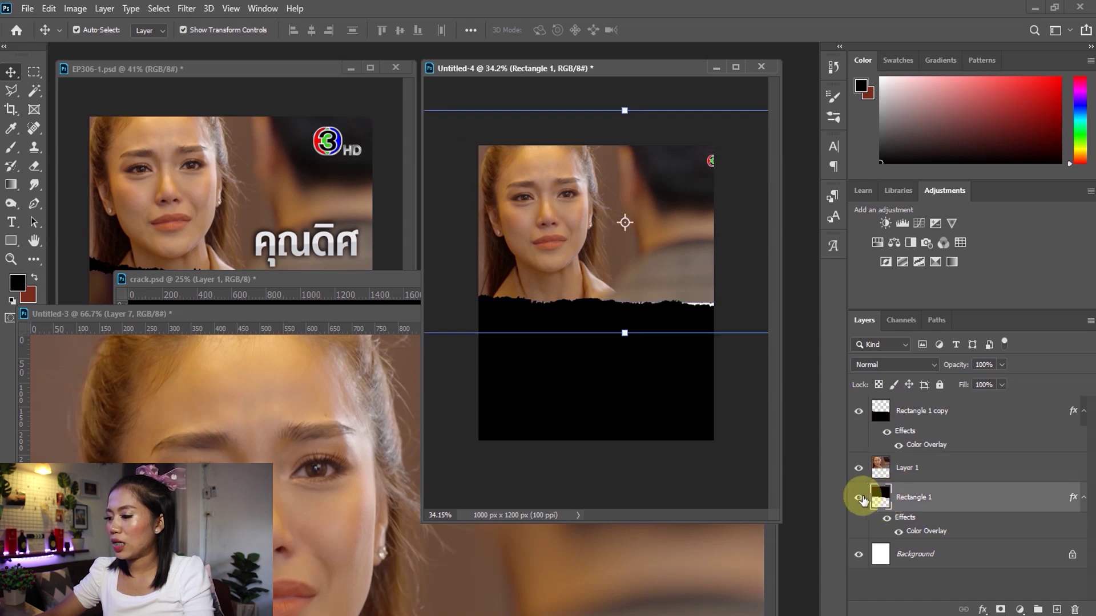
{"action": "left_click", "coordinate": [908, 467]}
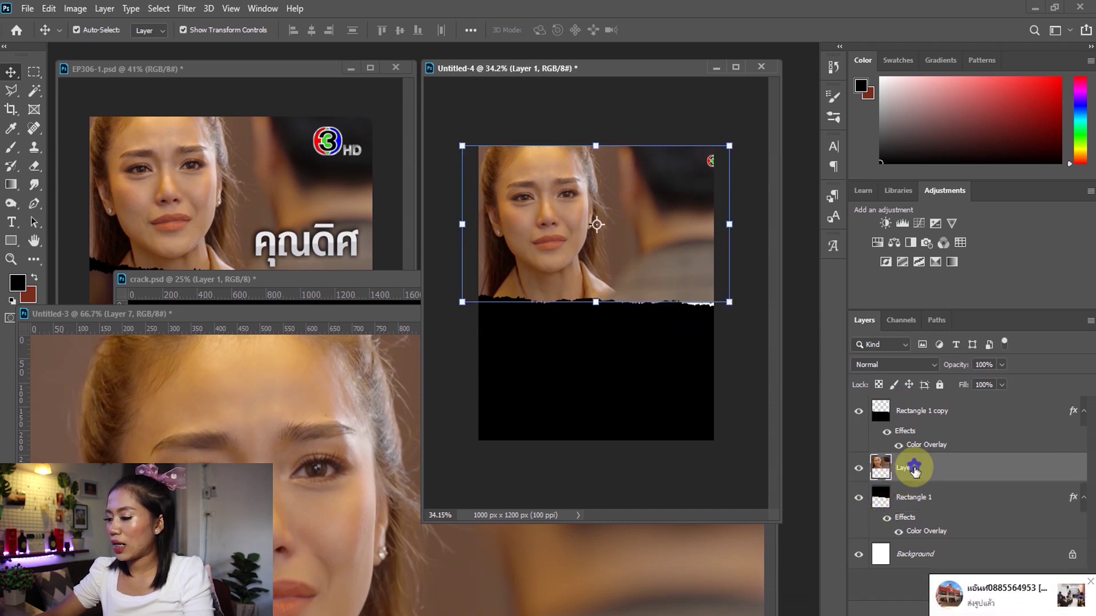
- Try clipping the actress layer, then reorder and toggle layers to check the stack
{"action": "right_click", "coordinate": [915, 466]}
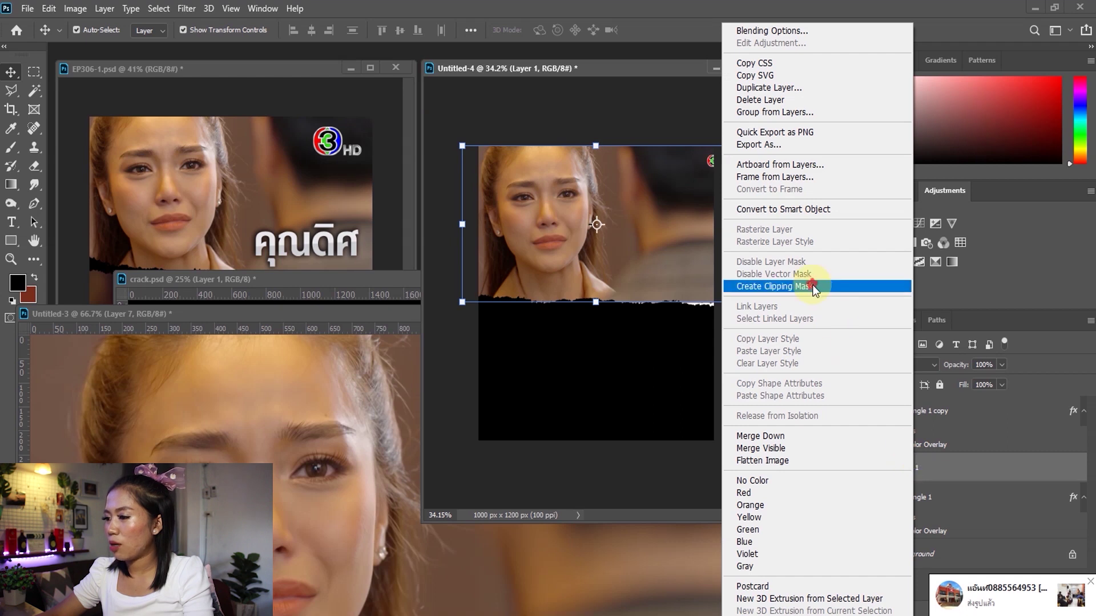
{"action": "left_click", "coordinate": [813, 285]}
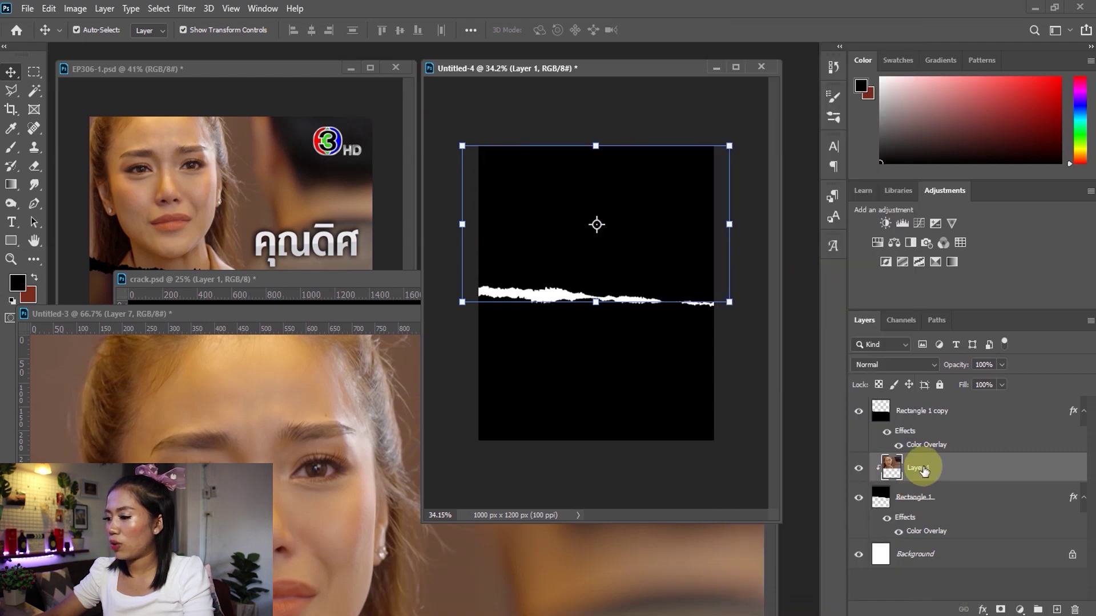
{"action": "left_click_drag", "start_coordinate": [916, 466], "coordinate": [924, 401]}
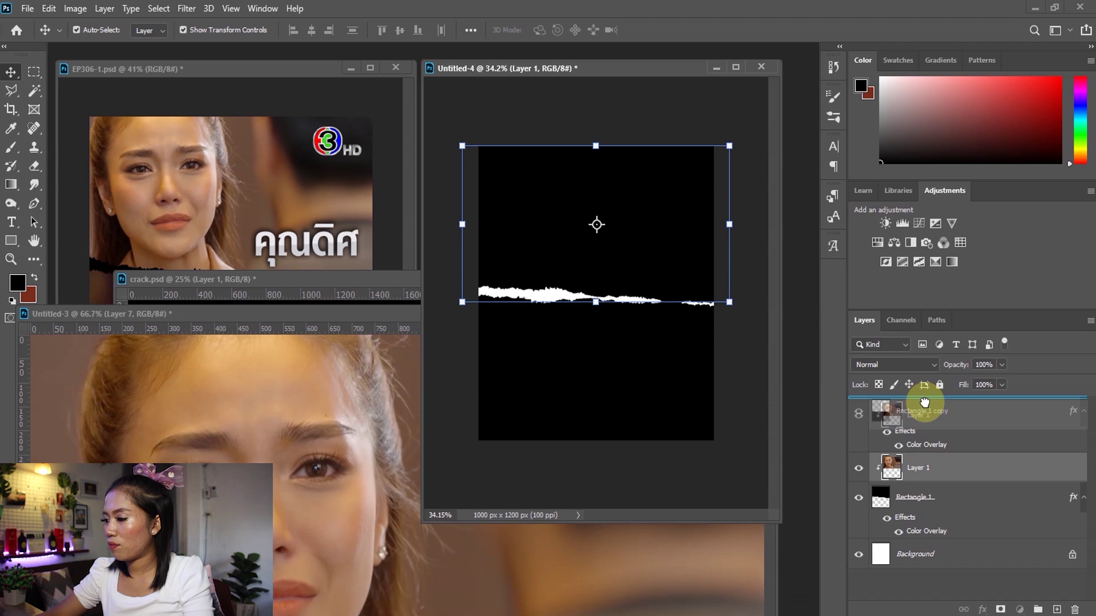
{"action": "left_click_drag", "start_coordinate": [925, 403], "coordinate": [926, 471]}
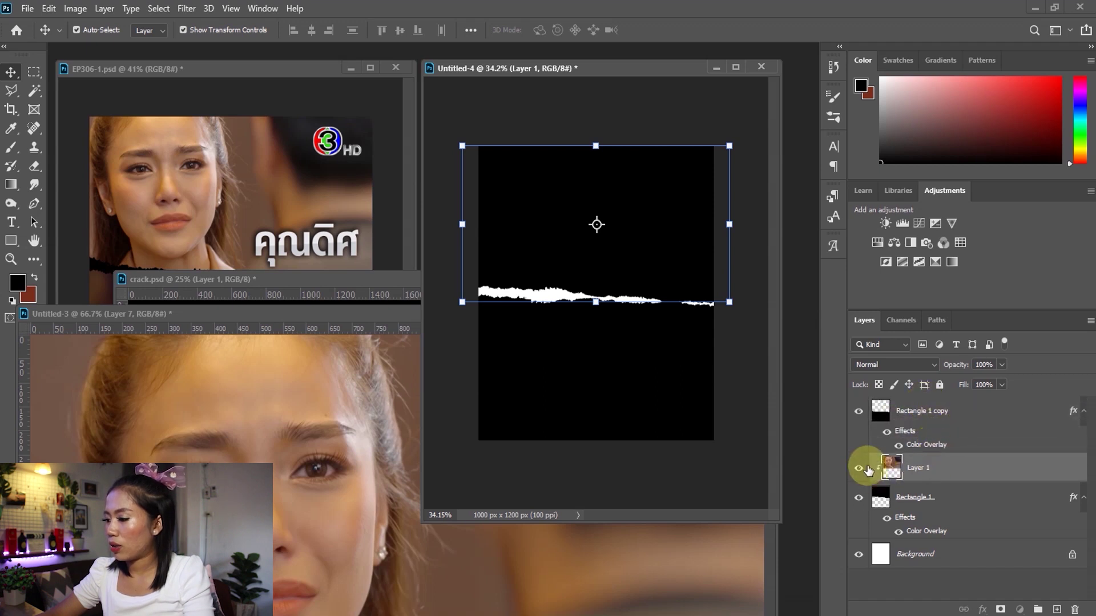
{"action": "left_click", "coordinate": [866, 469]}
{"action": "left_click", "coordinate": [910, 498]}
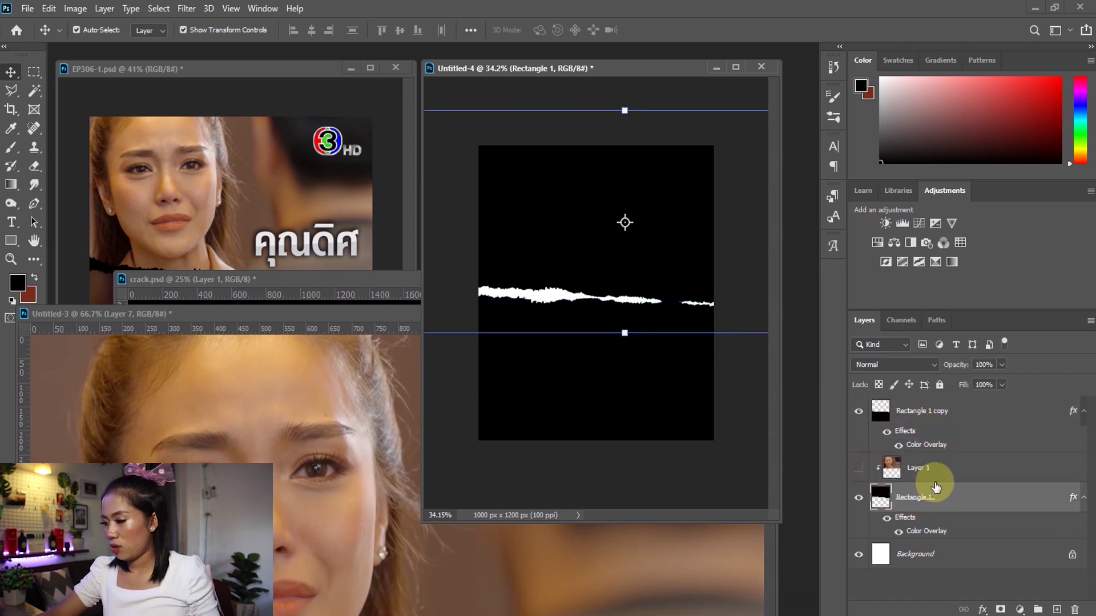
{"action": "key", "text": "ctrl+0"}
{"action": "left_click", "coordinate": [934, 479]}
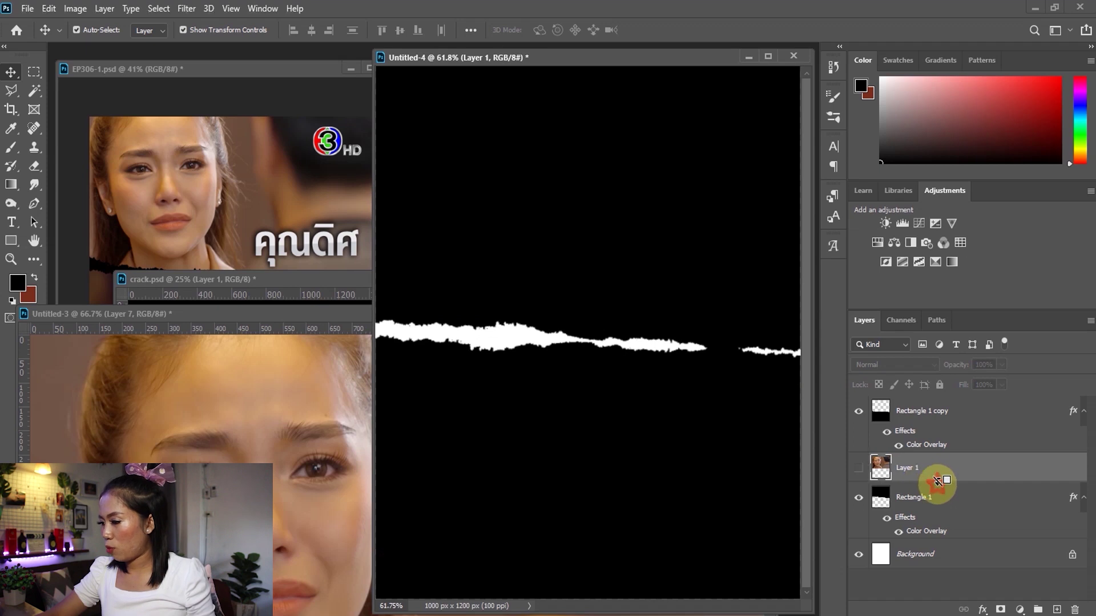
{"action": "left_click", "coordinate": [862, 499]}
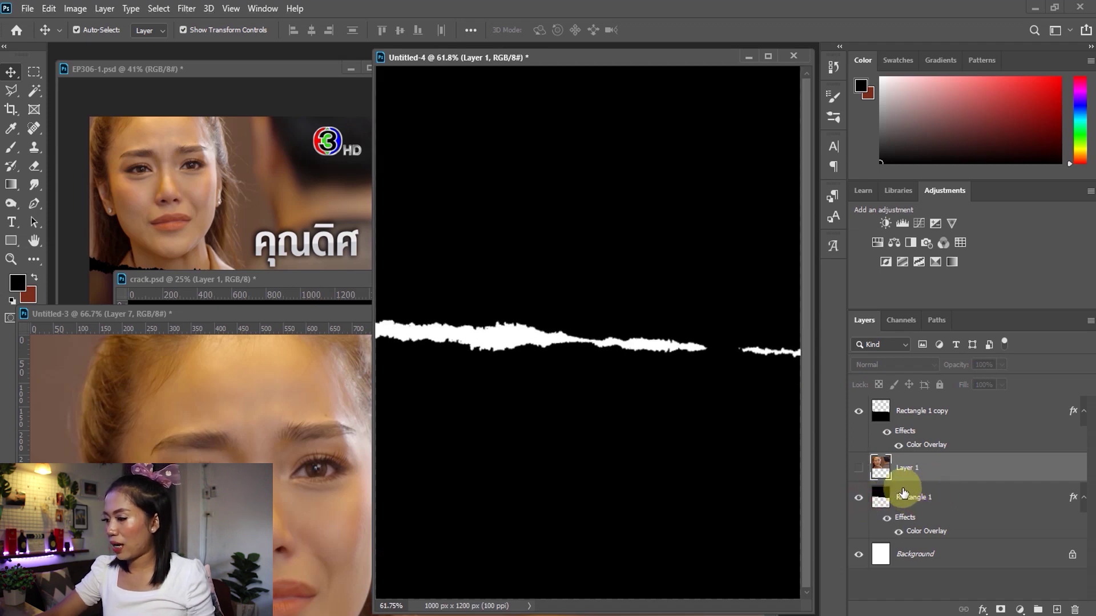
- Rasterize Rectangle 1's layer style, then clip the actress Layer 1 into it and nudge it
{"action": "left_click", "coordinate": [917, 497]}
{"action": "right_click", "coordinate": [916, 497]}
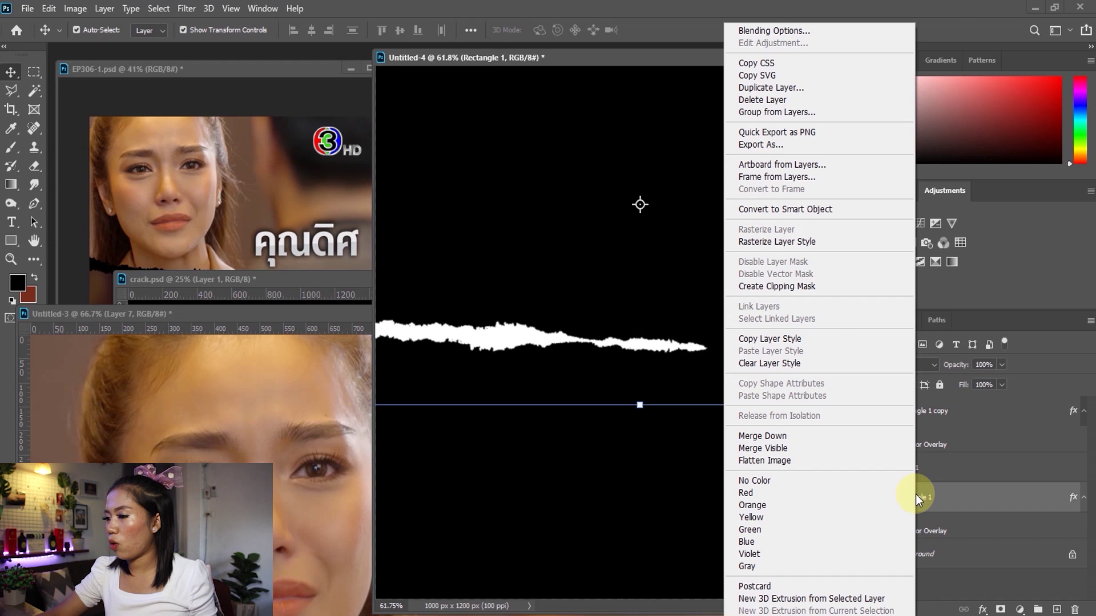
{"action": "left_click", "coordinate": [787, 244]}
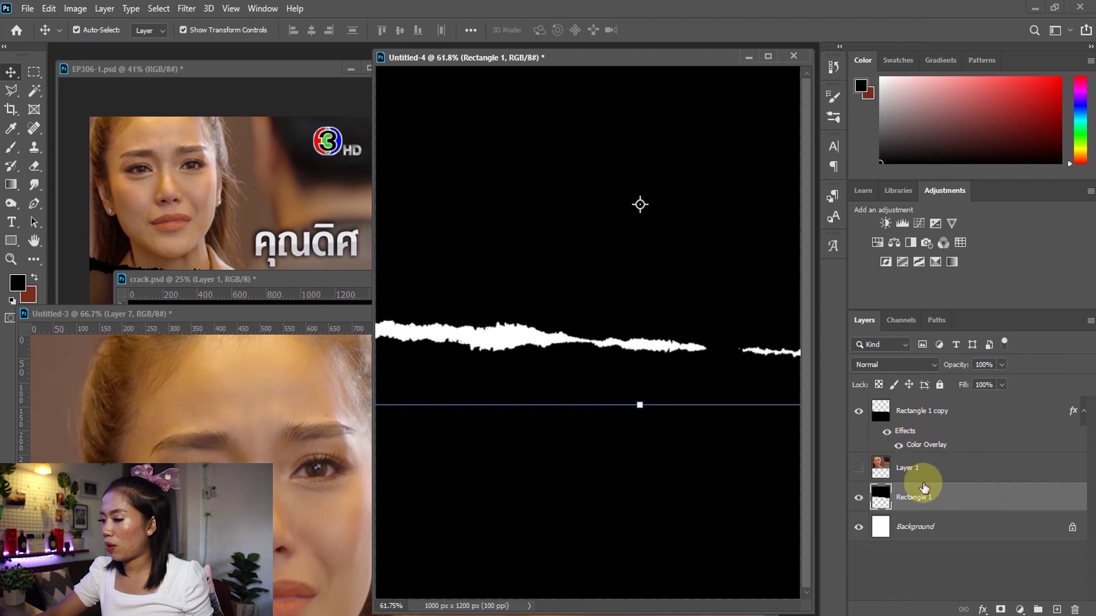
{"action": "left_click", "coordinate": [859, 469]}
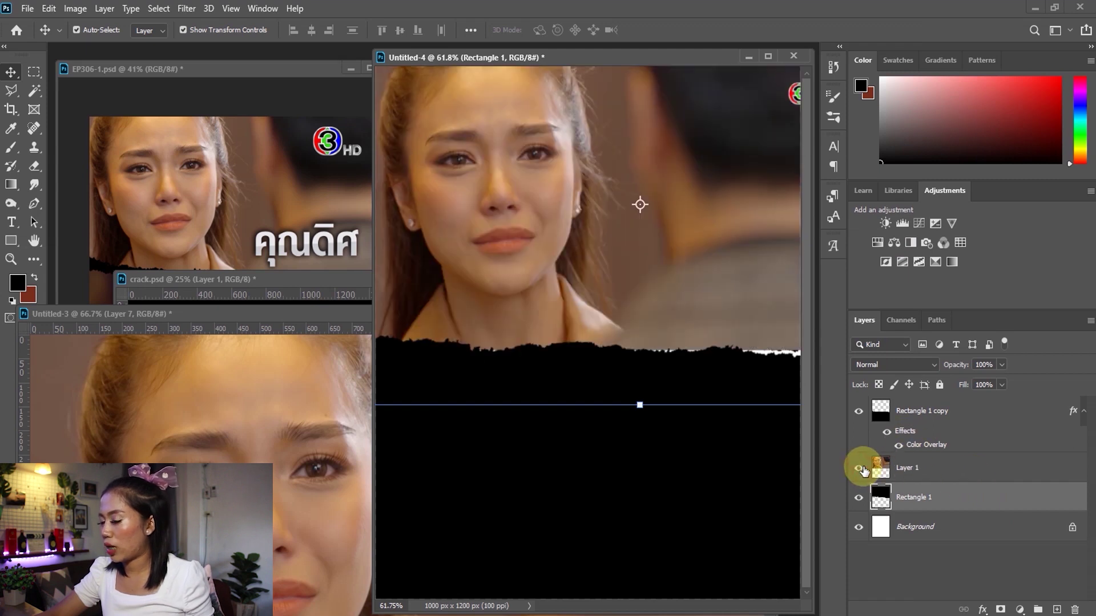
{"action": "left_click", "coordinate": [902, 470]}
{"action": "right_click", "coordinate": [916, 467]}
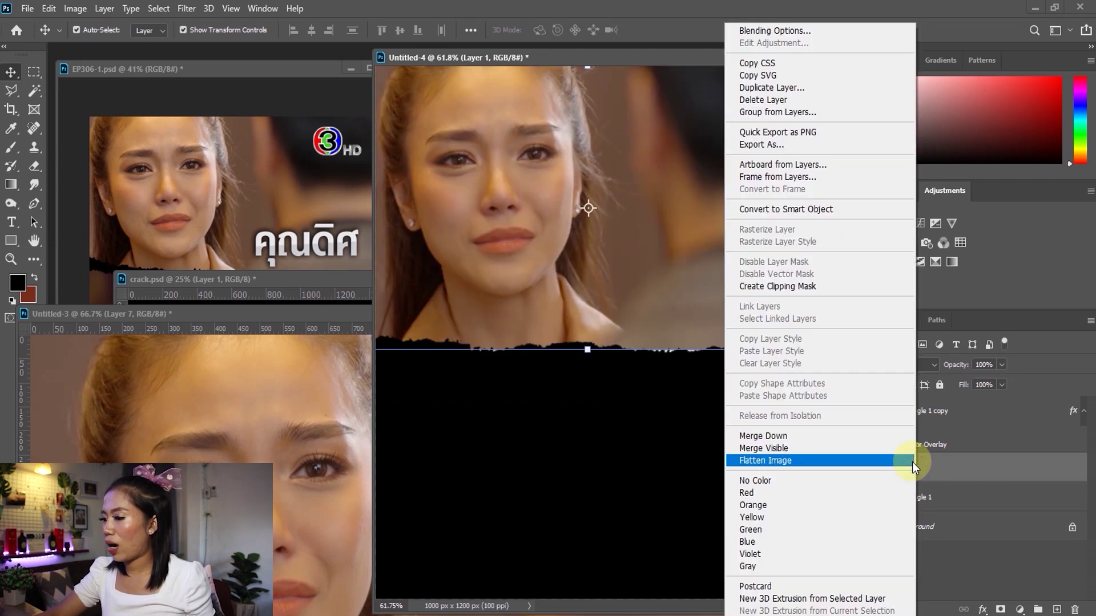
{"action": "left_click", "coordinate": [827, 286]}
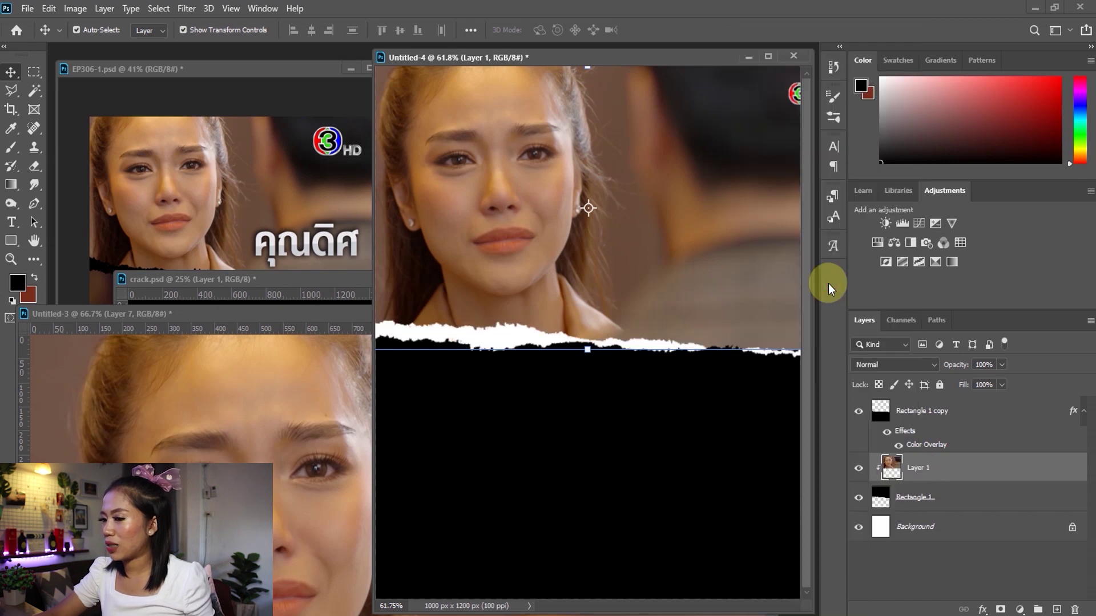
{"action": "scroll", "coordinate": [638, 276], "scroll_direction": "down", "scroll_amount": 3}
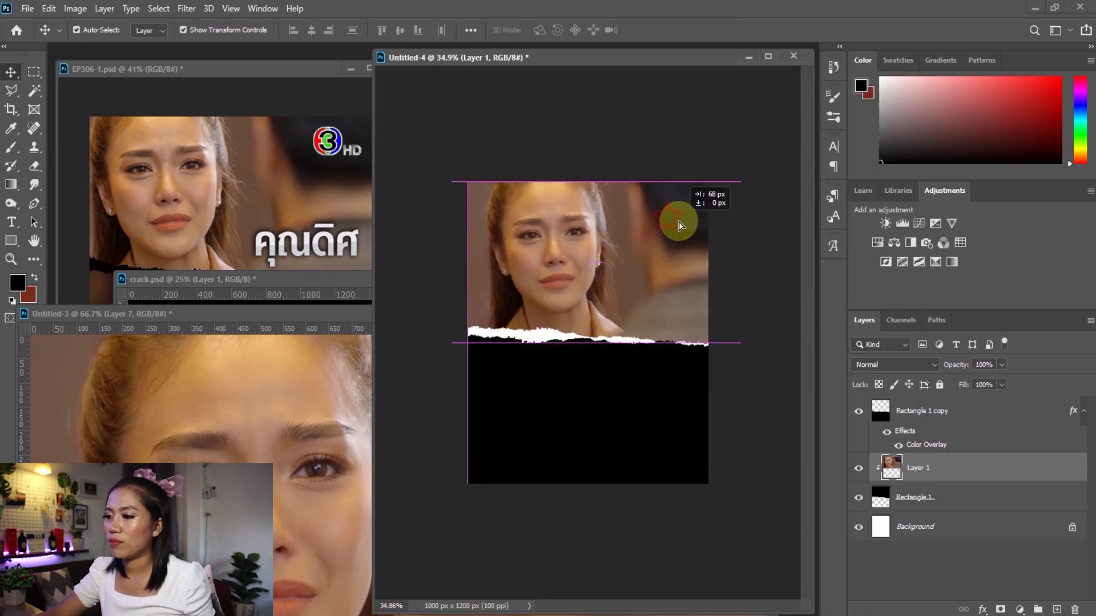
{"action": "left_click_drag", "start_coordinate": [669, 220], "coordinate": [675, 217]}
{"action": "left_click", "coordinate": [733, 131]}
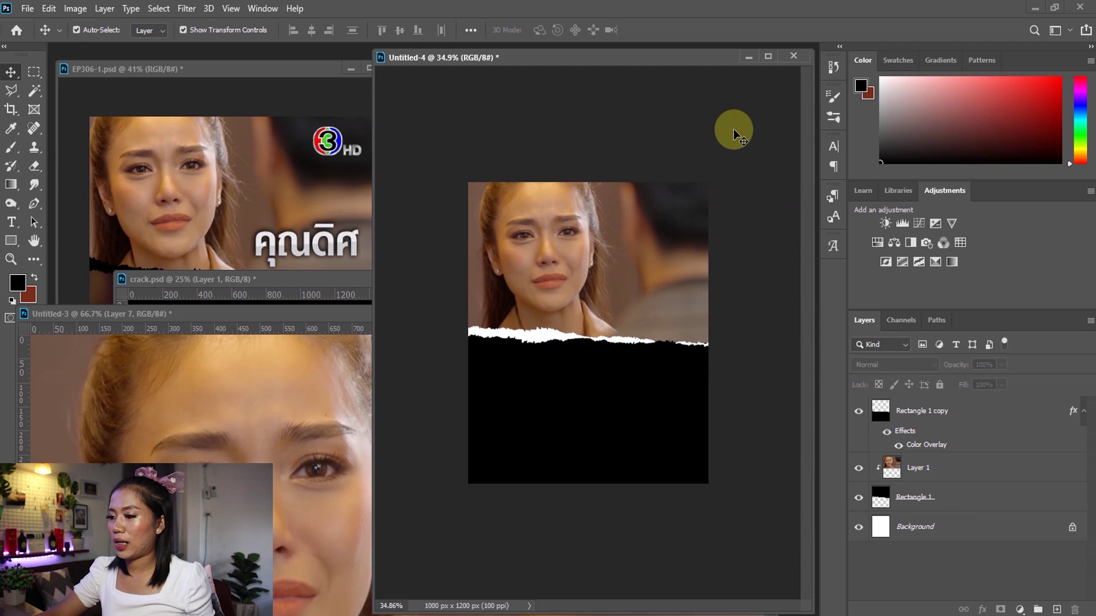
- Slightly rotate the lower black torn shape and commit the transform
{"action": "left_click", "coordinate": [656, 374]}
{"action": "left_click_drag", "start_coordinate": [717, 318], "coordinate": [742, 299]}
{"action": "left_click", "coordinate": [679, 32]}
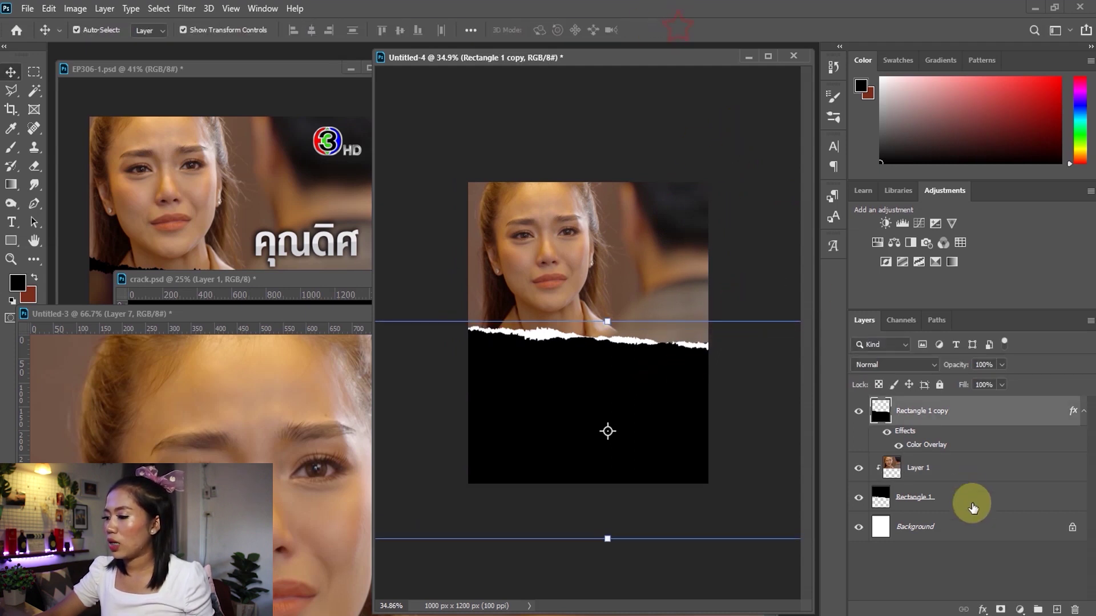
- In Untitled-3, toggle Layers 5, 6 and 7 to compare actor frames with the reference
{"action": "left_click", "coordinate": [302, 428]}
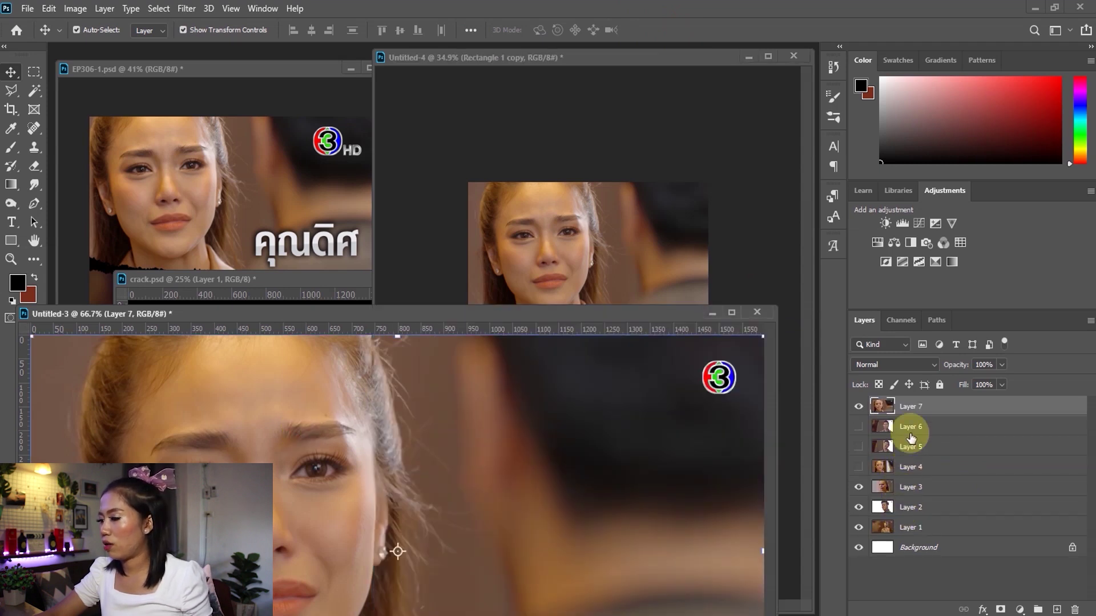
{"action": "left_click", "coordinate": [879, 427]}
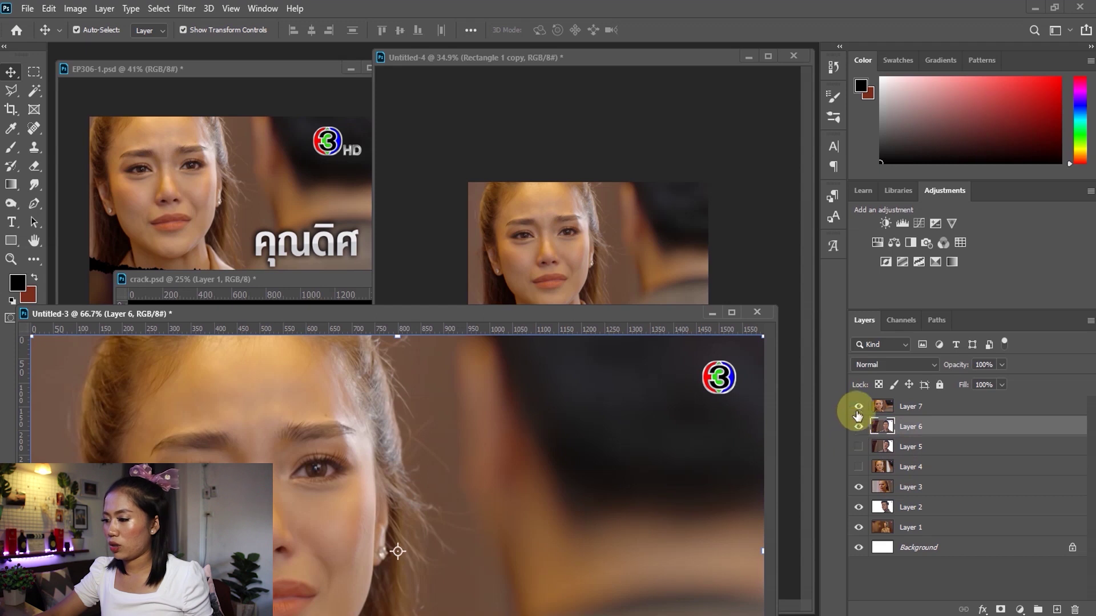
{"action": "left_click", "coordinate": [858, 407]}
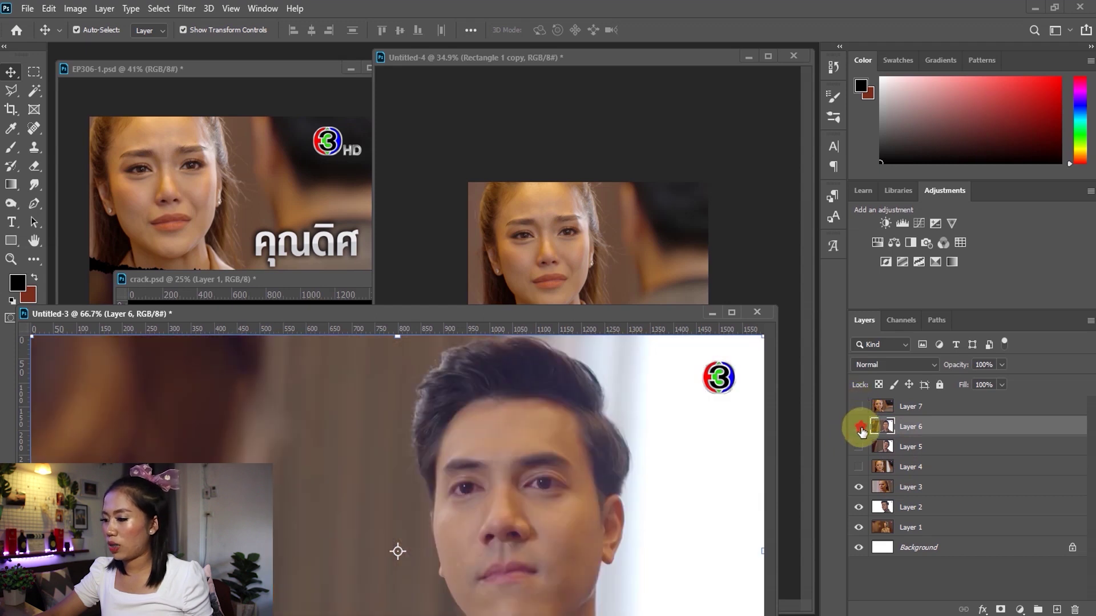
{"action": "left_click", "coordinate": [859, 428]}
{"action": "left_click", "coordinate": [859, 448]}
{"action": "left_click", "coordinate": [859, 448]}
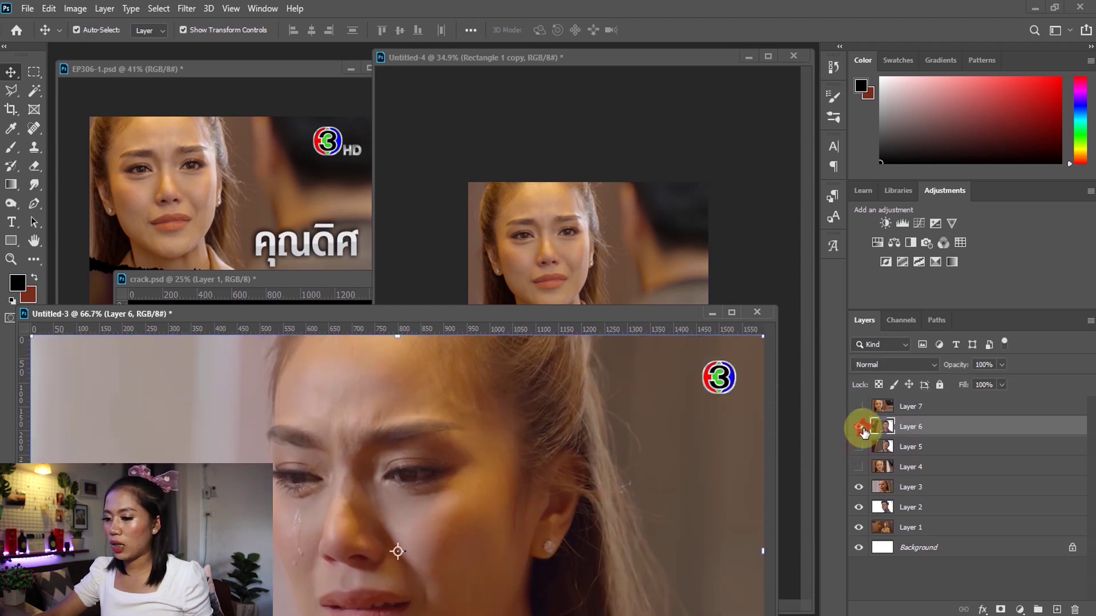
{"action": "left_click", "coordinate": [858, 427]}
{"action": "left_click", "coordinate": [280, 247]}
{"action": "left_click", "coordinate": [582, 442]}
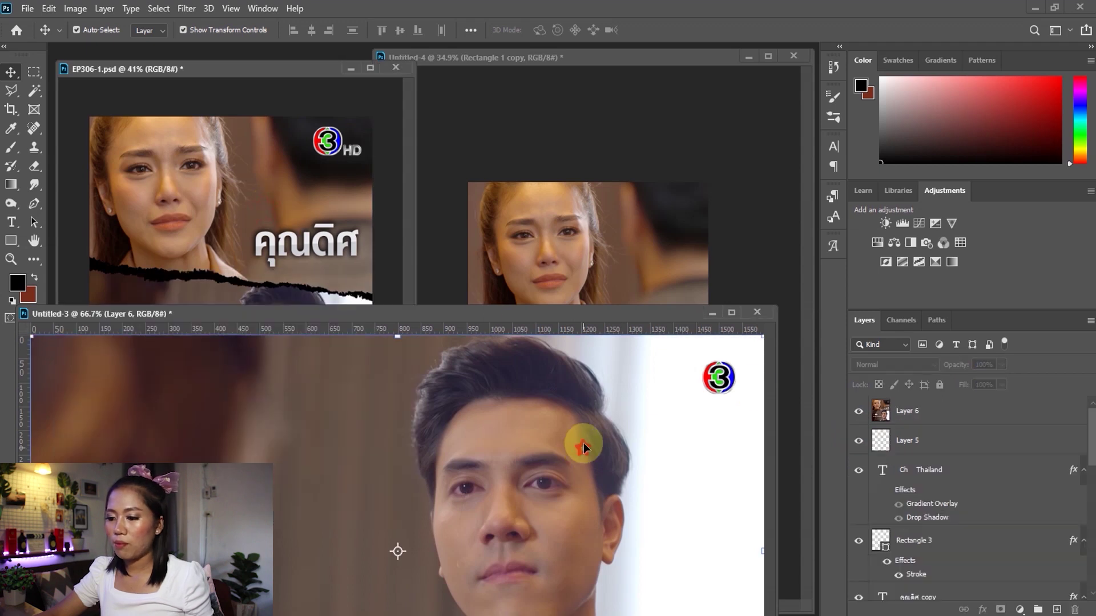
{"action": "left_click", "coordinate": [885, 427]}
- Settle on the Layer 6 actor frame and drag it into Untitled-4 as Layer 2
{"action": "left_click", "coordinate": [859, 427]}
{"action": "left_click", "coordinate": [859, 448]}
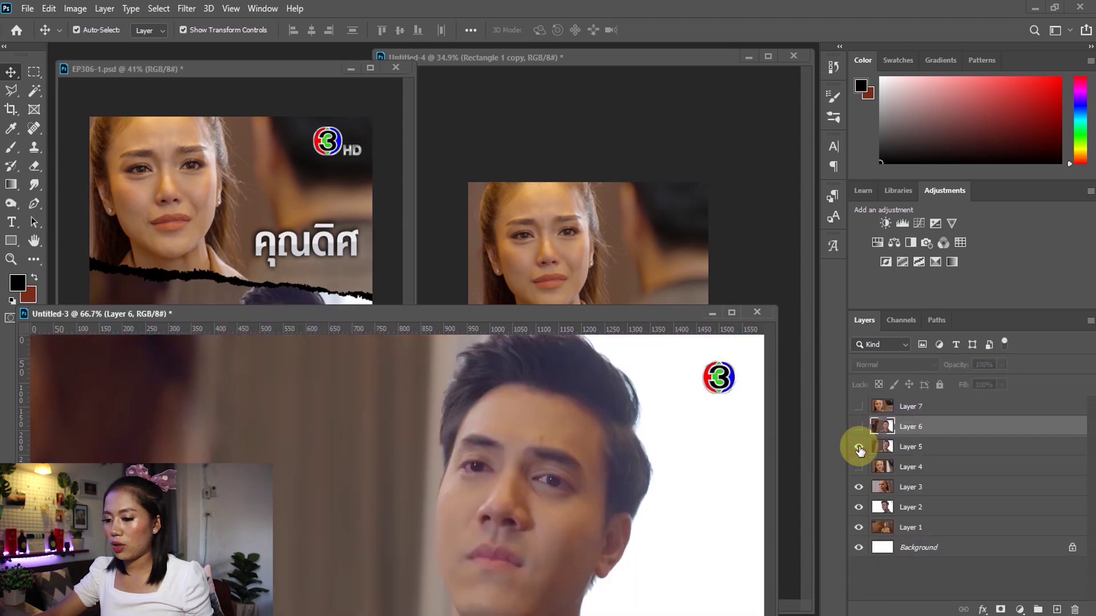
{"action": "left_click", "coordinate": [895, 447]}
{"action": "left_click", "coordinate": [306, 204]}
{"action": "left_click", "coordinate": [604, 442]}
{"action": "left_click_drag", "start_coordinate": [852, 451], "coordinate": [859, 427]}
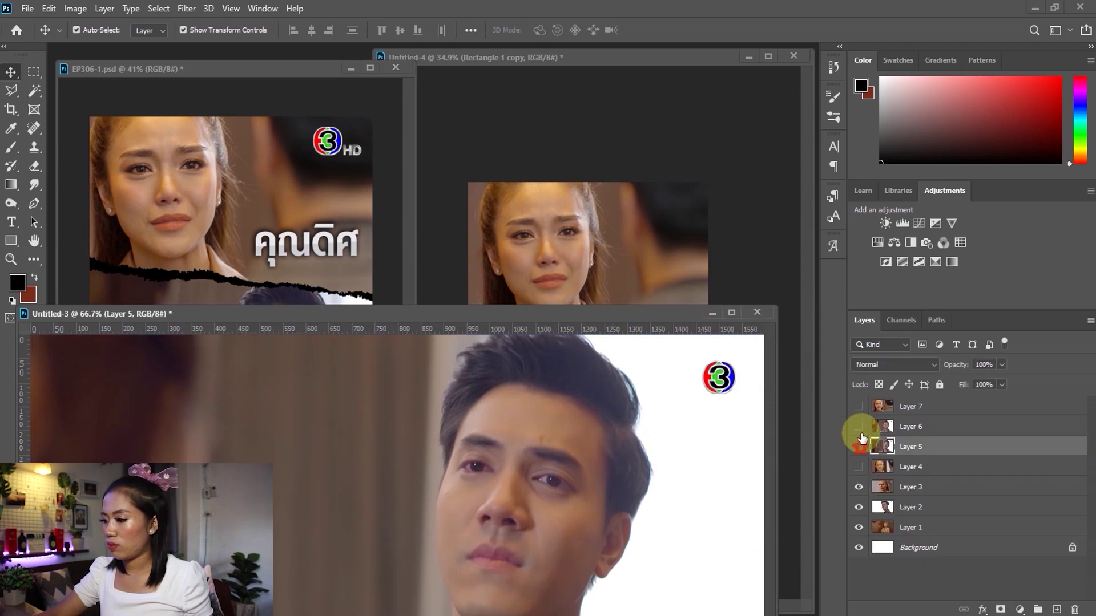
{"action": "left_click", "coordinate": [913, 434]}
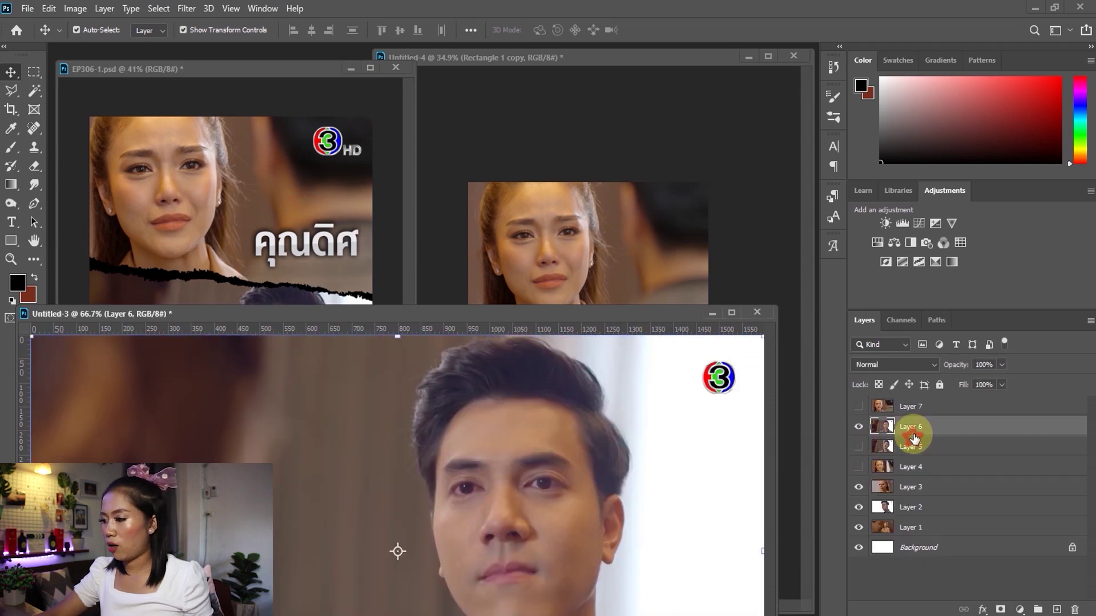
{"action": "mouse_move", "coordinate": [939, 435]}
{"action": "left_mouse_down"}
{"action": "mouse_move", "coordinate": [571, 257]}
{"action": "mouse_move", "coordinate": [607, 377]}
{"action": "left_mouse_up"}
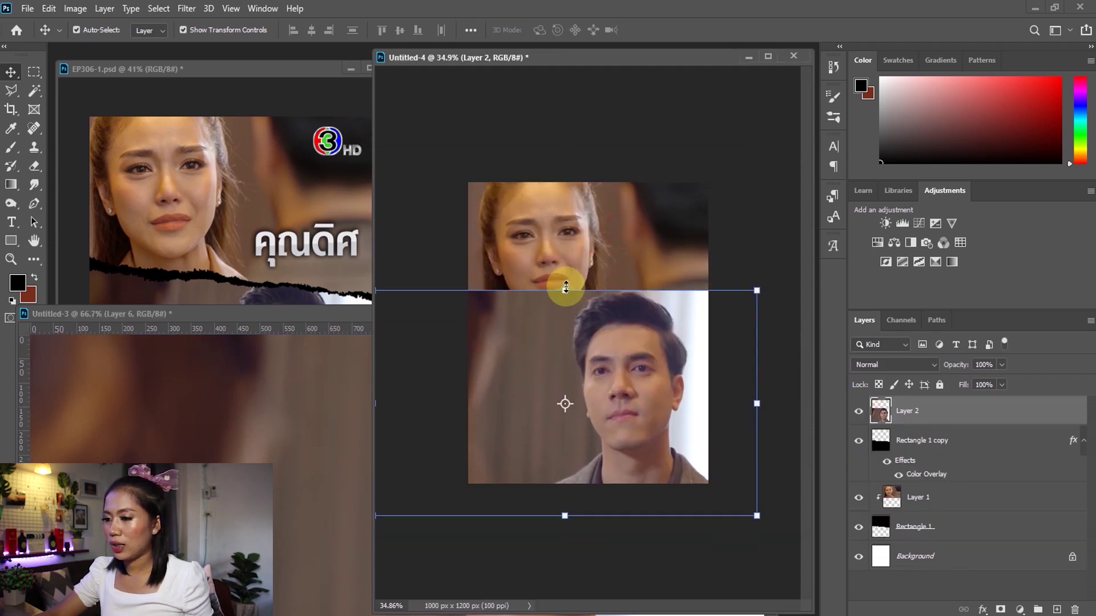
- Shrink the actor photo and rasterize Rectangle 1 copy's layer style
{"action": "left_click_drag", "start_coordinate": [565, 287], "coordinate": [576, 324]}
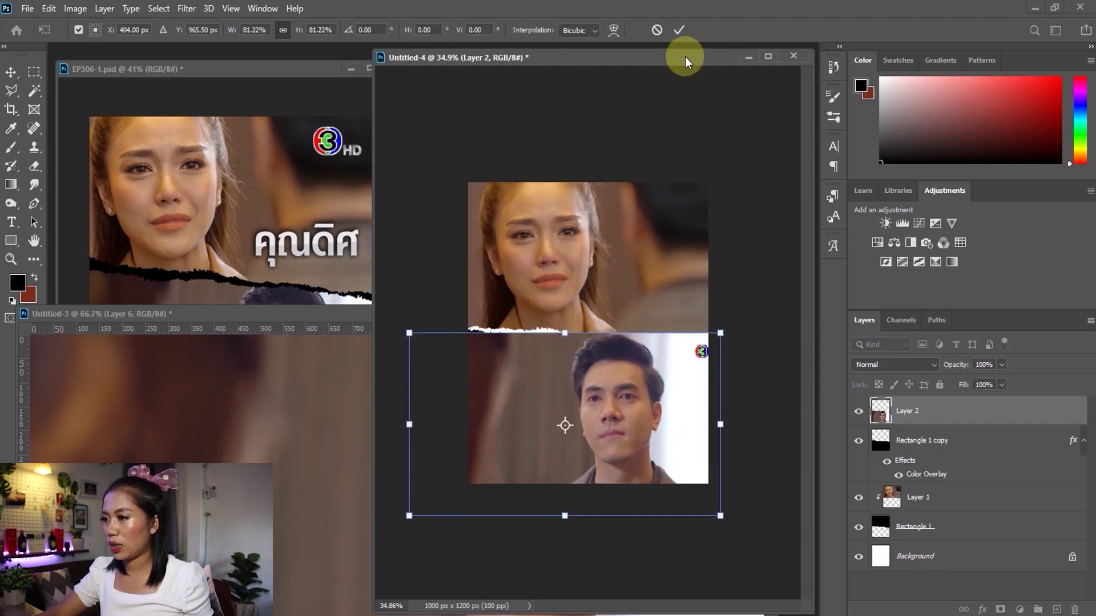
{"action": "left_click", "coordinate": [678, 30]}
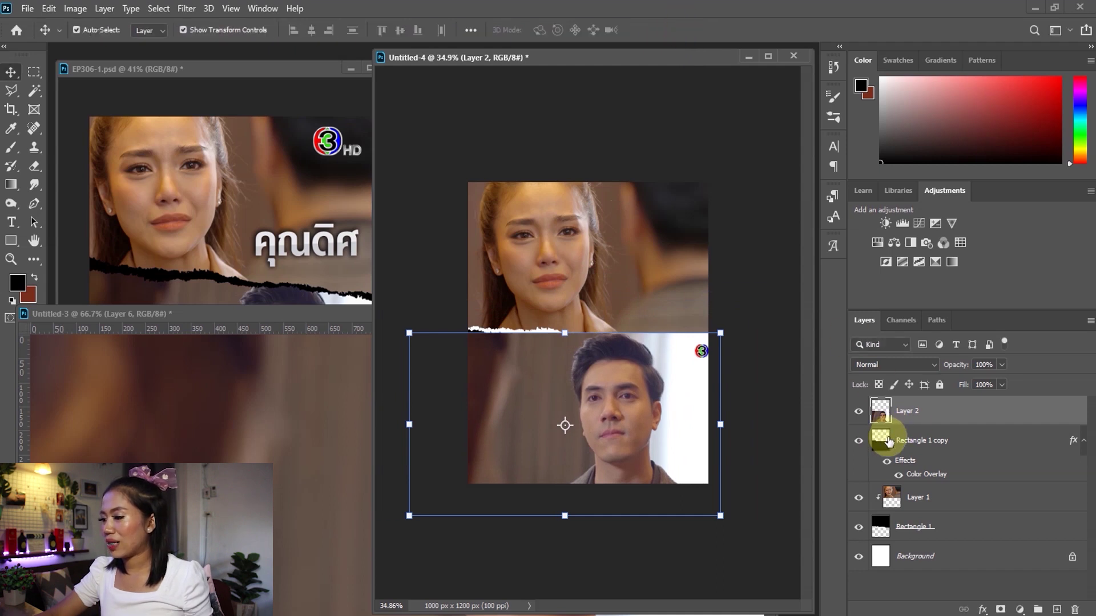
{"action": "left_click", "coordinate": [899, 445]}
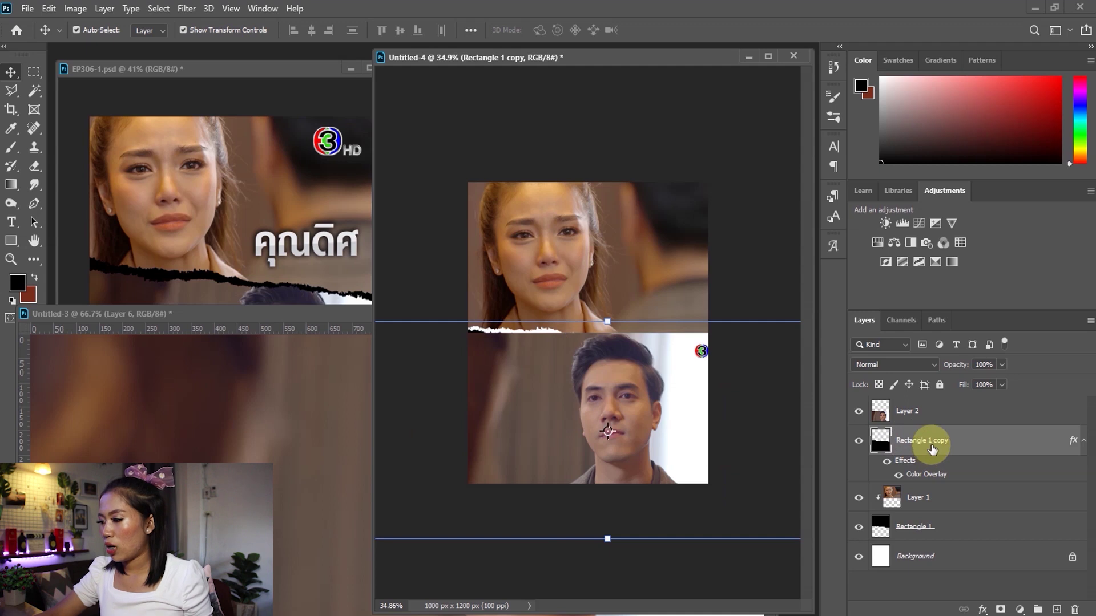
{"action": "right_click", "coordinate": [933, 448]}
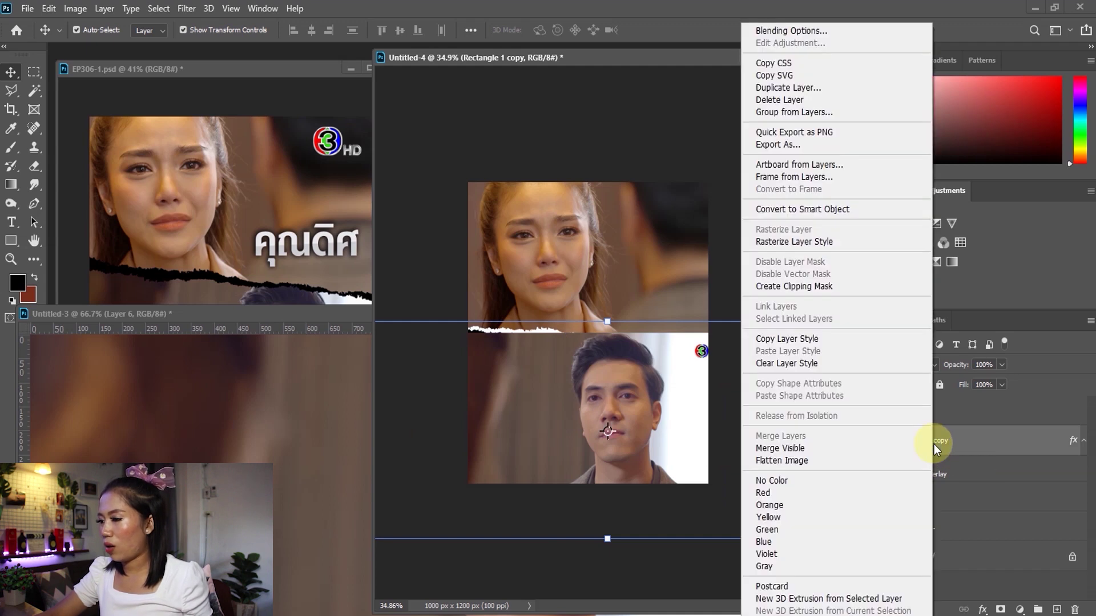
{"action": "left_click", "coordinate": [828, 241]}
- Clip Layer 2 into Rectangle 1 copy, tilt it about 2.8° and shift it under the rip
{"action": "left_click", "coordinate": [913, 413]}
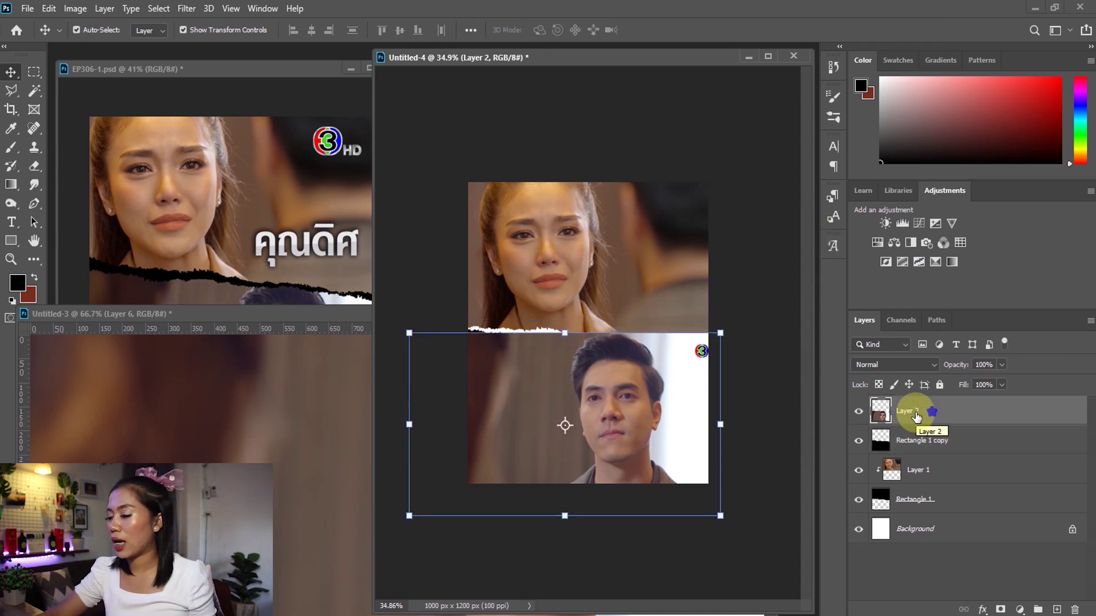
{"action": "right_click", "coordinate": [933, 417]}
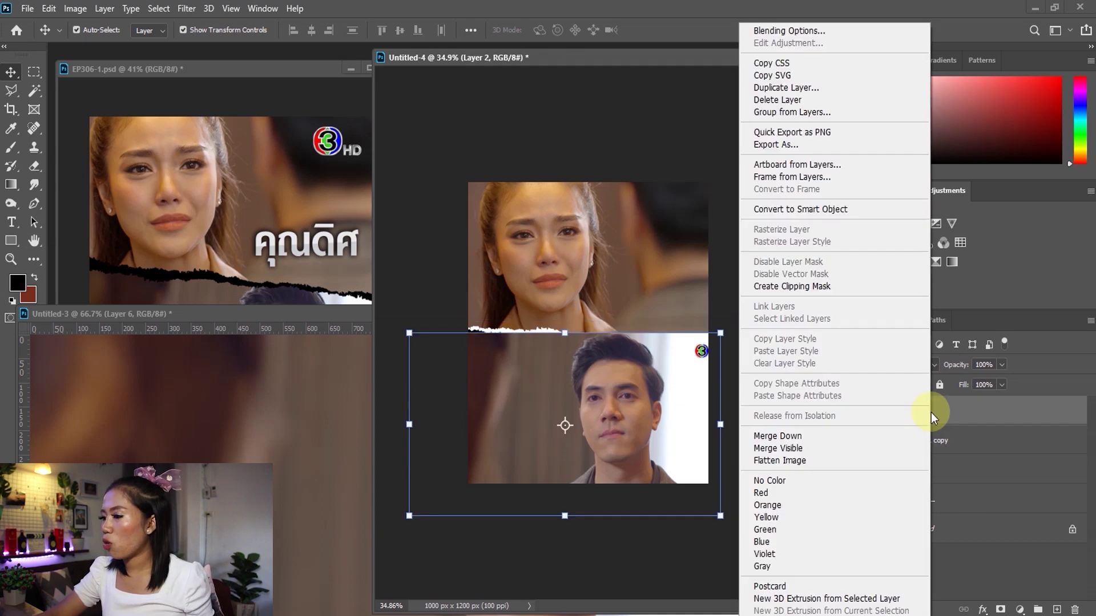
{"action": "left_click", "coordinate": [831, 287]}
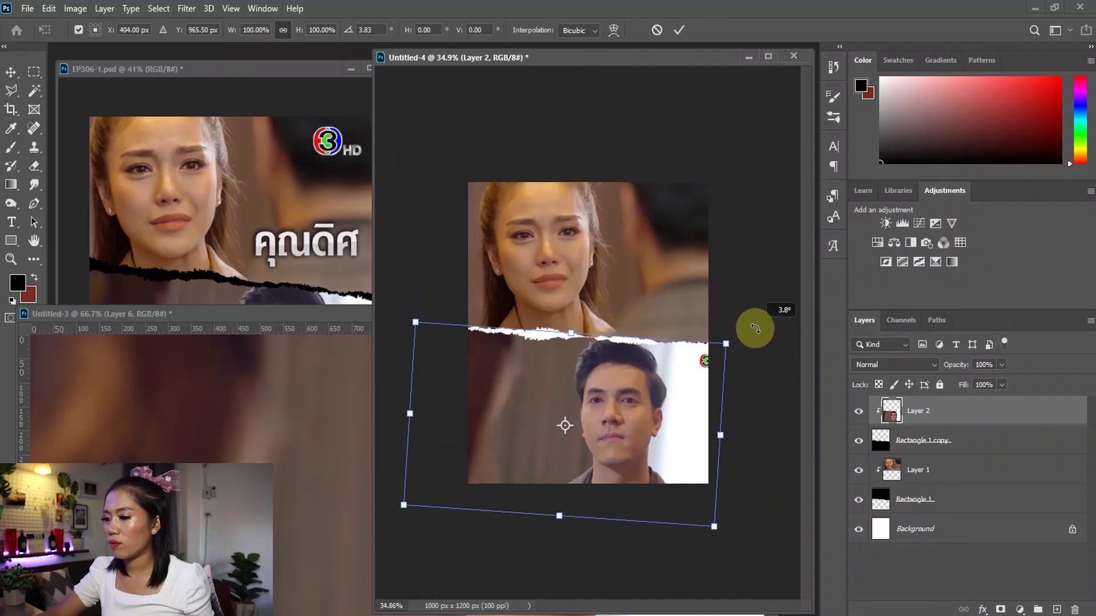
{"action": "left_click_drag", "start_coordinate": [755, 329], "coordinate": [746, 325]}
{"action": "left_click_drag", "start_coordinate": [690, 366], "coordinate": [703, 362]}
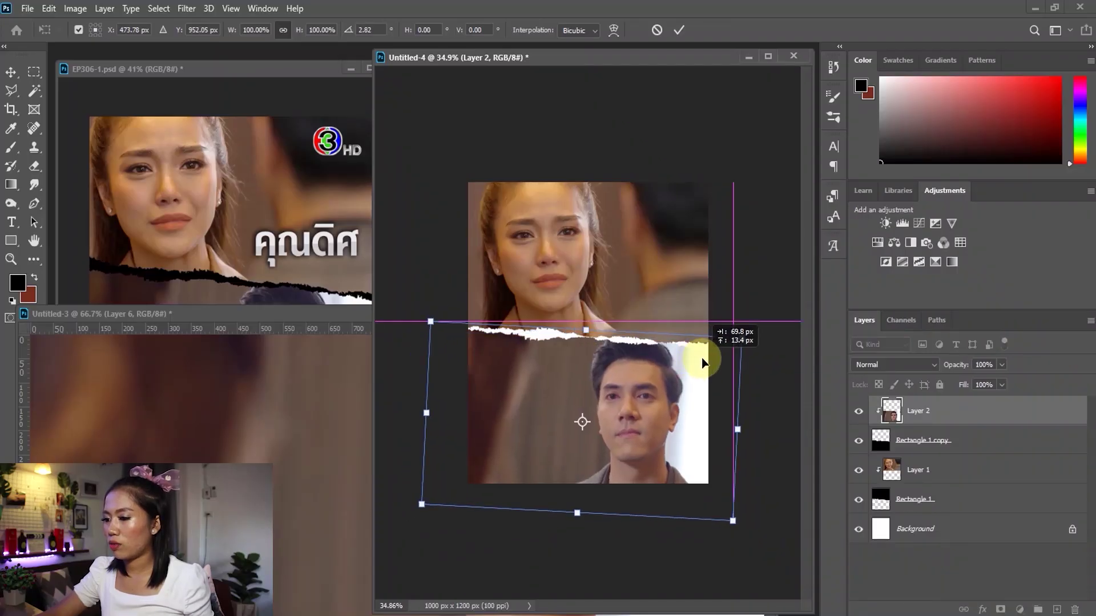
{"action": "left_click", "coordinate": [680, 30]}
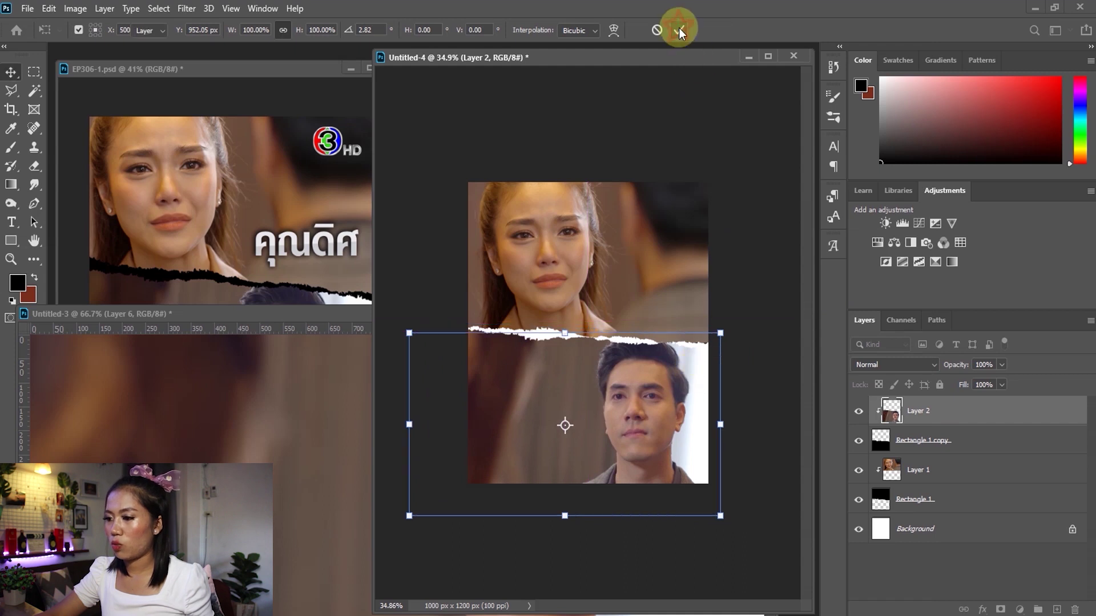
{"action": "left_click", "coordinate": [713, 190]}
- Add a black #000000 Solid Color fill layer just above the Background so the torn crack shows black
{"action": "left_click", "coordinate": [322, 348]}
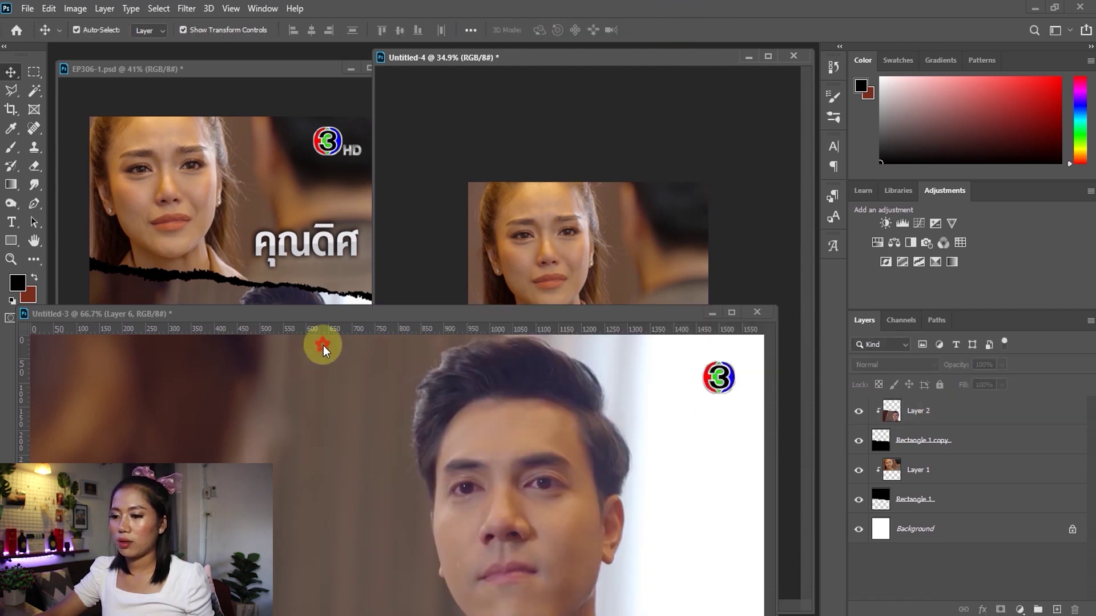
{"action": "left_click", "coordinate": [712, 303]}
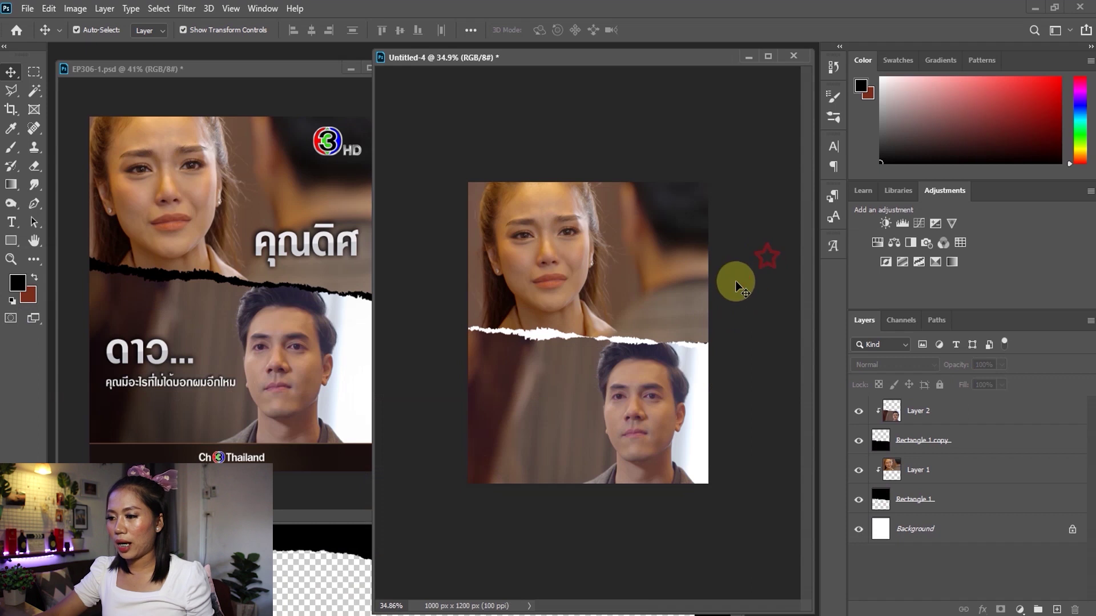
{"action": "left_click", "coordinate": [621, 281]}
{"action": "left_click", "coordinate": [953, 525]}
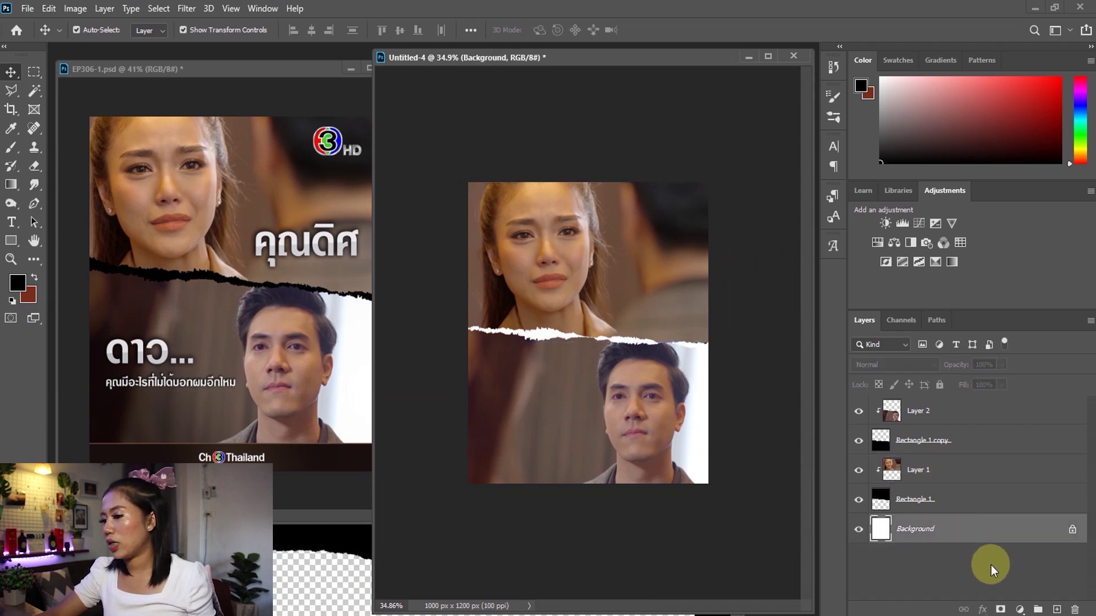
{"action": "left_click", "coordinate": [1020, 609]}
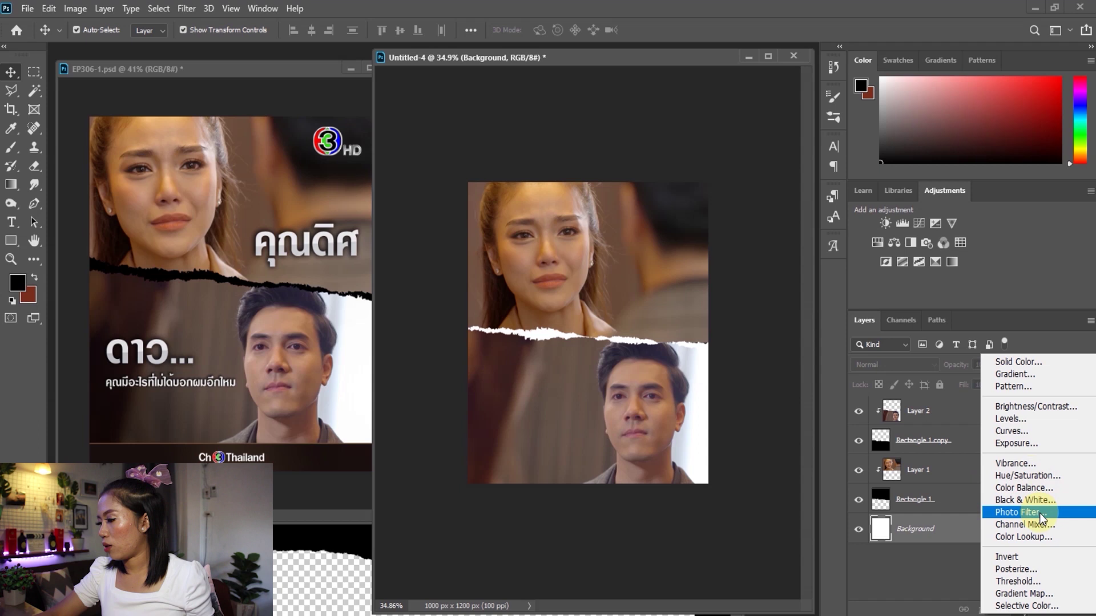
{"action": "left_click", "coordinate": [1015, 367]}
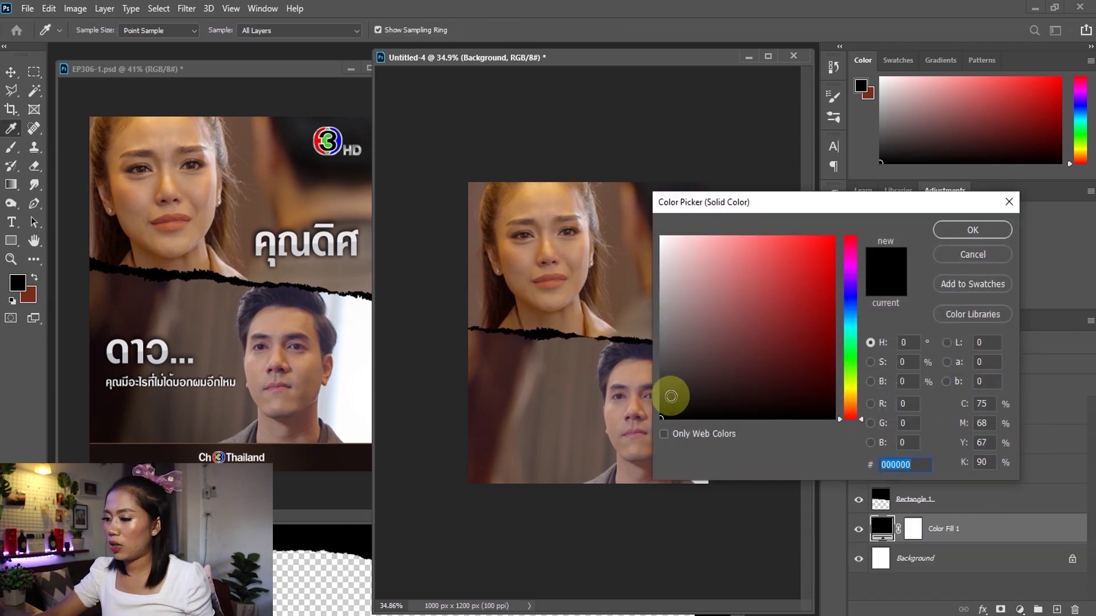
{"action": "left_click", "coordinate": [965, 228]}
{"action": "key", "text": "v"}
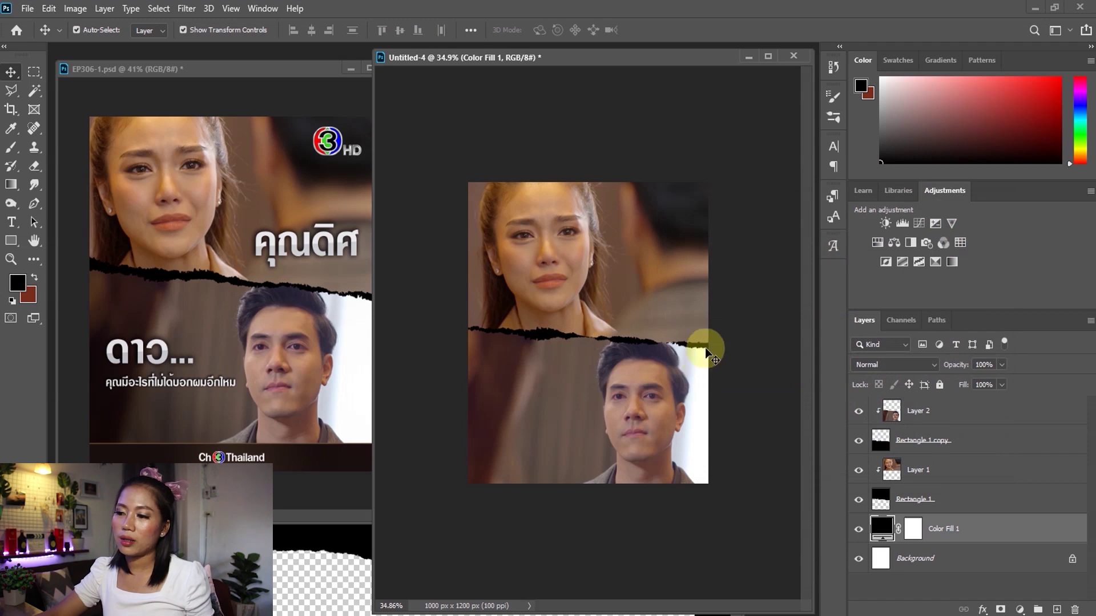
{"action": "left_click", "coordinate": [683, 271]}
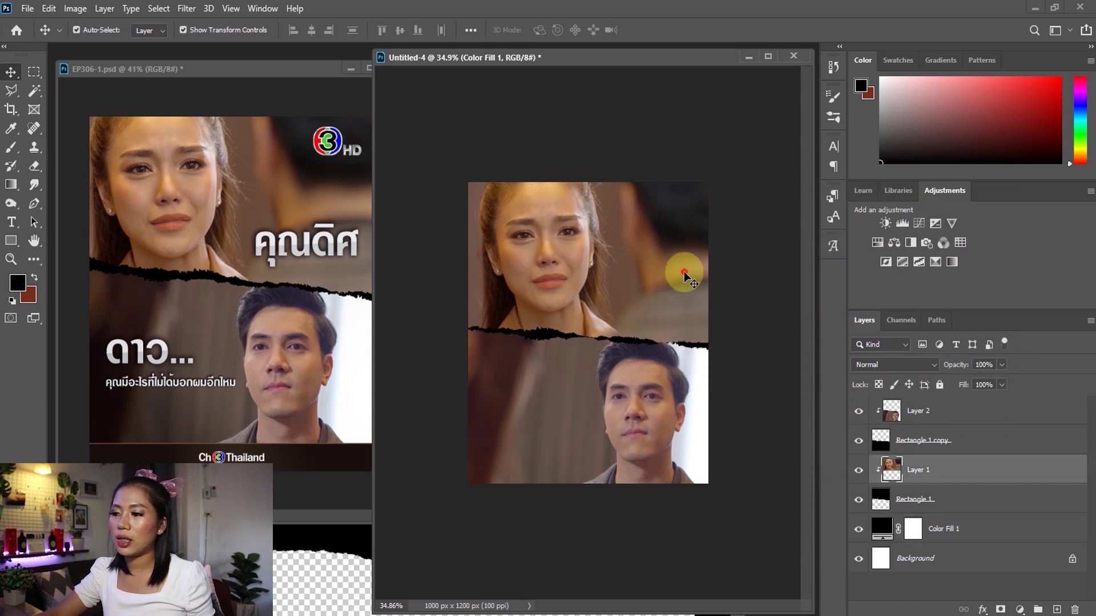
- Nudge the combined photos and torn shapes upward two steps
{"action": "left_click", "coordinate": [952, 501]}
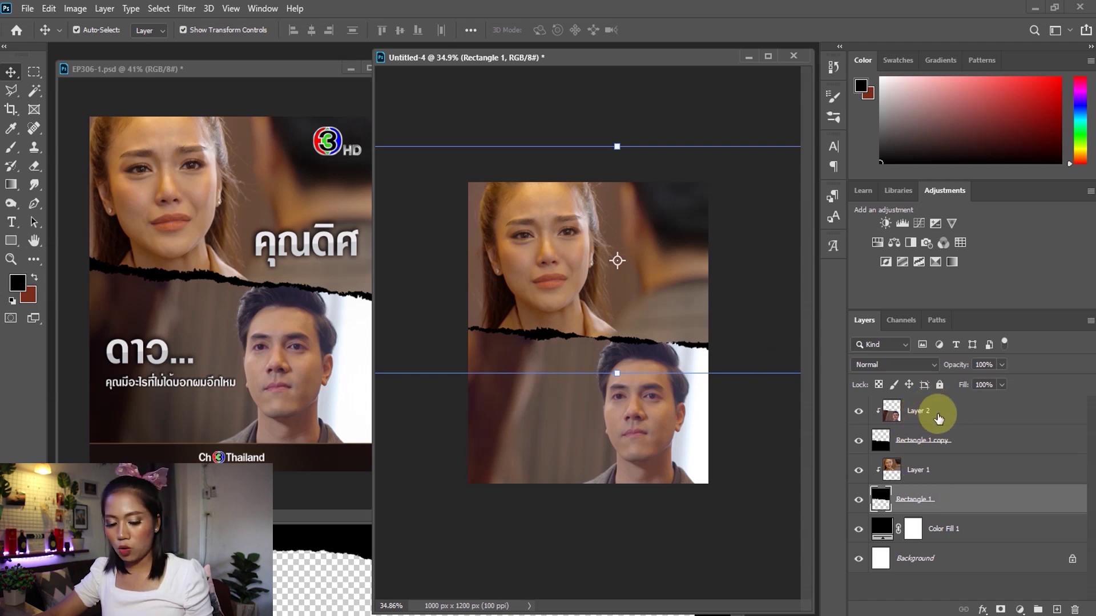
{"action": "left_click", "coordinate": [939, 418], "text": "shift"}
{"action": "key", "text": "Up"}
{"action": "key", "text": "Up"}
{"action": "key", "text": "Up"}
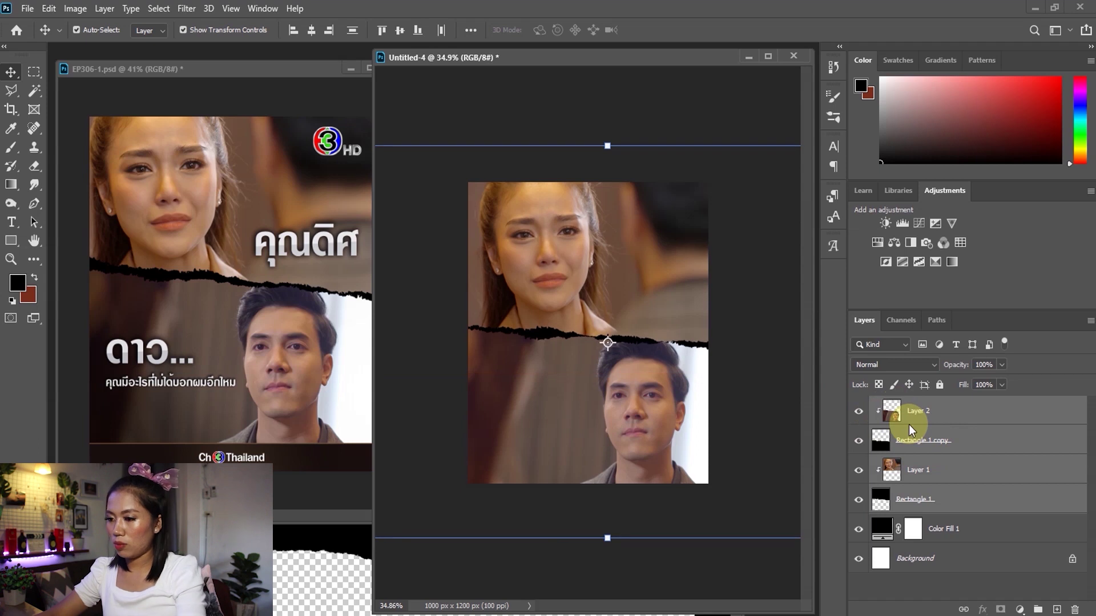
{"action": "key", "text": "Up"}
{"action": "key", "text": "Up"}
{"action": "key", "text": "Up"}
{"action": "key", "text": "Up"}
{"action": "key", "text": "Up"}
{"action": "key", "text": "Up"}
{"action": "key", "text": "Up"}
{"action": "key", "text": "Up"}
{"action": "key", "text": "Up"}
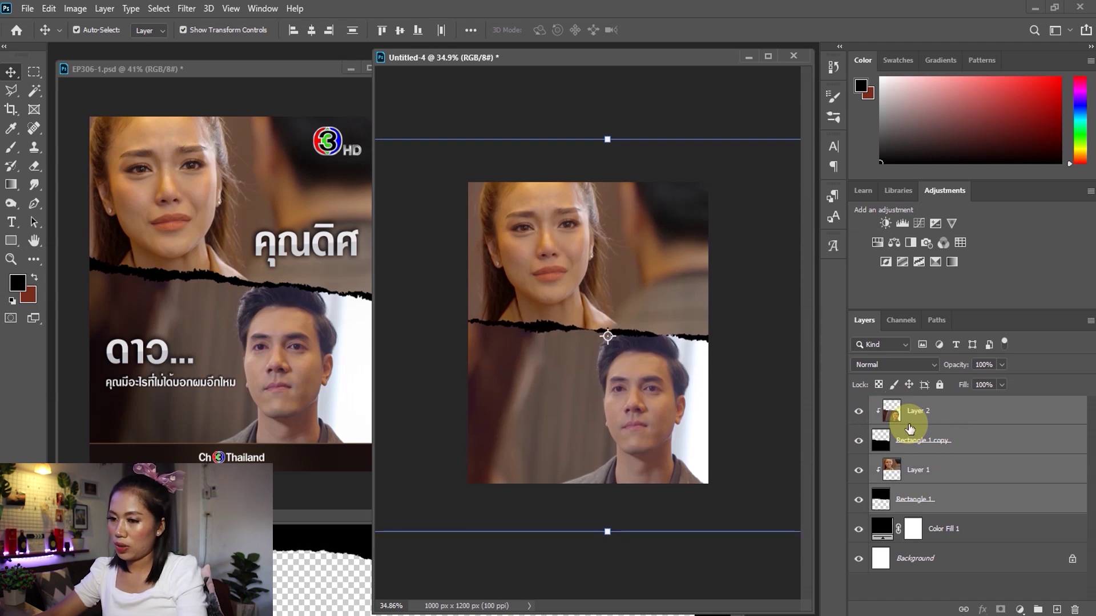
- Scale the actress photo up to about 108% so it fills the top half
{"action": "left_click", "coordinate": [592, 256]}
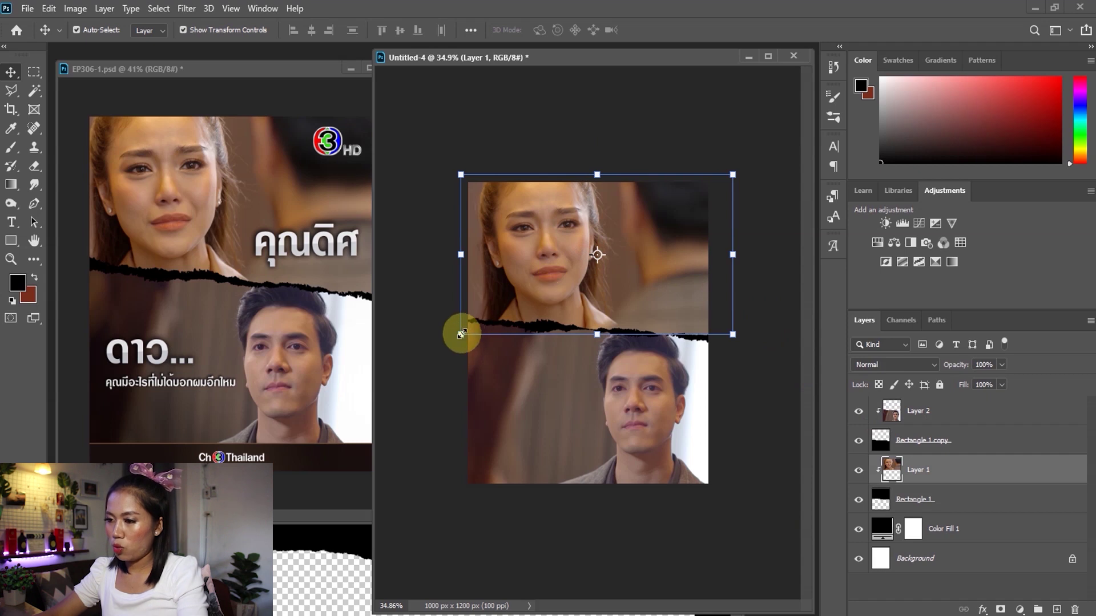
{"action": "left_click_drag", "start_coordinate": [461, 333], "coordinate": [444, 344]}
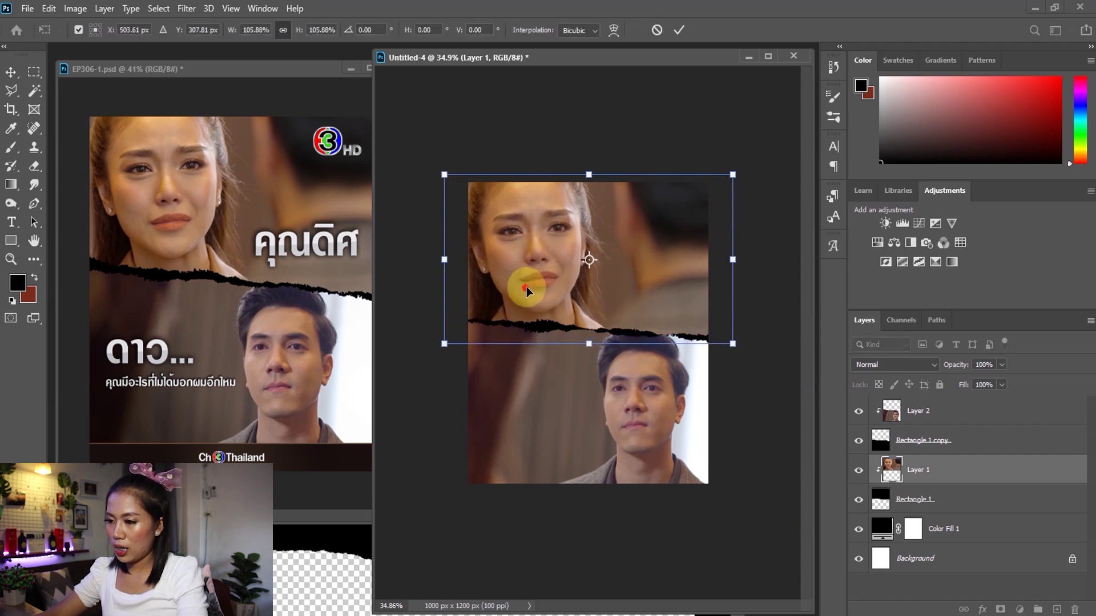
{"action": "left_click_drag", "start_coordinate": [526, 291], "coordinate": [540, 285]}
{"action": "left_click_drag", "start_coordinate": [465, 337], "coordinate": [455, 341]}
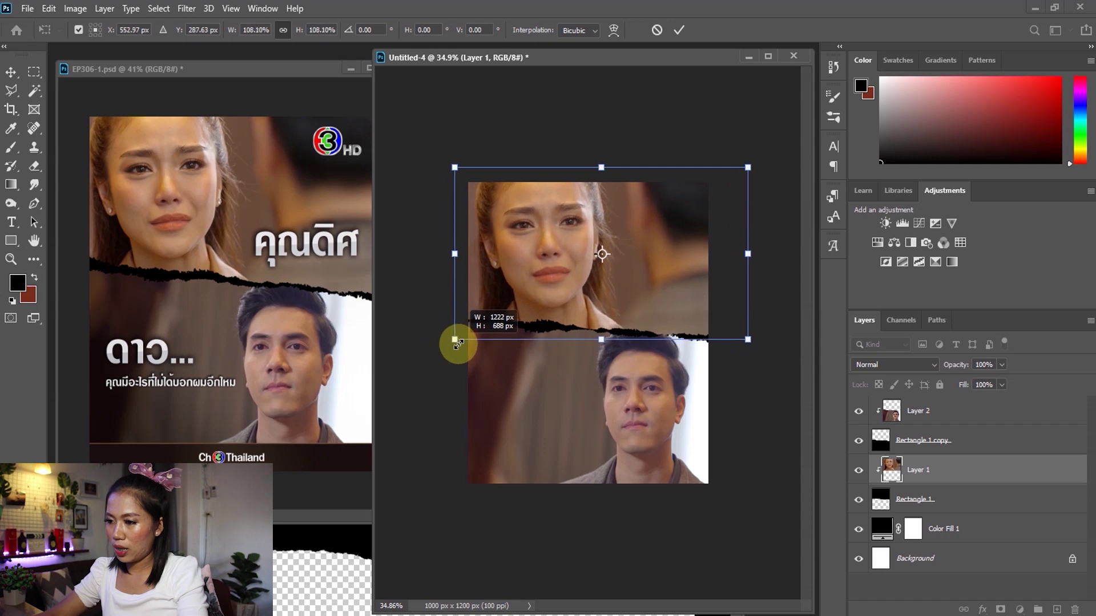
{"action": "left_click", "coordinate": [679, 30]}
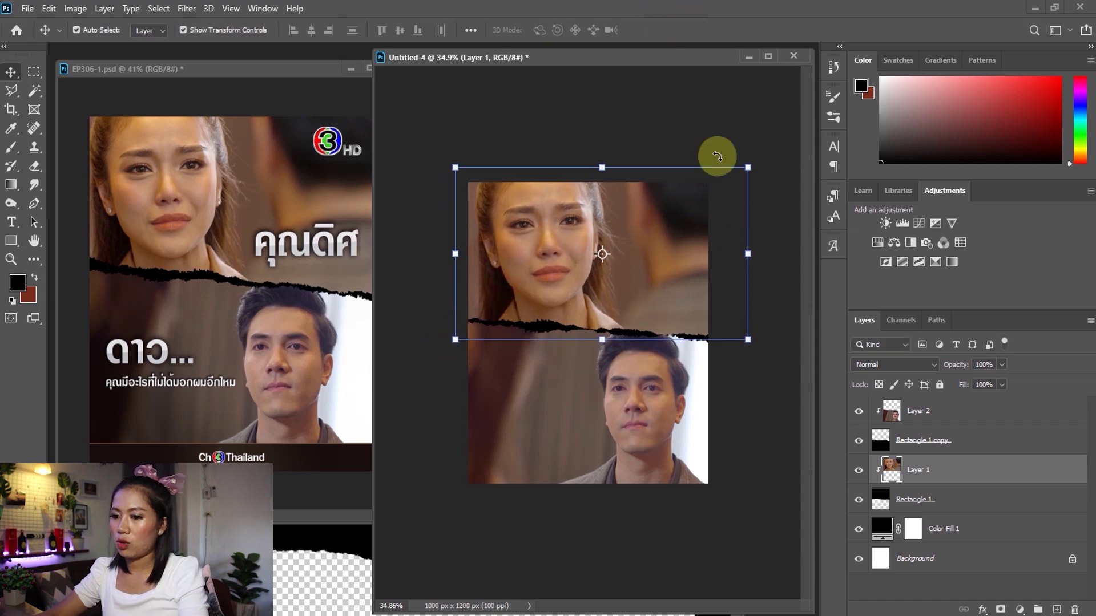
- Scale the actor photo, Layer 2, up to 104.43% to fill the lower half
{"action": "left_click", "coordinate": [680, 435]}
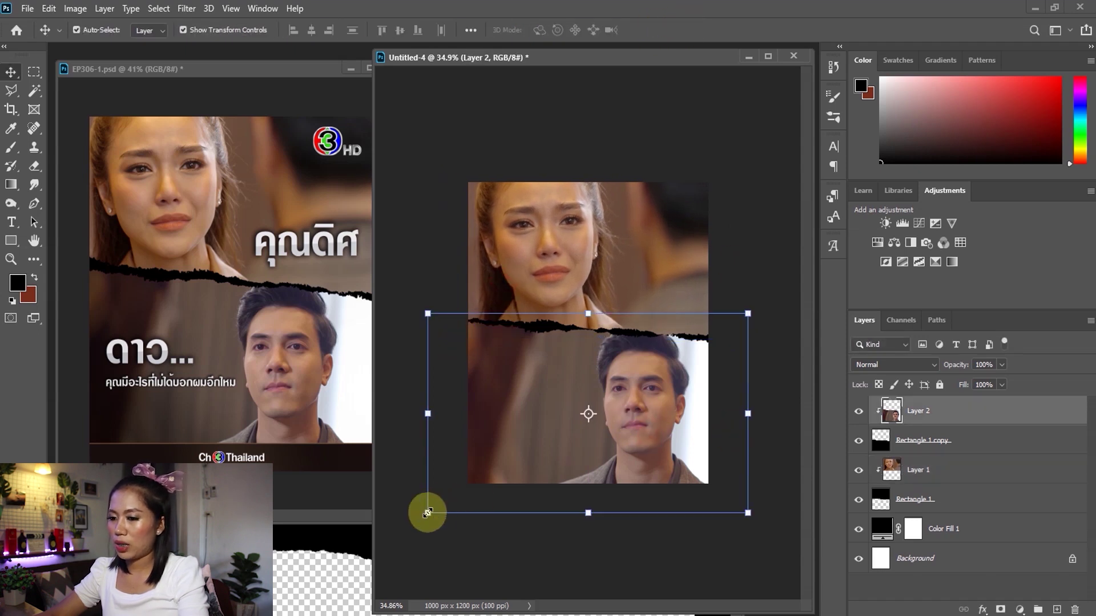
{"action": "left_click_drag", "start_coordinate": [427, 511], "coordinate": [415, 521]}
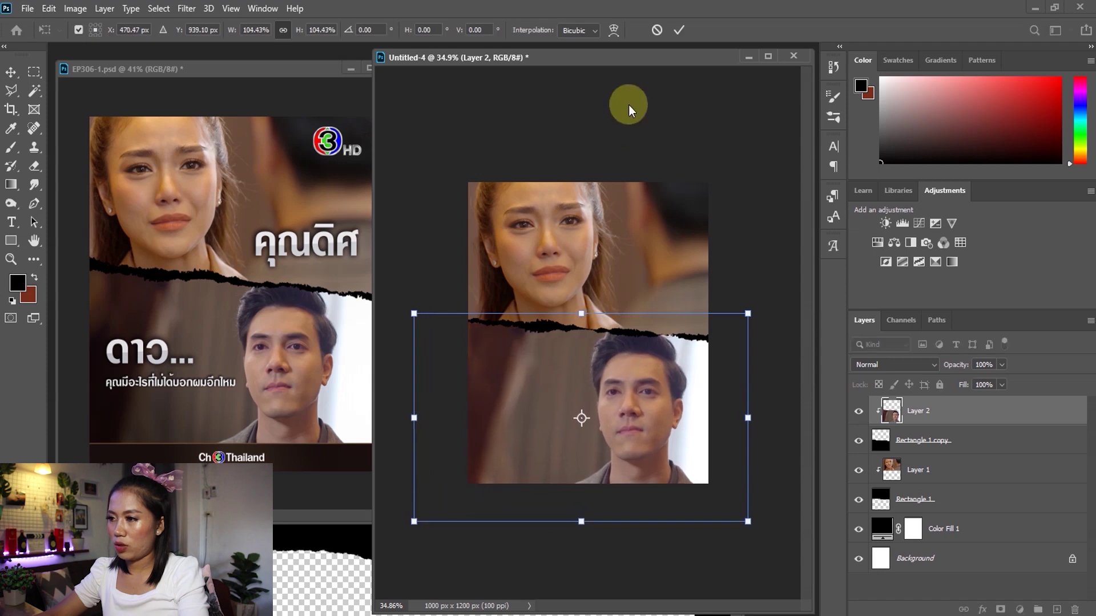
{"action": "left_click", "coordinate": [679, 29]}
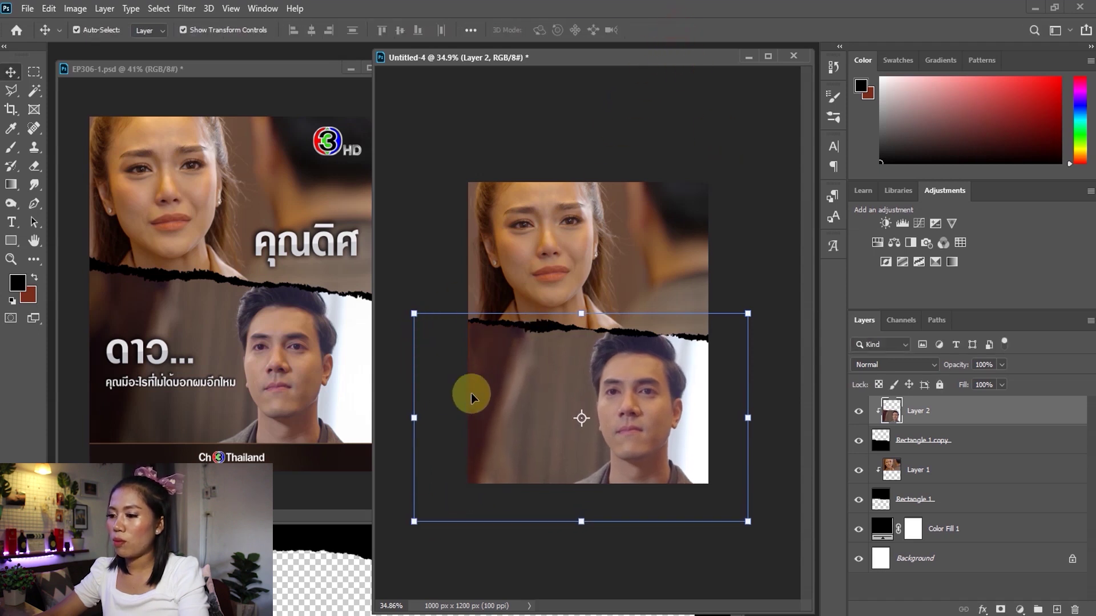
{"action": "left_click", "coordinate": [703, 109]}
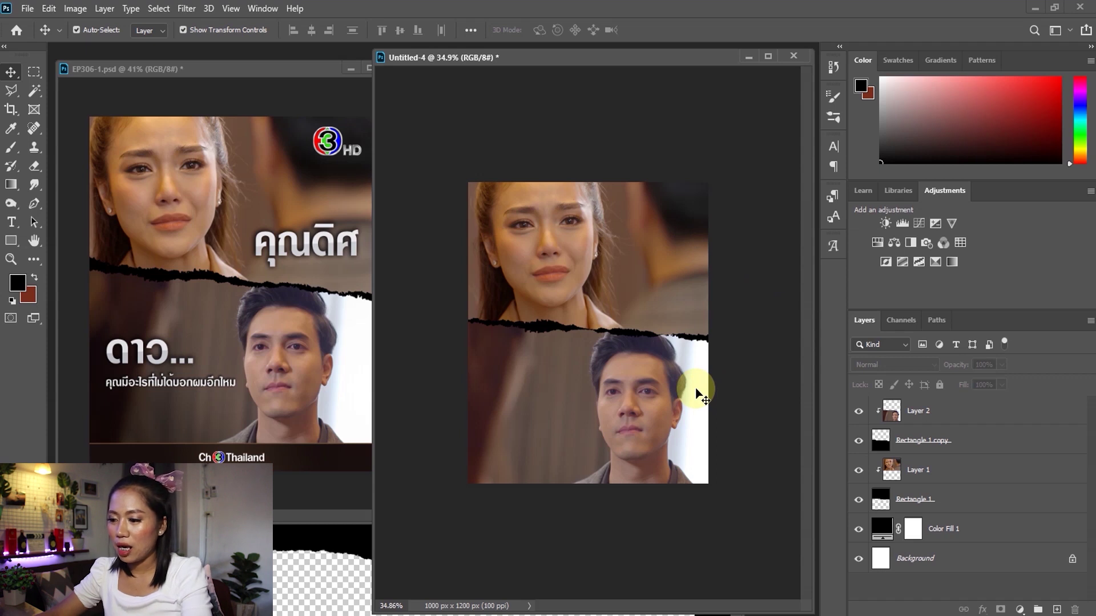
{"action": "left_click", "coordinate": [933, 417]}
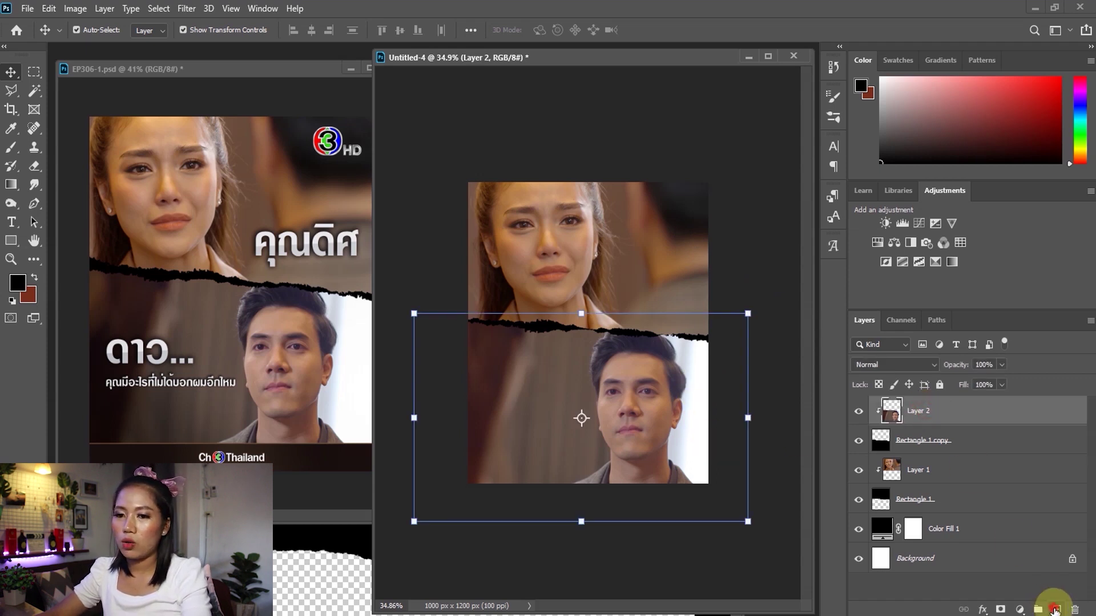
- Draw a black 1069 × 118 px rectangle, Rectangle 2, across the bottom edge of the poster
{"action": "left_click", "coordinate": [1056, 611]}
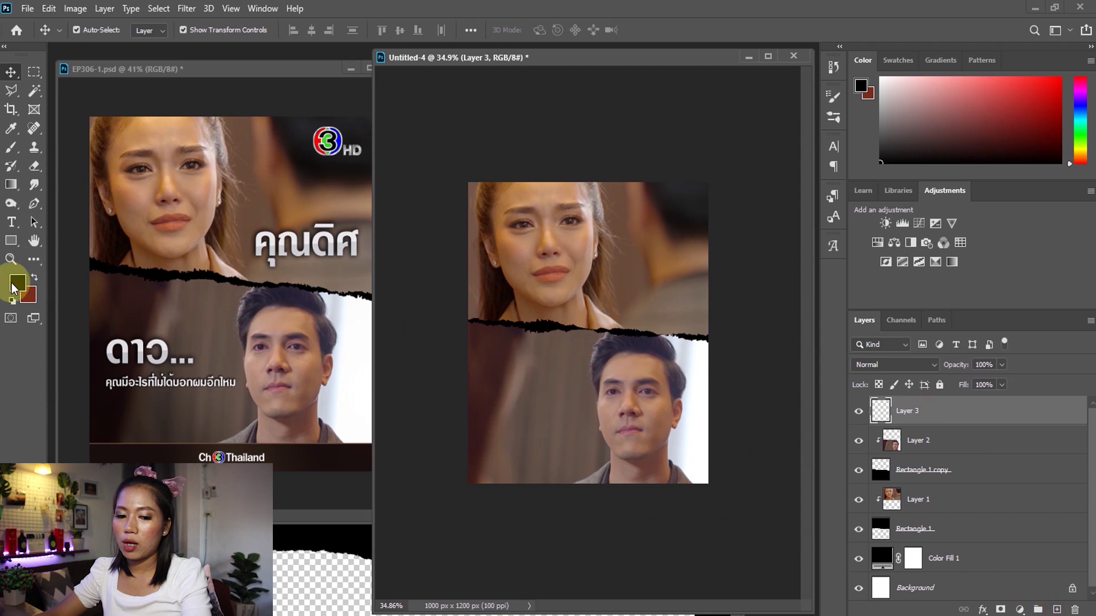
{"action": "left_click", "coordinate": [13, 242]}
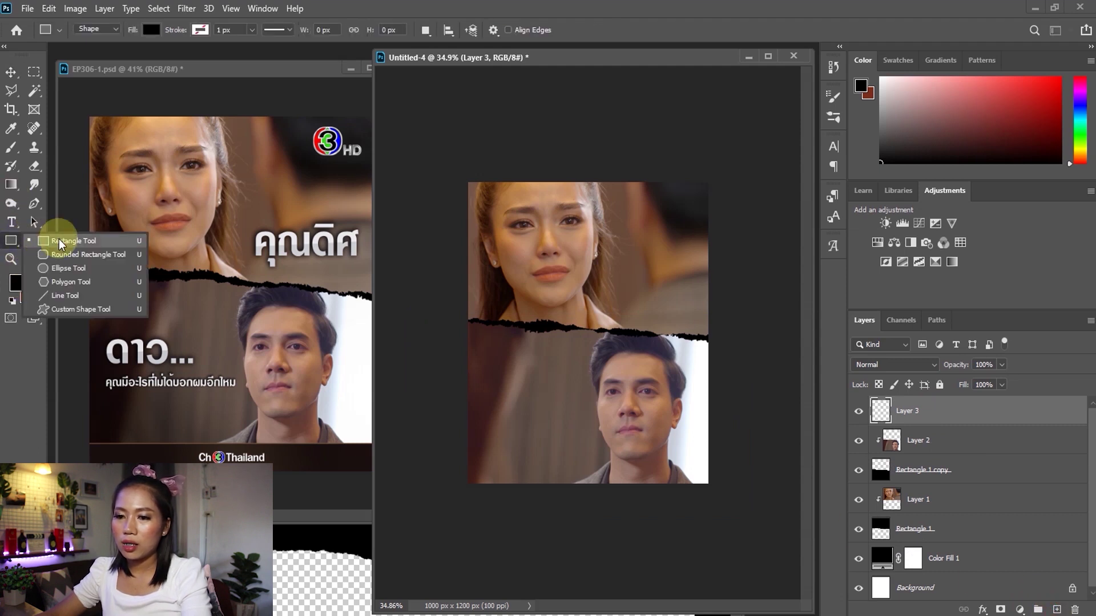
{"action": "left_click", "coordinate": [60, 242]}
{"action": "mouse_move", "coordinate": [463, 460]}
{"action": "left_mouse_down"}
{"action": "mouse_move", "coordinate": [659, 494]}
{"action": "mouse_move", "coordinate": [714, 486]}
{"action": "left_mouse_up"}
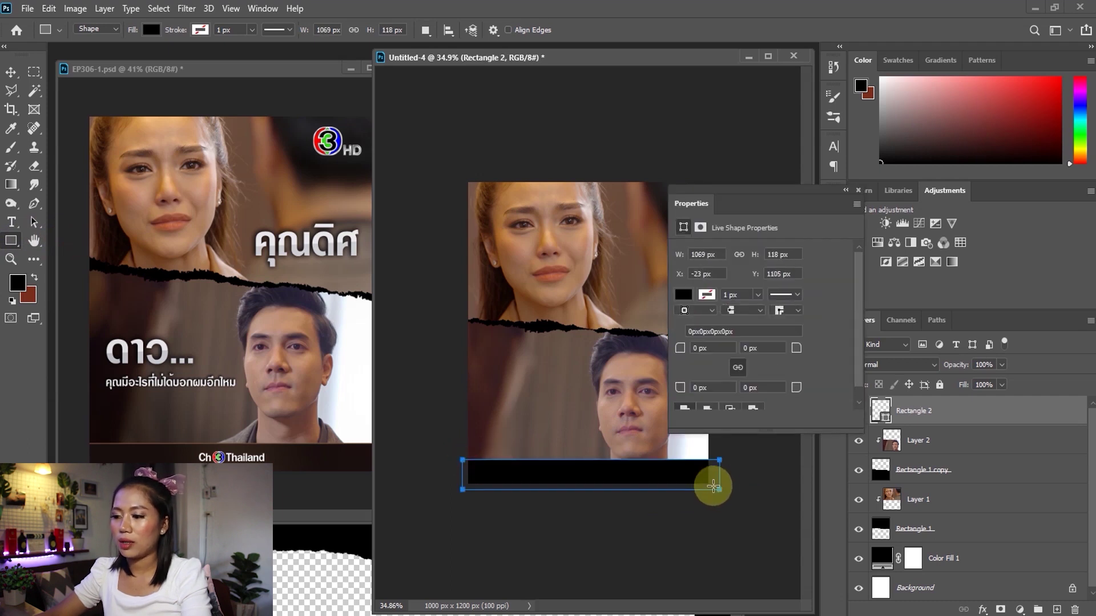
{"action": "left_click", "coordinate": [11, 72]}
{"action": "left_click", "coordinate": [551, 325]}
{"action": "left_click", "coordinate": [633, 450]}
{"action": "left_click", "coordinate": [624, 453]}
{"action": "left_click", "coordinate": [627, 382]}
- Nudge the layers from Rectangle 2 to Rectangle 1 slightly up and right
{"action": "left_click", "coordinate": [939, 501]}
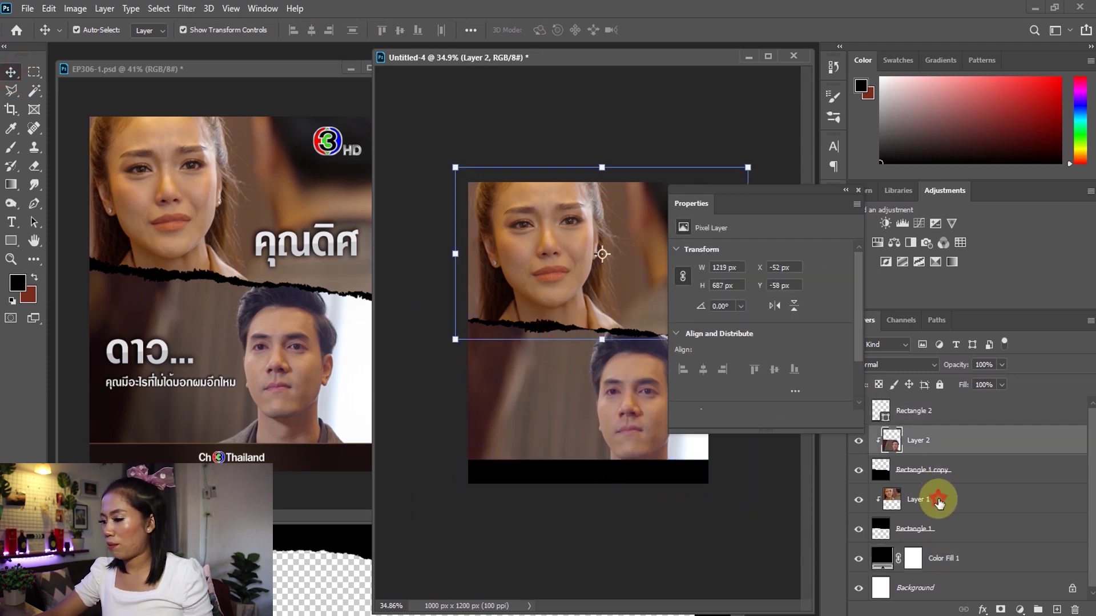
{"action": "left_click", "coordinate": [939, 529]}
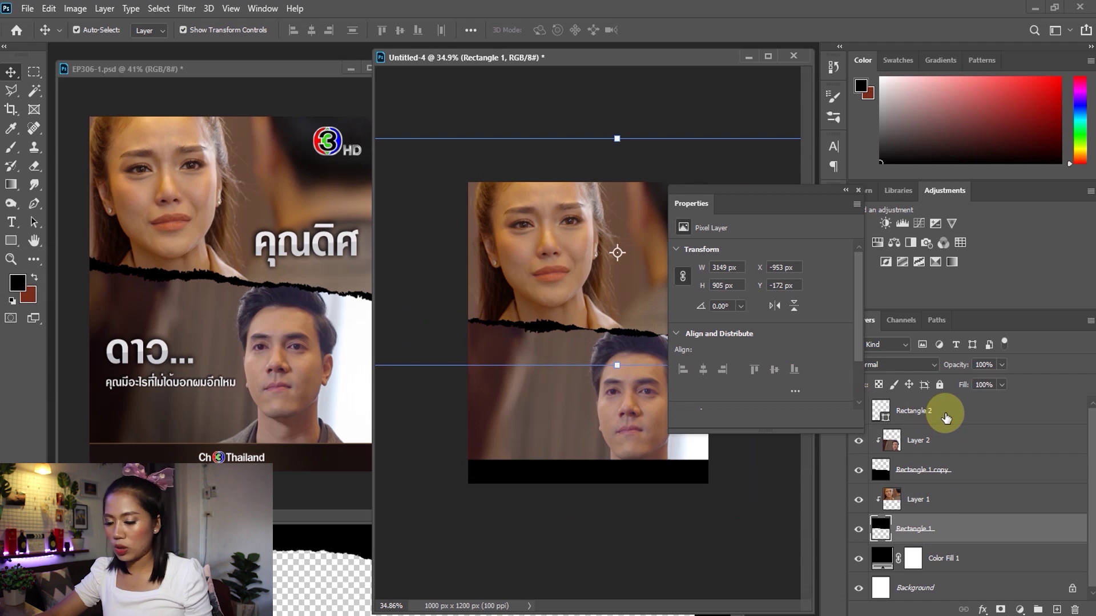
{"action": "left_click", "coordinate": [945, 419], "text": "shift"}
{"action": "key", "text": "Up"}
{"action": "key", "text": "Up"}
{"action": "key", "text": "Up"}
{"action": "key", "text": "Right"}
{"action": "key", "text": "Right"}
{"action": "key", "text": "Up"}
{"action": "key", "text": "Up"}
{"action": "key", "text": "Up"}
{"action": "key", "text": "Down"}
{"action": "key", "text": "Down"}
{"action": "key", "text": "Down"}
{"action": "key", "text": "Down"}
{"action": "key", "text": "Down"}
{"action": "key", "text": "Down"}
{"action": "key", "text": "Down"}
{"action": "key", "text": "Down"}
{"action": "key", "text": "Down"}
{"action": "key", "text": "Down"}
{"action": "key", "text": "Down"}
{"action": "key", "text": "Down"}
{"action": "key", "text": "Down"}
{"action": "key", "text": "Down"}
{"action": "key", "text": "Down"}
{"action": "key", "text": "Down"}
{"action": "key", "text": "Down"}
{"action": "key", "text": "Down"}
{"action": "key", "text": "Down"}
{"action": "key", "text": "Down"}
{"action": "key", "text": "Down"}
- Enlarge and slightly straighten the actress photo with Free Transform
{"action": "left_click", "coordinate": [856, 188]}
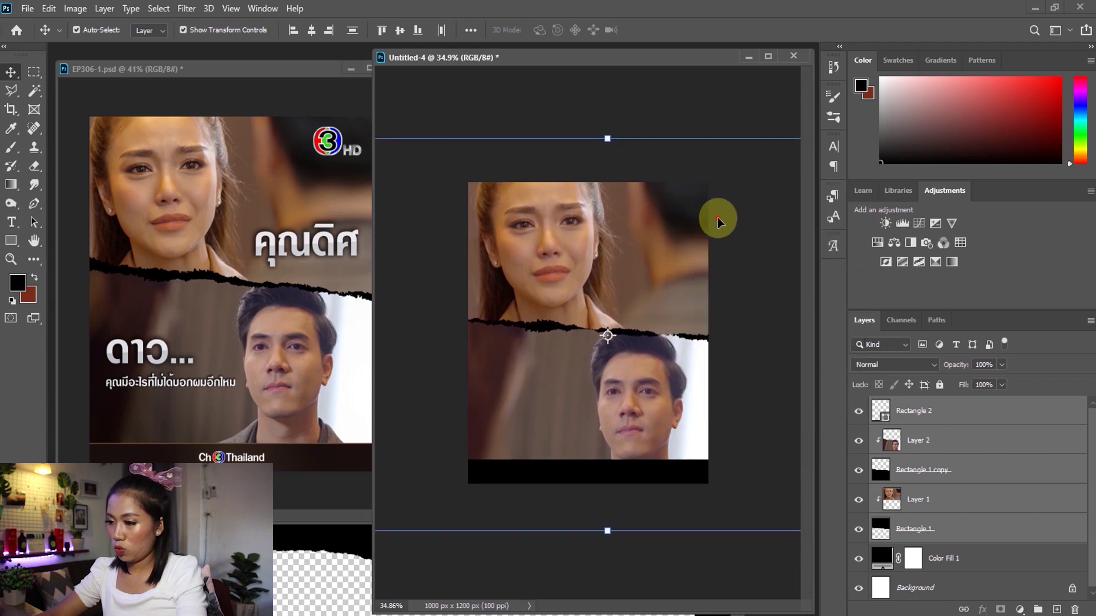
{"action": "left_click", "coordinate": [648, 206]}
{"action": "key", "text": "ctrl+t"}
{"action": "mouse_move", "coordinate": [739, 164]}
{"action": "left_mouse_down"}
{"action": "mouse_move", "coordinate": [712, 171]}
{"action": "mouse_move", "coordinate": [727, 166]}
{"action": "mouse_move", "coordinate": [738, 180]}
{"action": "mouse_move", "coordinate": [745, 143]}
{"action": "left_mouse_up"}
{"action": "left_click", "coordinate": [678, 30]}
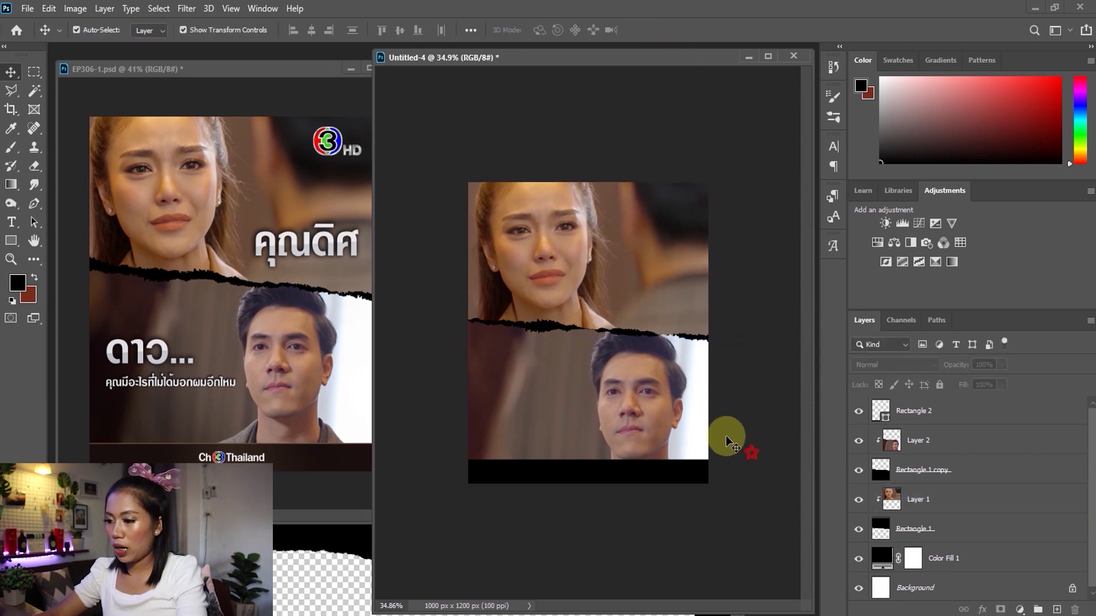
- Shrink the actor photo so it sits above the black bottom bar
{"action": "left_click", "coordinate": [656, 411]}
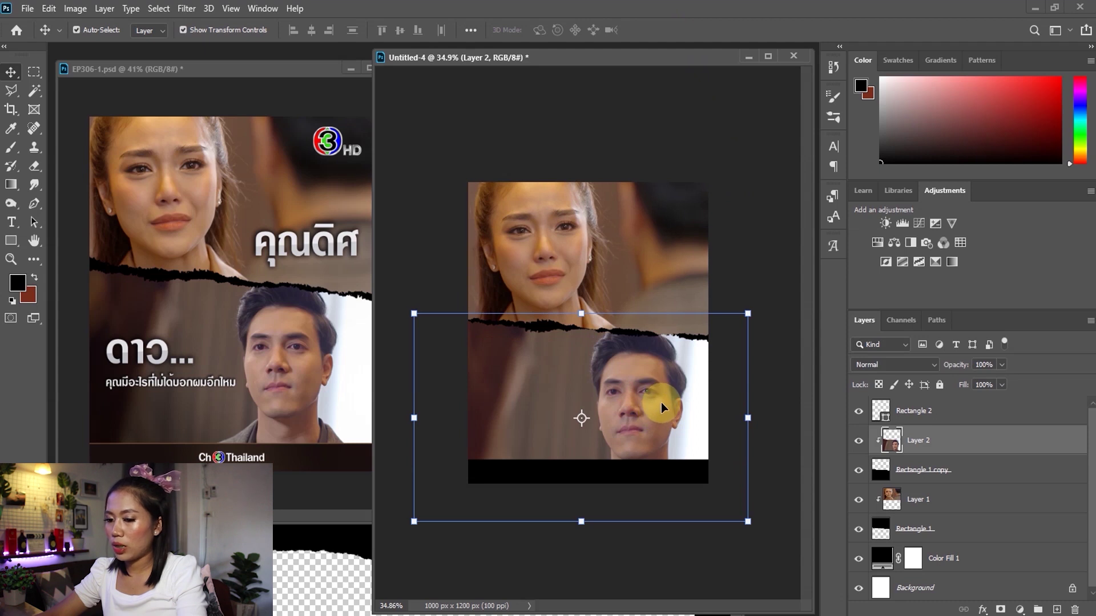
{"action": "mouse_move", "coordinate": [748, 313]}
{"action": "left_mouse_down"}
{"action": "mouse_move", "coordinate": [707, 343]}
{"action": "mouse_move", "coordinate": [737, 312]}
{"action": "left_mouse_up"}
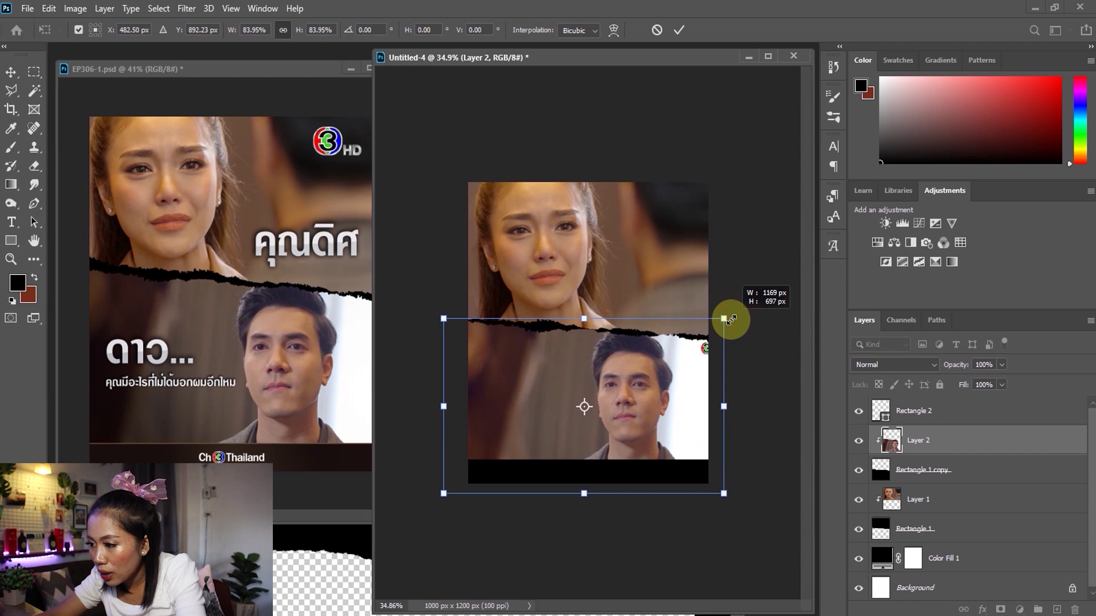
{"action": "left_click_drag", "start_coordinate": [737, 312], "coordinate": [735, 313]}
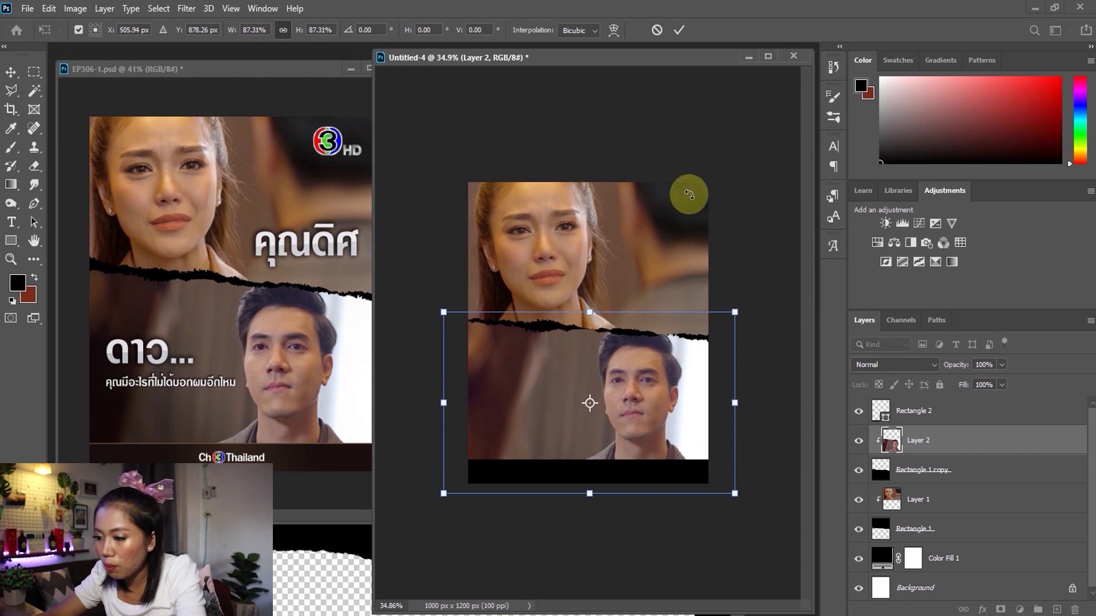
{"action": "left_click", "coordinate": [677, 27]}
- Make Rectangle 2, the black bottom bar, the active shape layer
{"action": "left_click", "coordinate": [614, 472]}
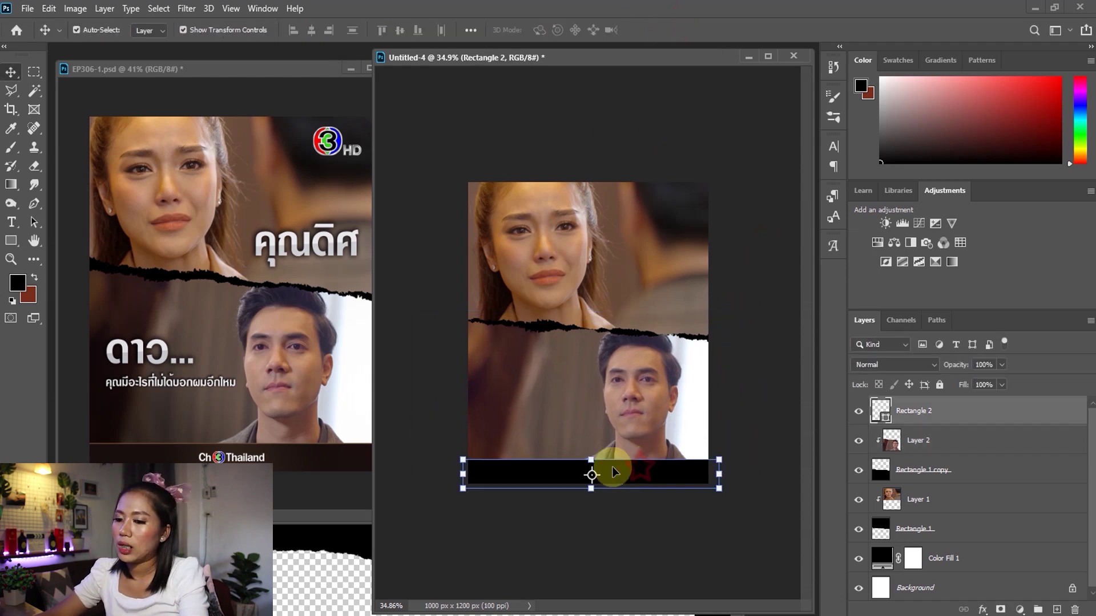
{"action": "left_click", "coordinate": [888, 420]}
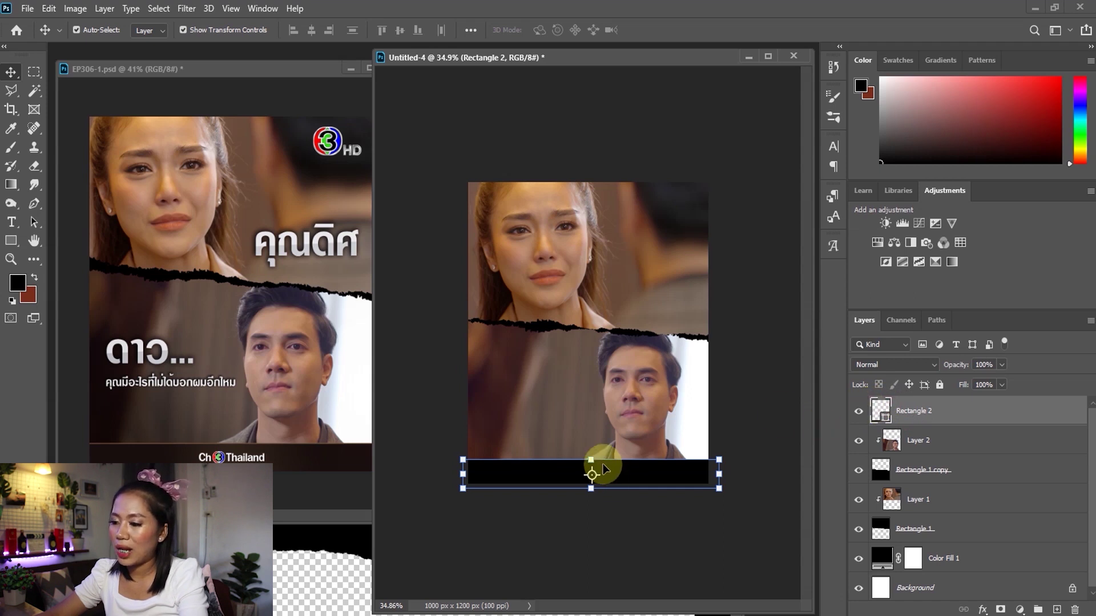
{"action": "left_click", "coordinate": [12, 244]}
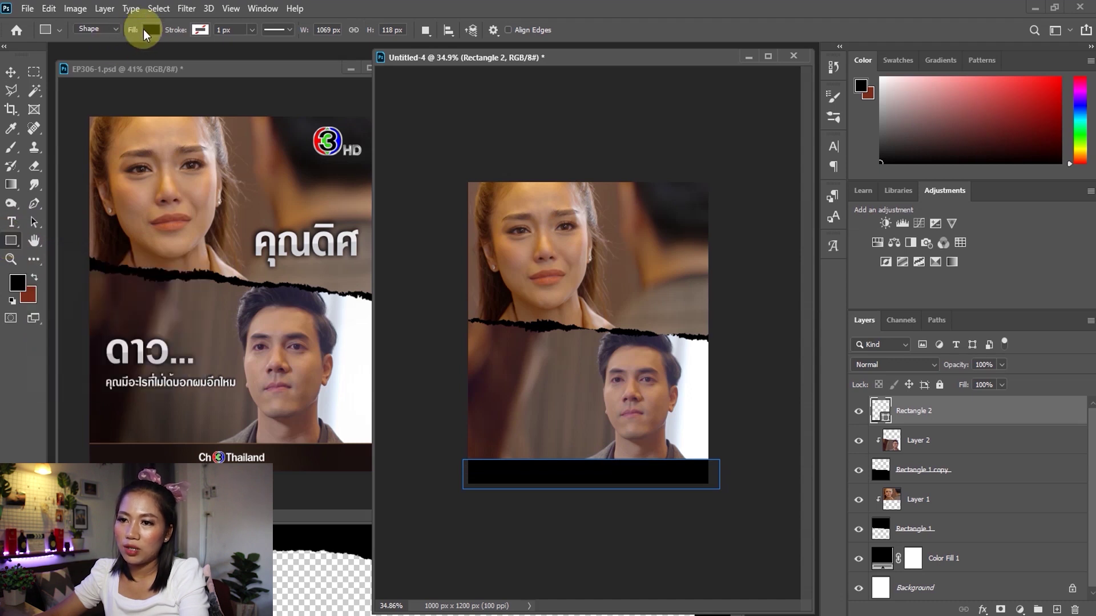
- Change the bar's fill to a gradient with a dark brown #180f0d start stop sampled from the photo
{"action": "left_click", "coordinate": [145, 30]}
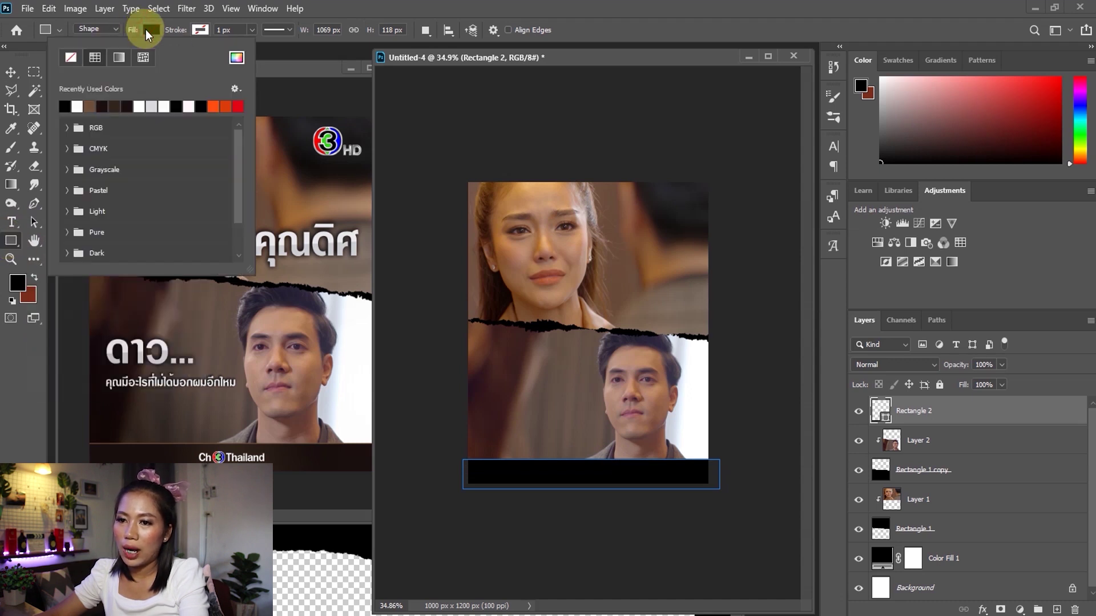
{"action": "left_click", "coordinate": [119, 57]}
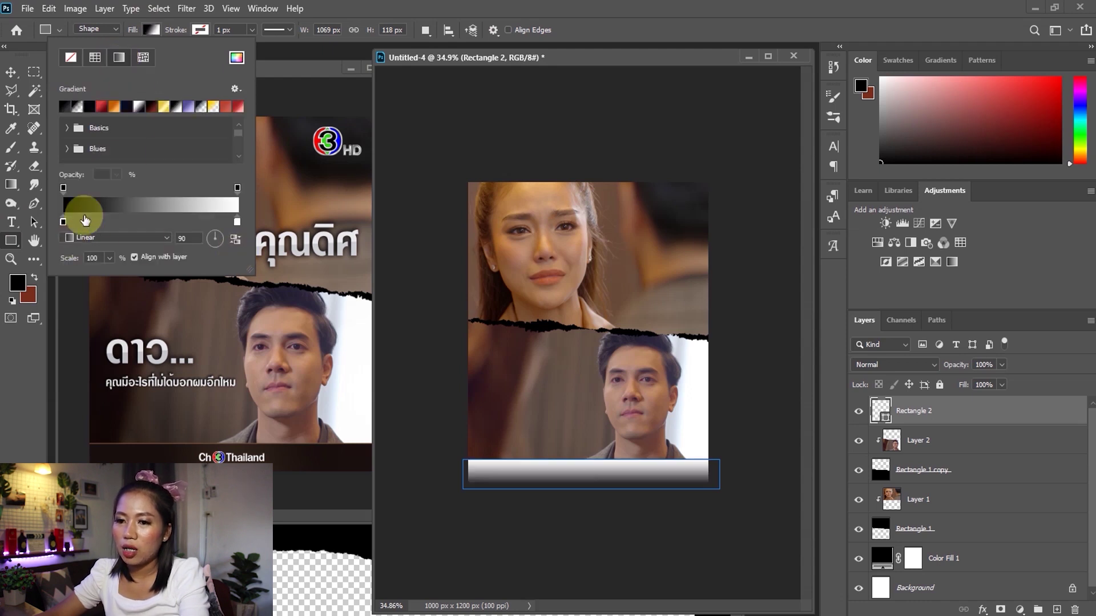
{"action": "double_click", "coordinate": [63, 221]}
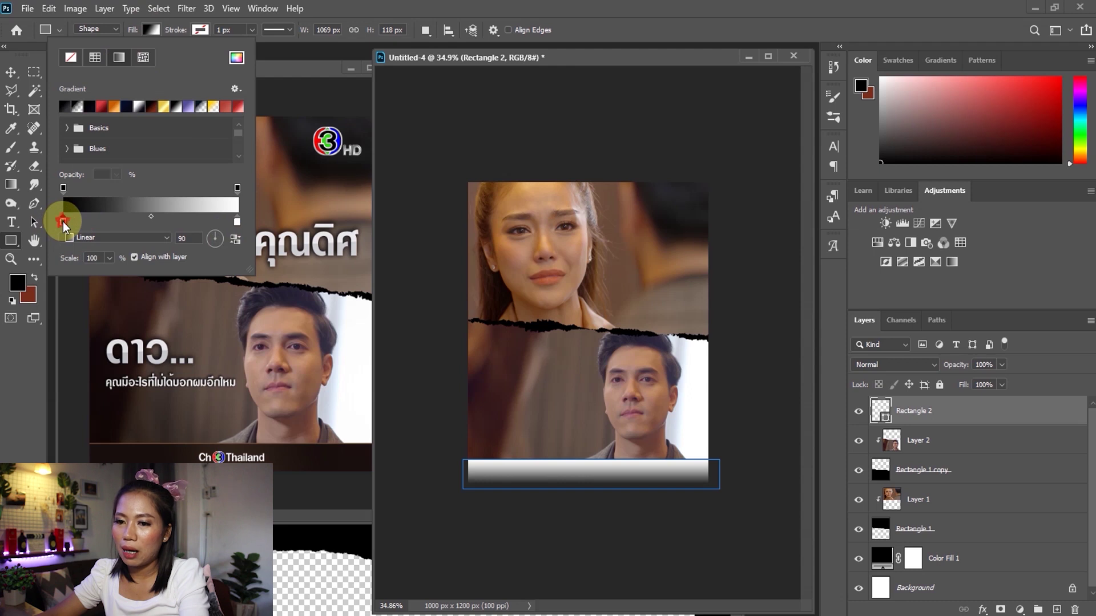
{"action": "left_click", "coordinate": [109, 458]}
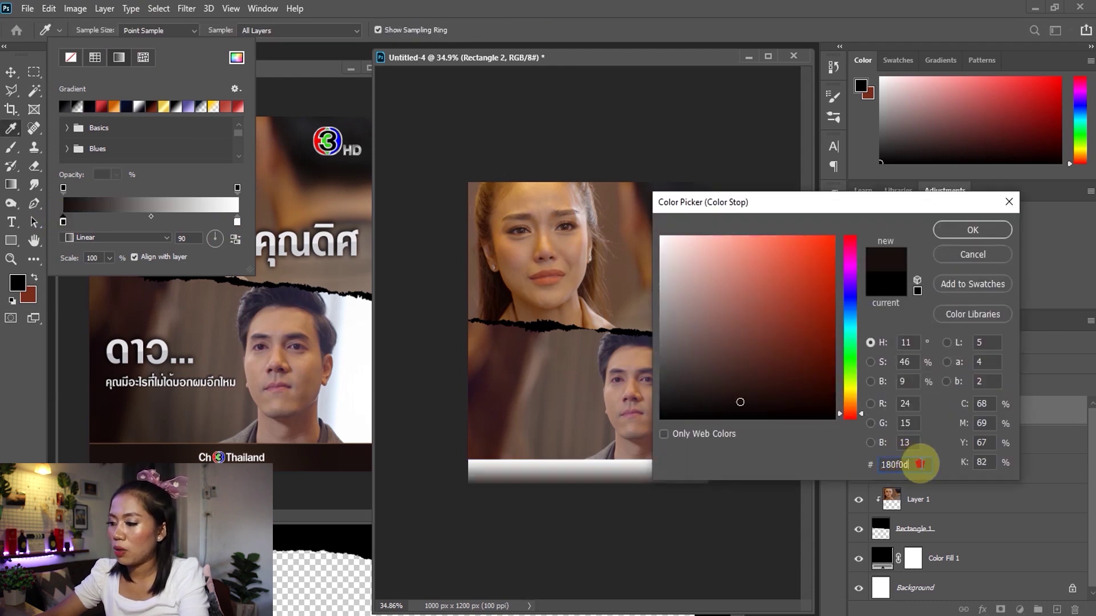
{"action": "left_click_drag", "start_coordinate": [920, 464], "coordinate": [878, 464]}
{"action": "key", "text": "ctrl+c"}
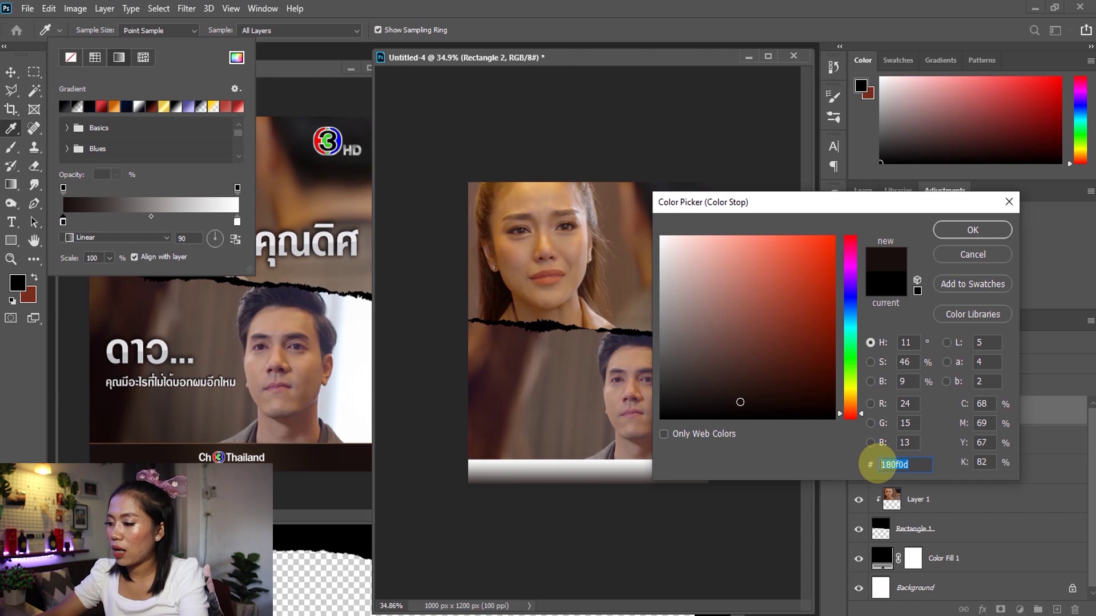
{"action": "left_click", "coordinate": [970, 229]}
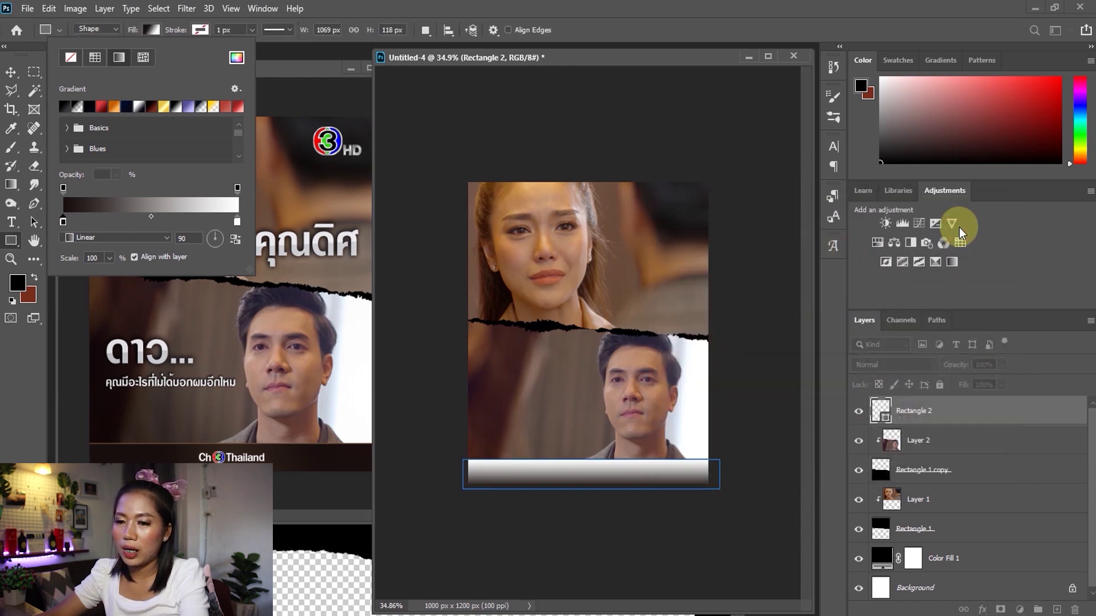
- Set the gradient's other stop to a lighter brown #2f221a sampled from the photo
{"action": "double_click", "coordinate": [237, 222]}
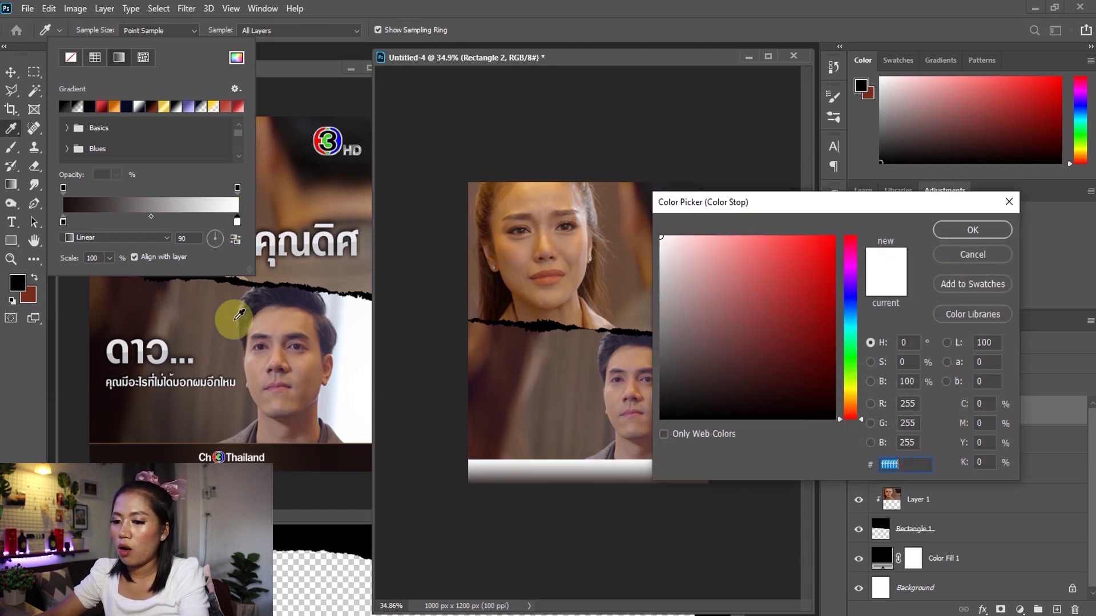
{"action": "left_click", "coordinate": [229, 460]}
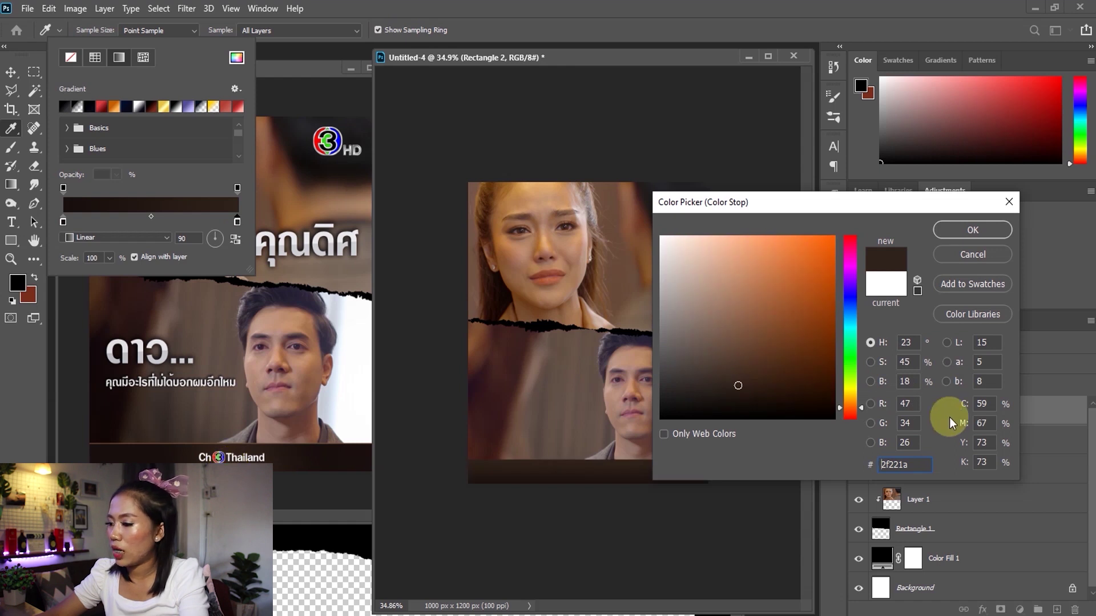
{"action": "double_click", "coordinate": [905, 465]}
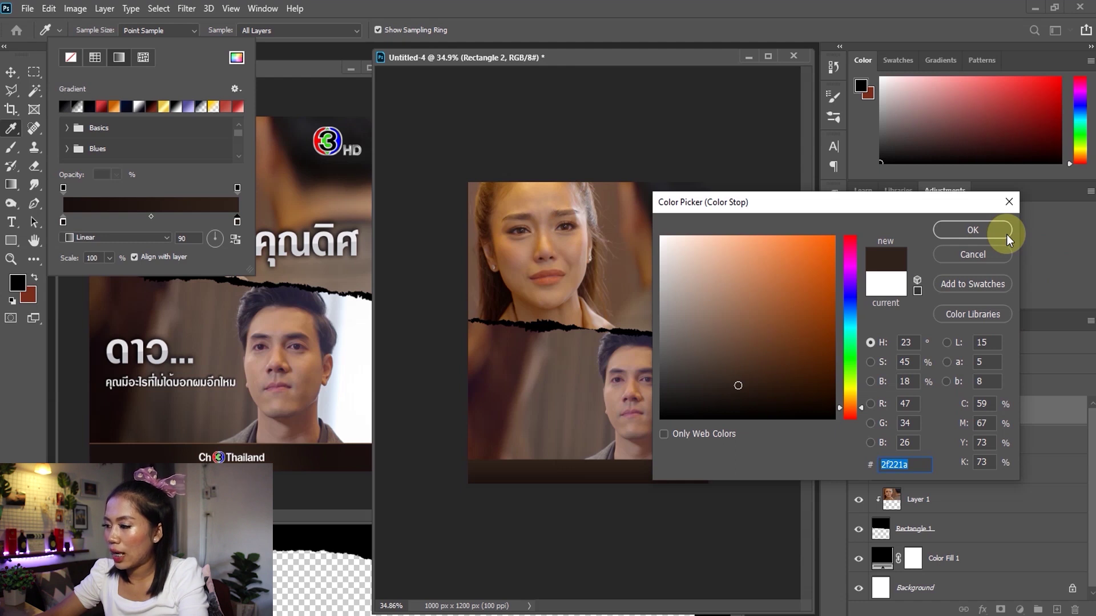
{"action": "left_click", "coordinate": [986, 231]}
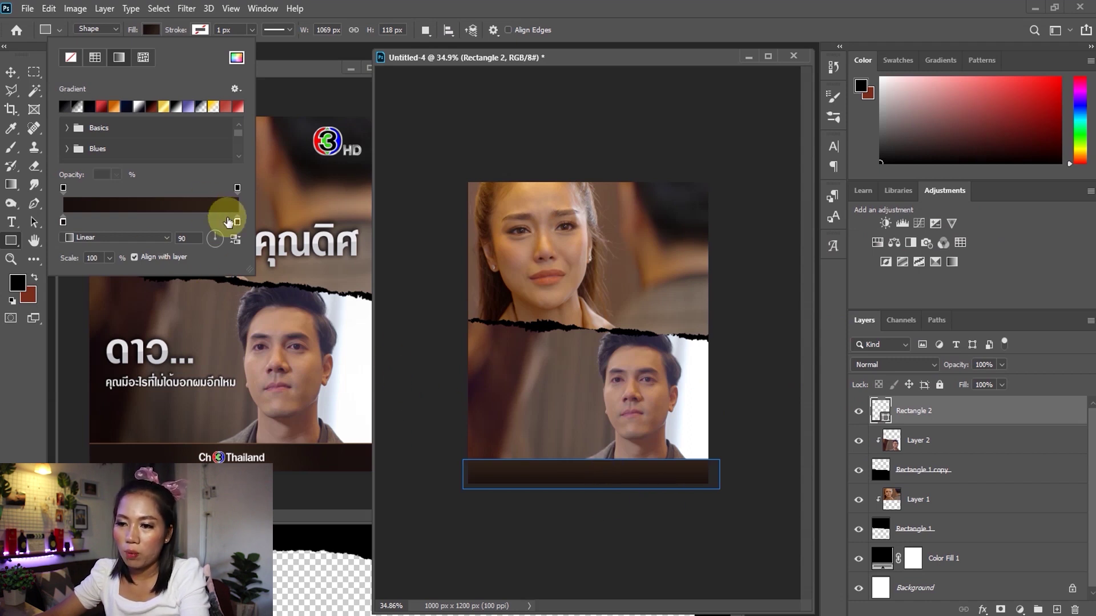
- Rearrange the bar gradient's colour stops, adding and removing a stop near the left end
{"action": "left_click_drag", "start_coordinate": [238, 223], "coordinate": [143, 223]}
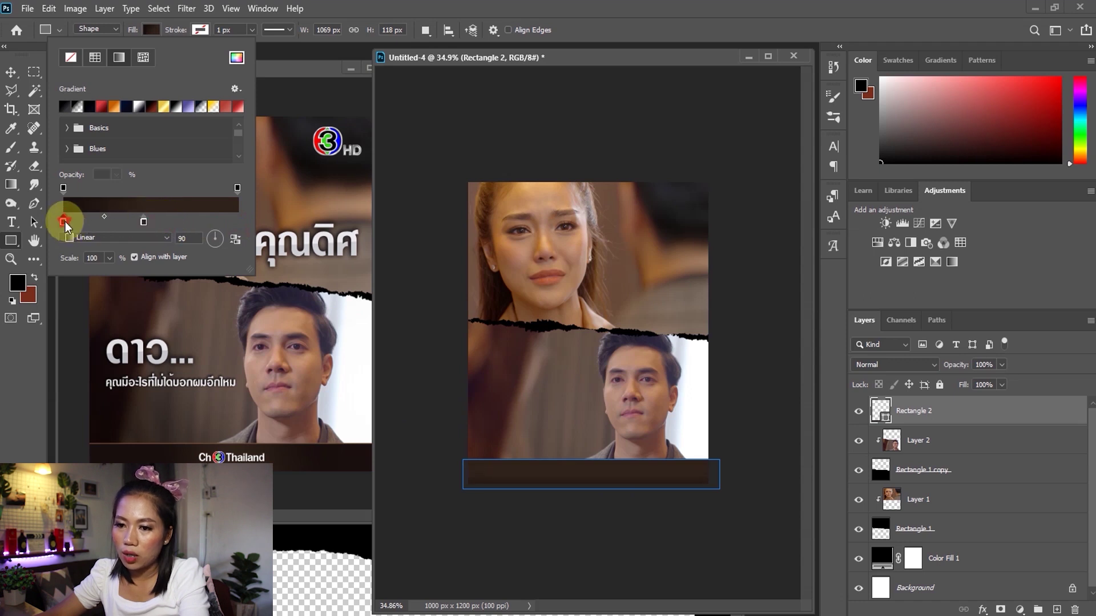
{"action": "left_click", "coordinate": [66, 225]}
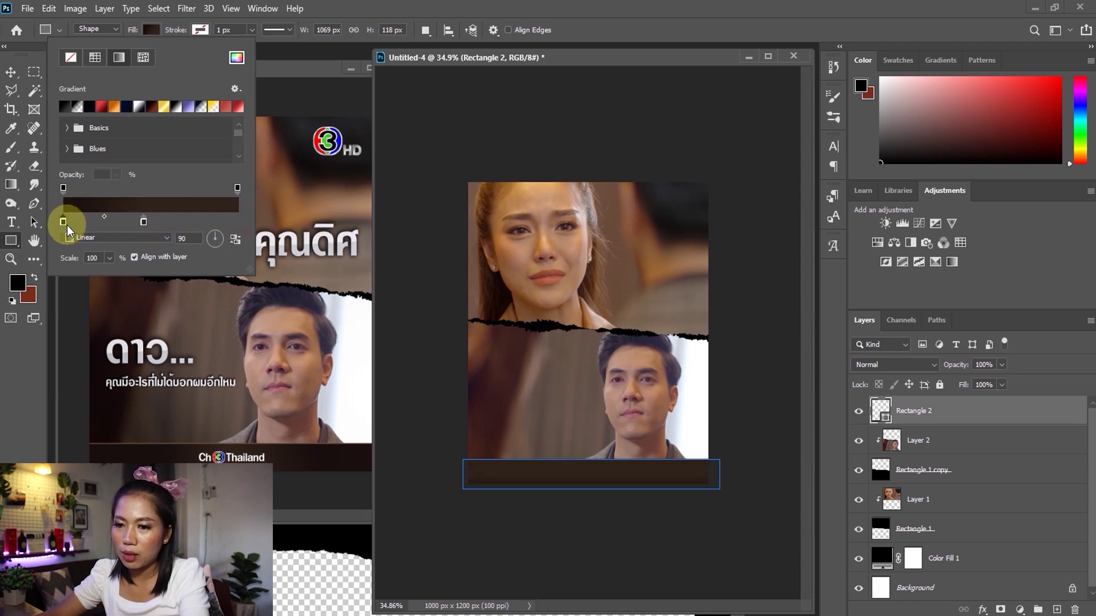
{"action": "left_click", "coordinate": [73, 223]}
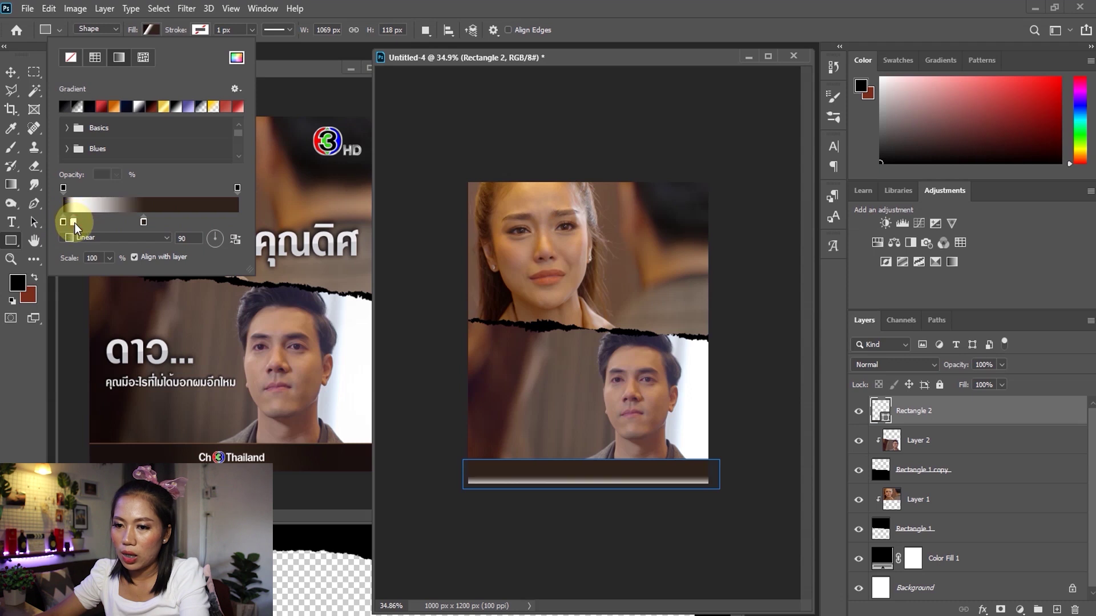
{"action": "mouse_move", "coordinate": [74, 222]}
{"action": "left_mouse_down"}
{"action": "mouse_move", "coordinate": [69, 245]}
{"action": "mouse_move", "coordinate": [229, 223]}
{"action": "left_mouse_up"}
{"action": "left_click", "coordinate": [67, 224]}
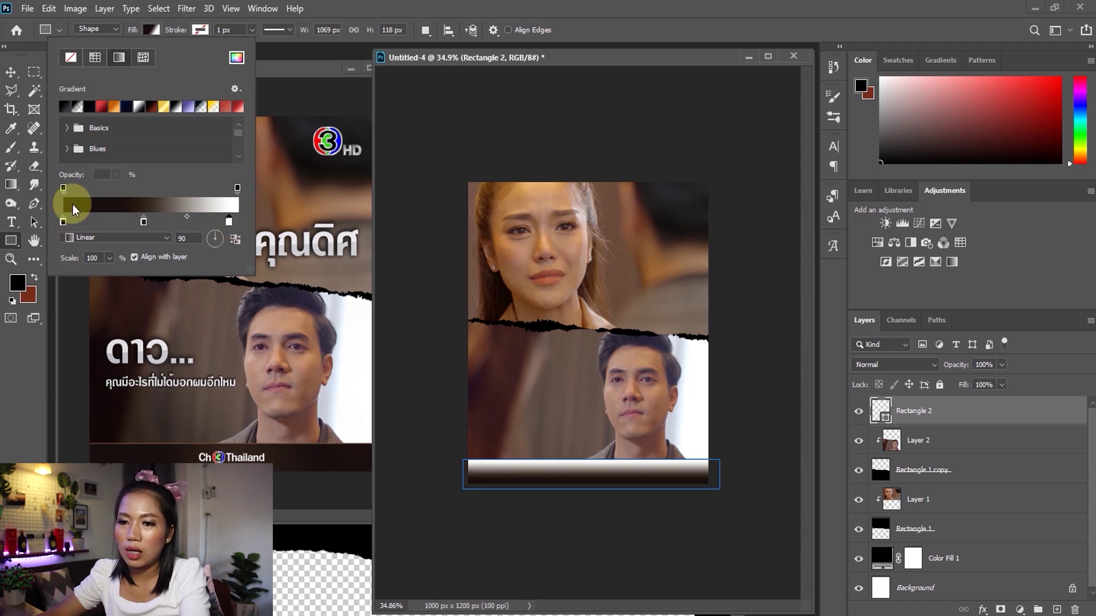
- Set both gradient stops to #180f0d and the gradient angle to 176°
{"action": "double_click", "coordinate": [63, 222]}
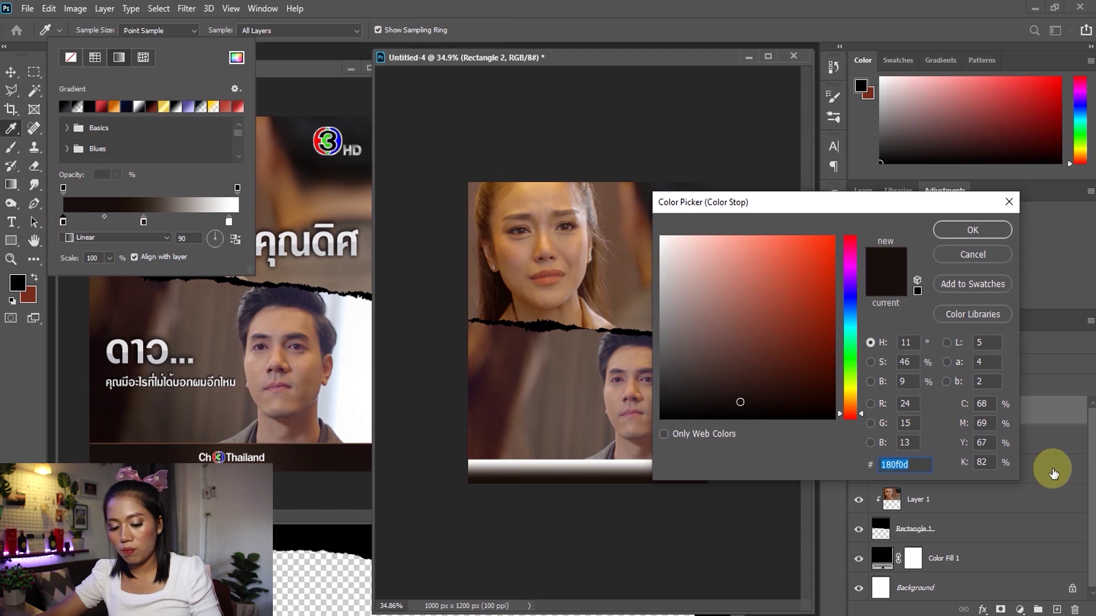
{"action": "left_click", "coordinate": [913, 463]}
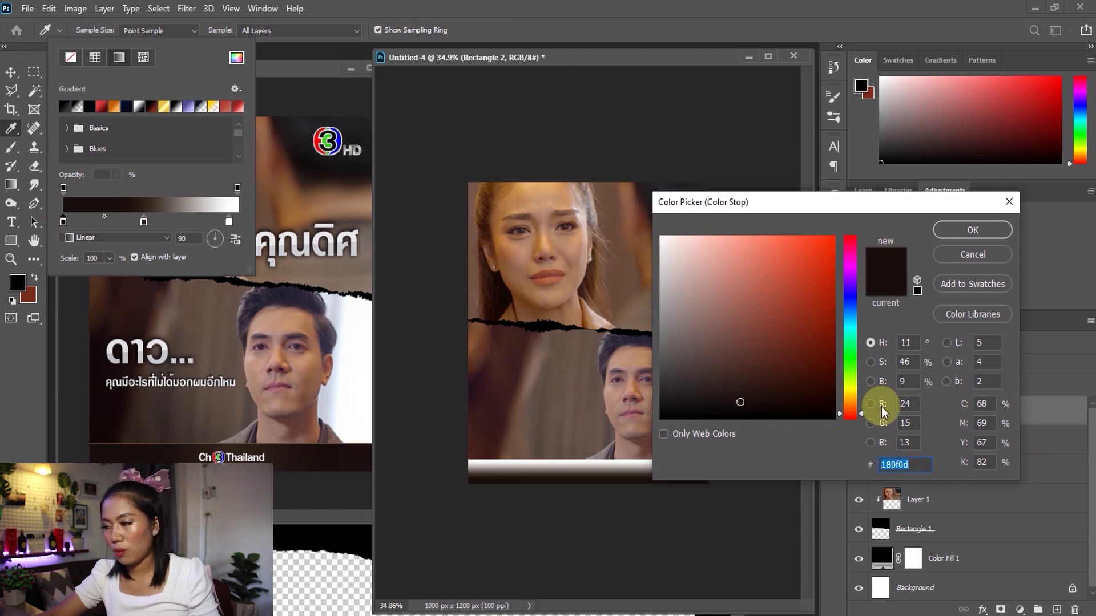
{"action": "left_click", "coordinate": [970, 230]}
{"action": "left_click", "coordinate": [229, 223]}
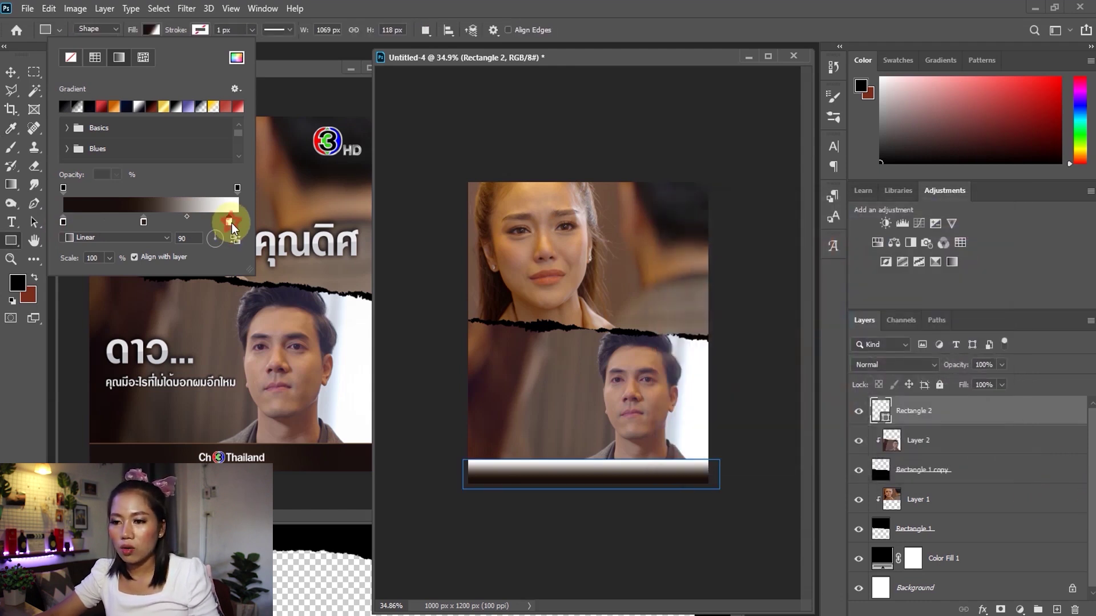
{"action": "double_click", "coordinate": [230, 222]}
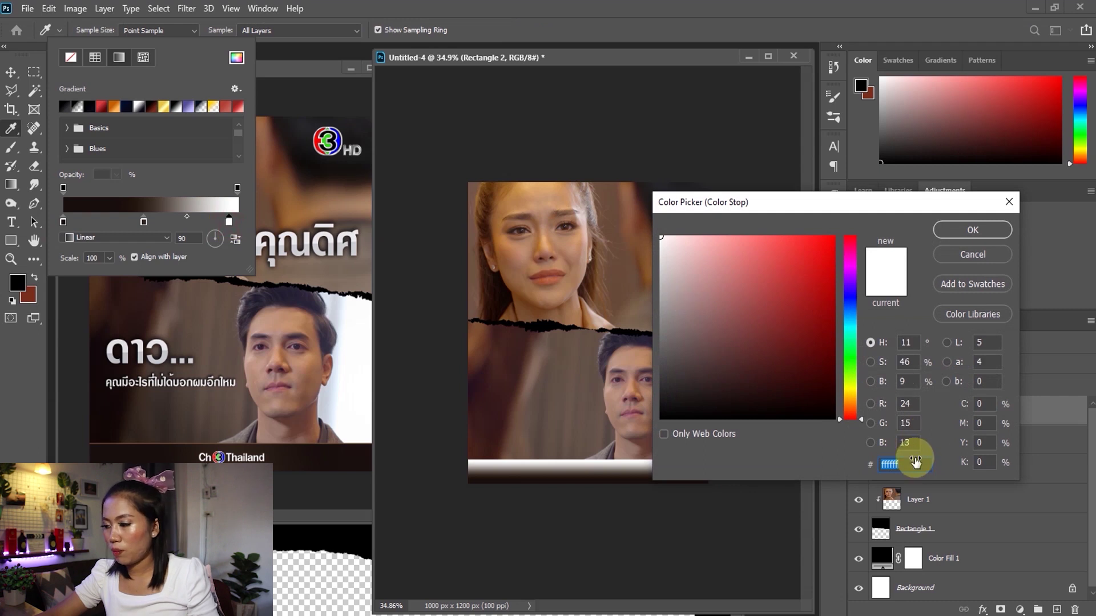
{"action": "key", "text": "ctrl+v"}
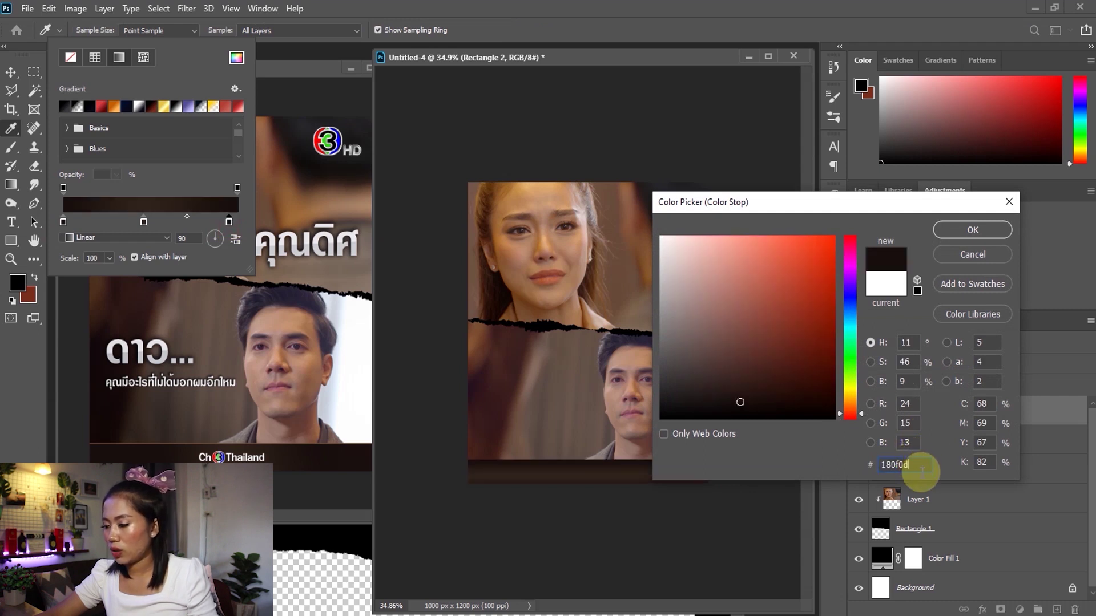
{"action": "left_click", "coordinate": [921, 467]}
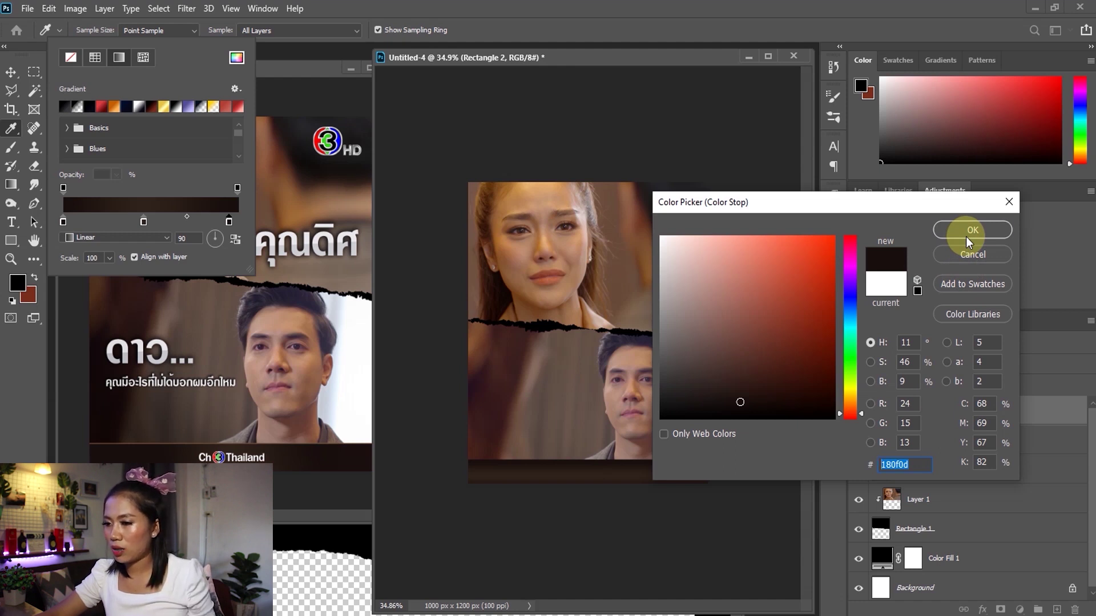
{"action": "left_click", "coordinate": [970, 230]}
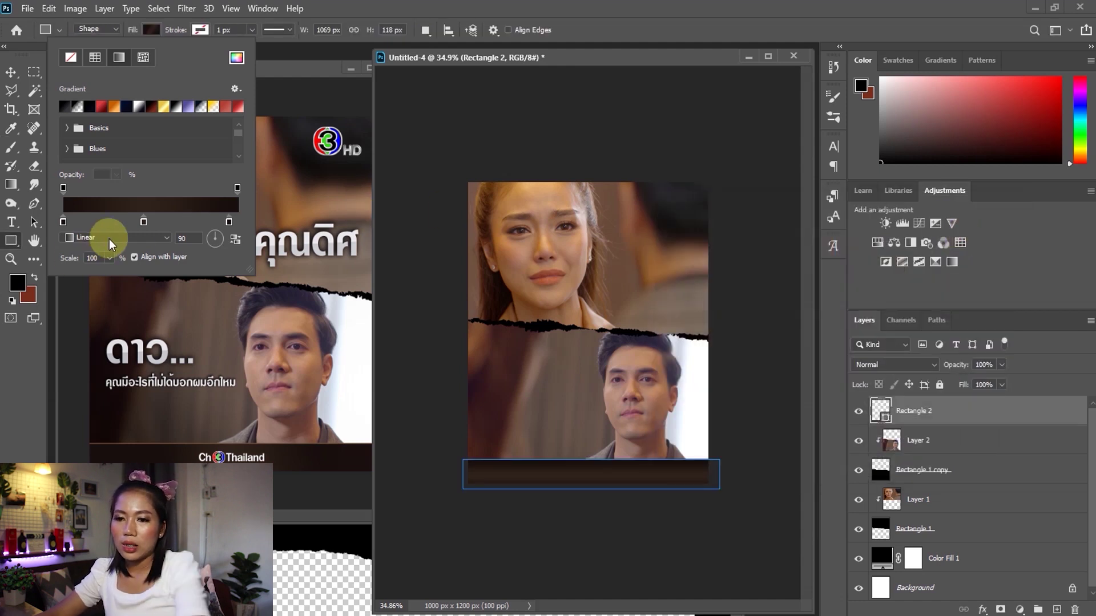
{"action": "left_click", "coordinate": [210, 238]}
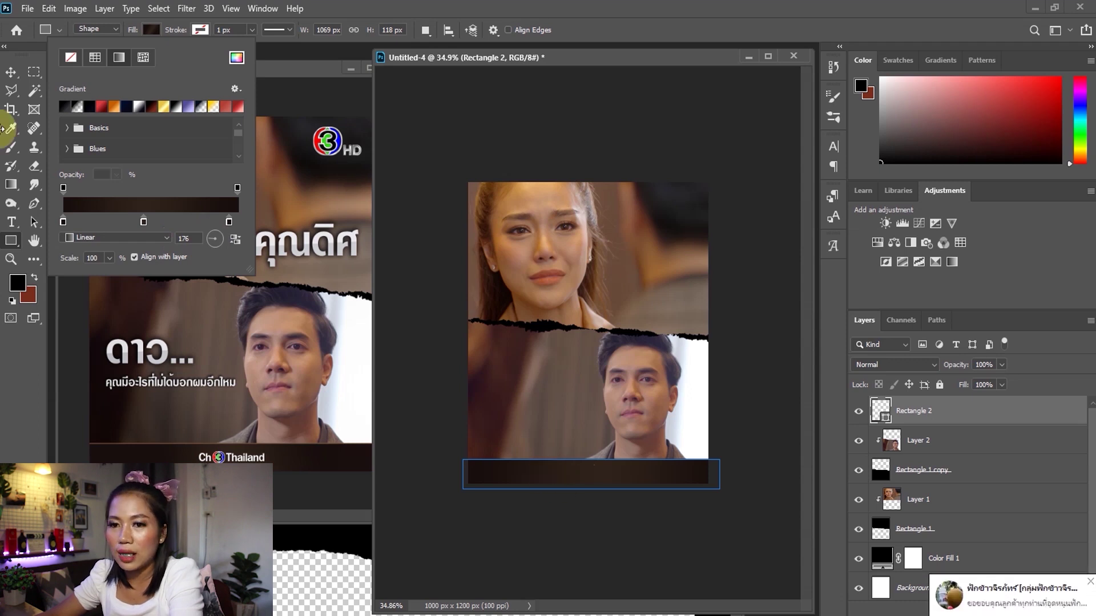
{"action": "left_click", "coordinate": [11, 71]}
- Add a 3 px outside Stroke in brown #725238 to the bottom bar, Rectangle 2
{"action": "left_click", "coordinate": [686, 517]}
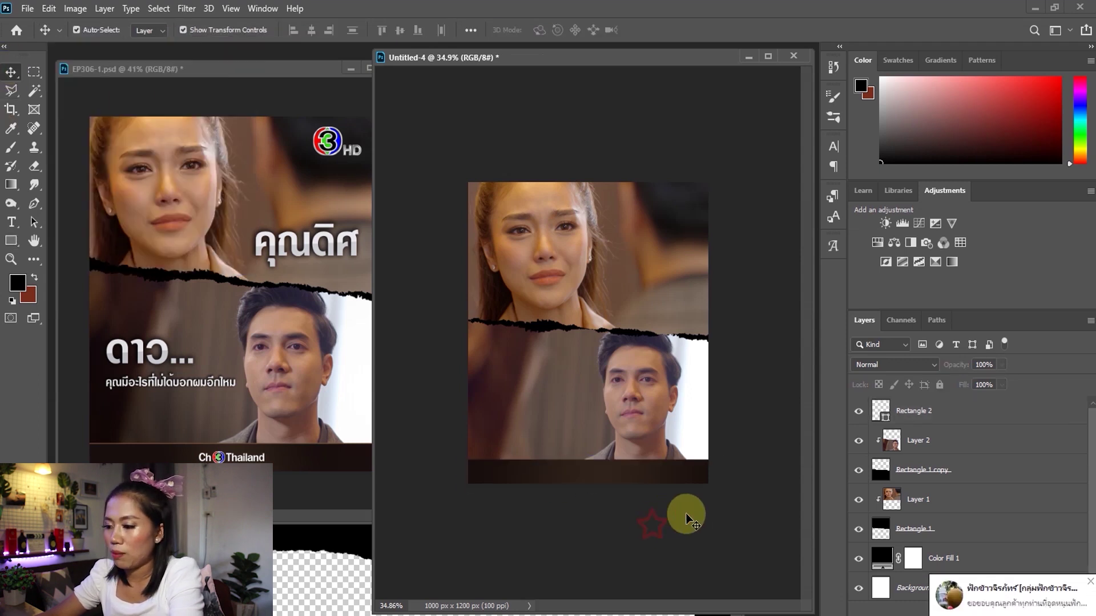
{"action": "left_click", "coordinate": [677, 475]}
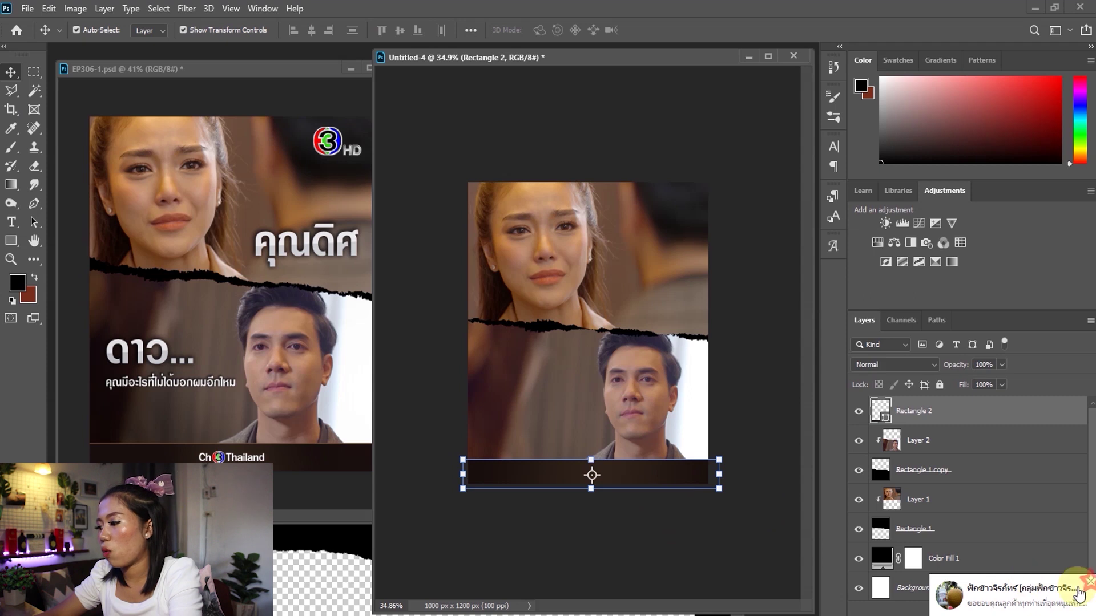
{"action": "left_click", "coordinate": [755, 245]}
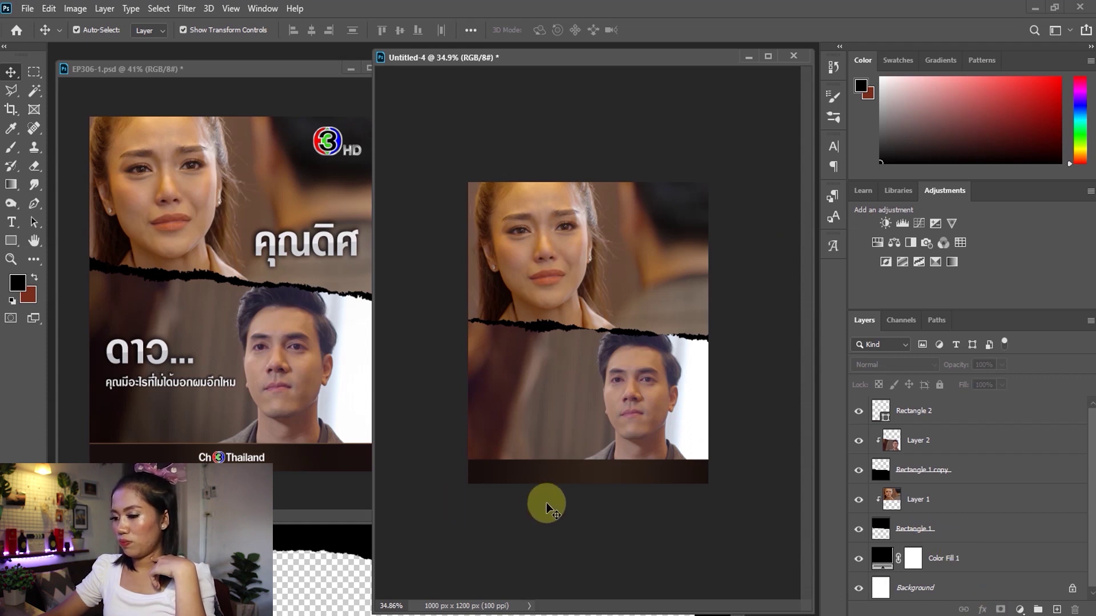
{"action": "left_click", "coordinate": [540, 477]}
{"action": "left_click", "coordinate": [980, 609]}
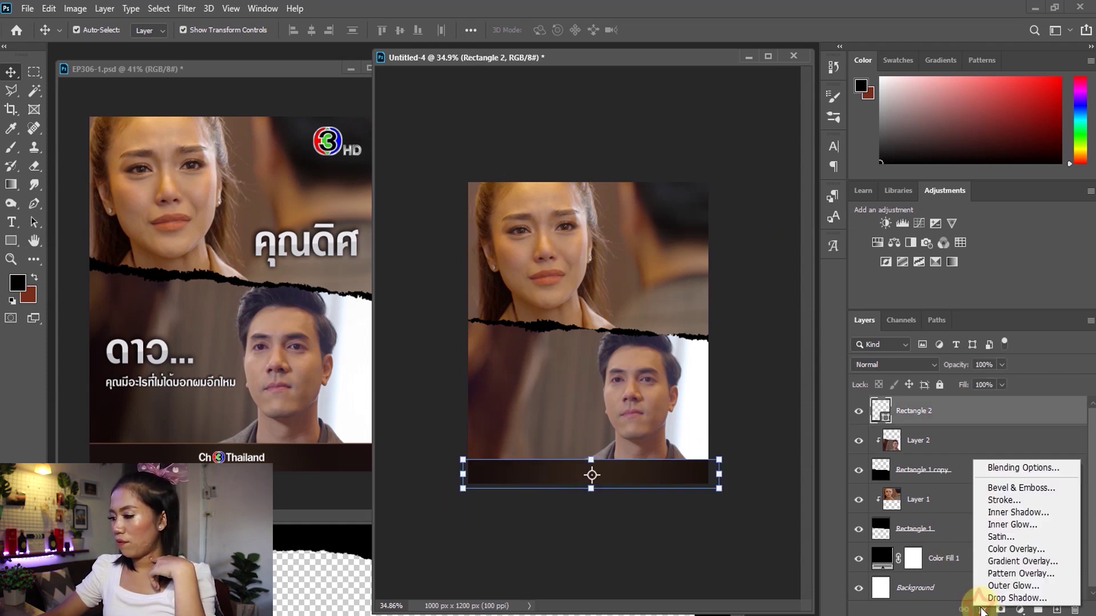
{"action": "left_click", "coordinate": [970, 459]}
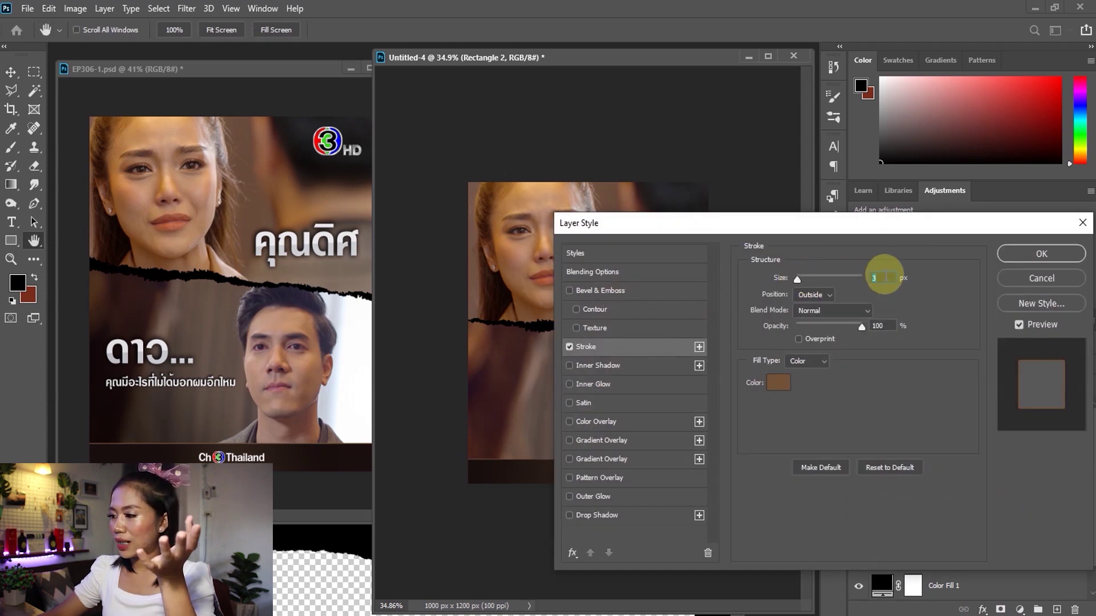
{"action": "left_click", "coordinate": [770, 384]}
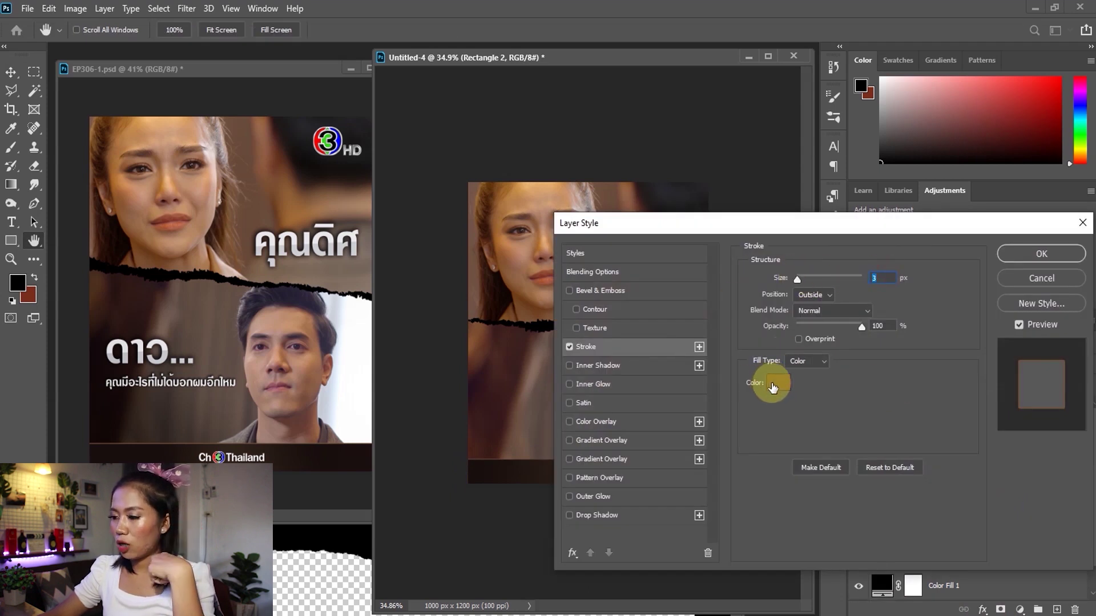
{"action": "left_click", "coordinate": [929, 464]}
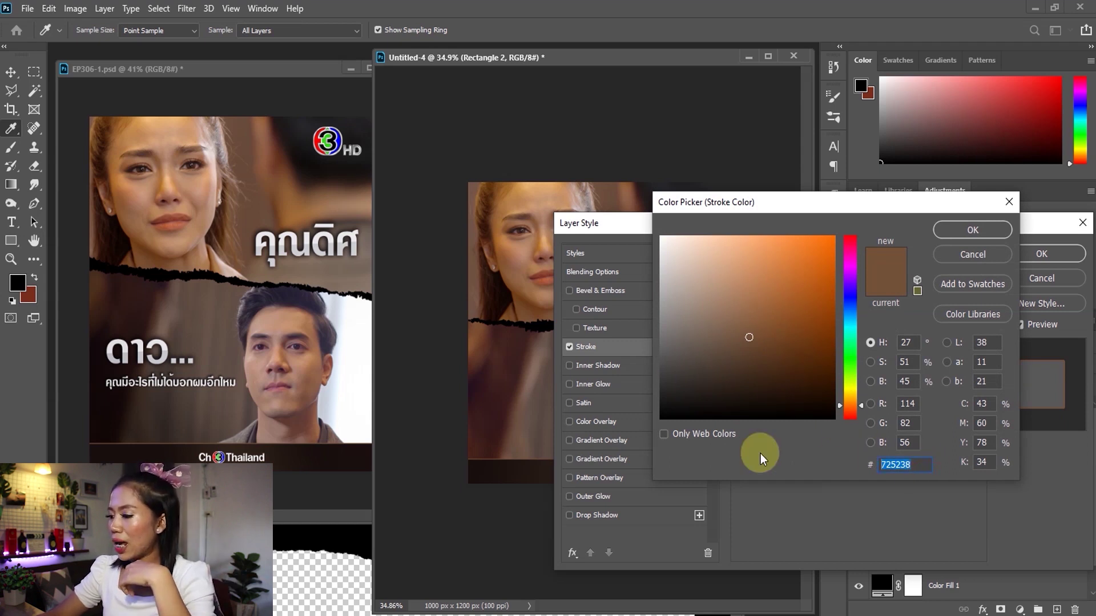
{"action": "left_click", "coordinate": [971, 229]}
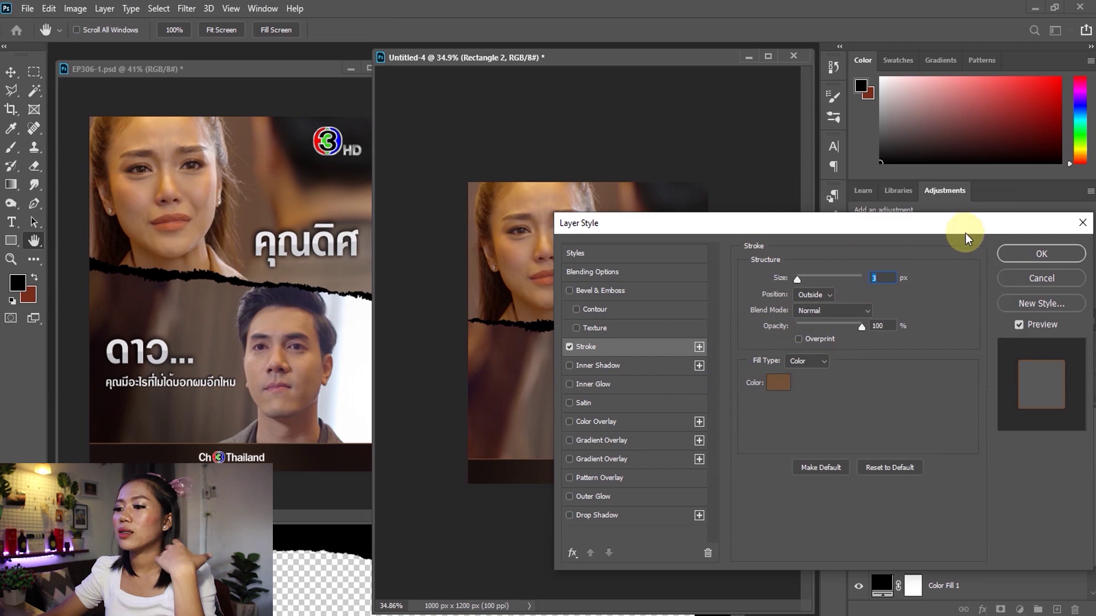
{"action": "left_click", "coordinate": [1026, 251]}
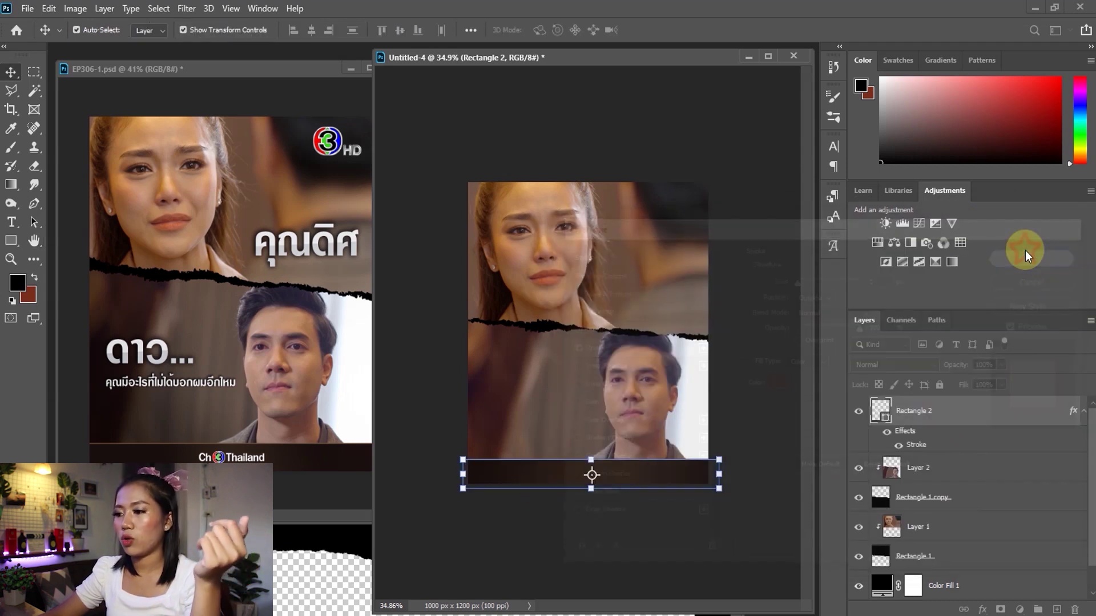
- Bring the Ch.3 HD logo from EP306-1.psd into the poster's top-right corner at 12.24%
{"action": "left_click", "coordinate": [343, 141]}
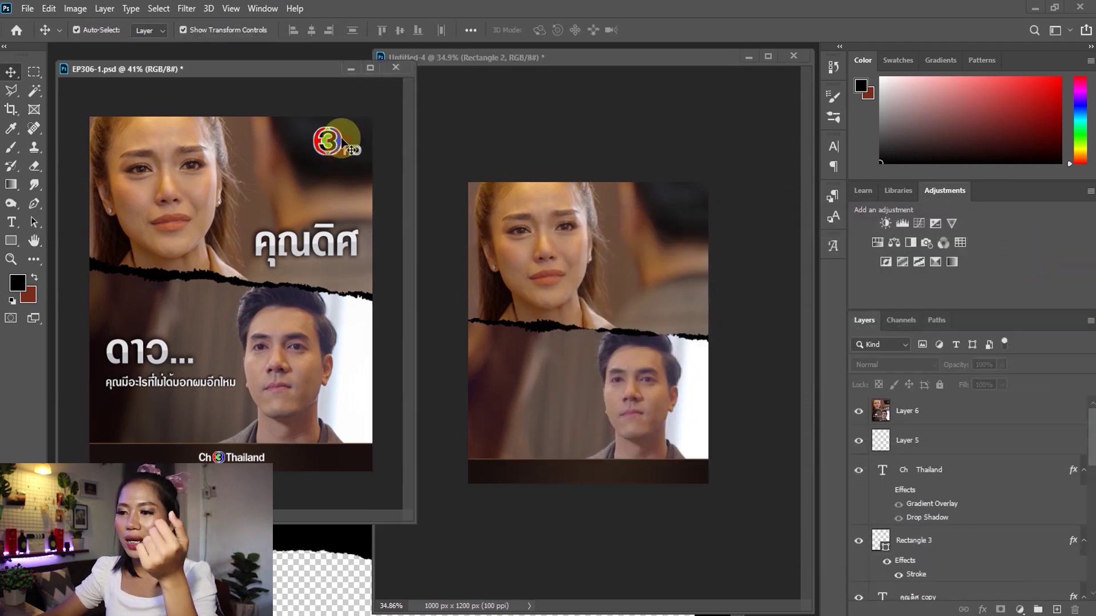
{"action": "left_click", "coordinate": [852, 421]}
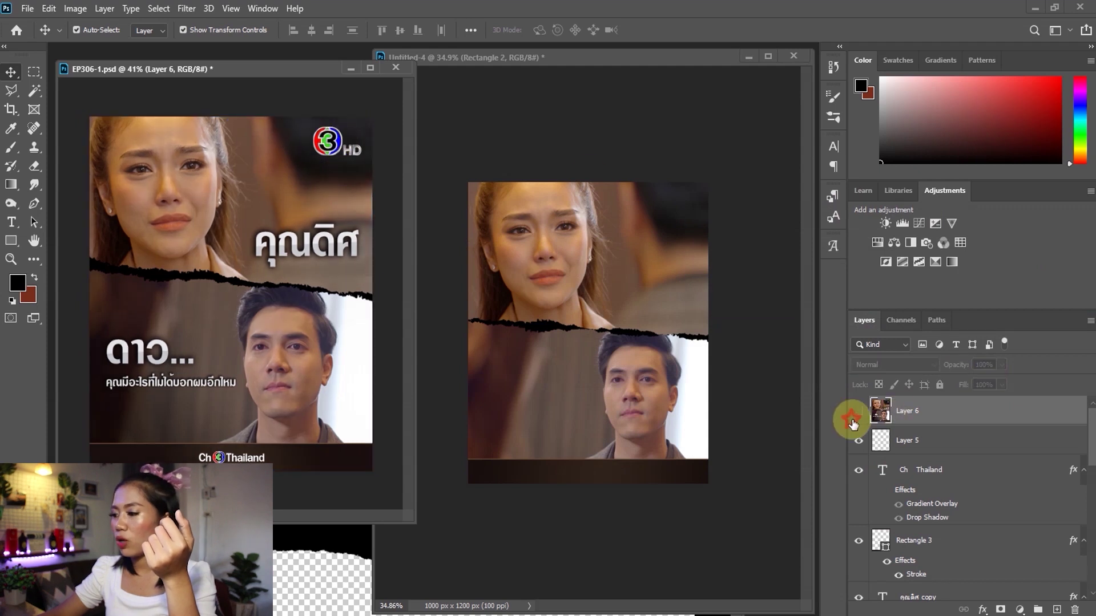
{"action": "left_click", "coordinate": [342, 145]}
{"action": "mouse_move", "coordinate": [930, 586]}
{"action": "left_mouse_down"}
{"action": "mouse_move", "coordinate": [662, 284]}
{"action": "mouse_move", "coordinate": [669, 220]}
{"action": "left_mouse_up"}
{"action": "key", "text": "ctrl+t"}
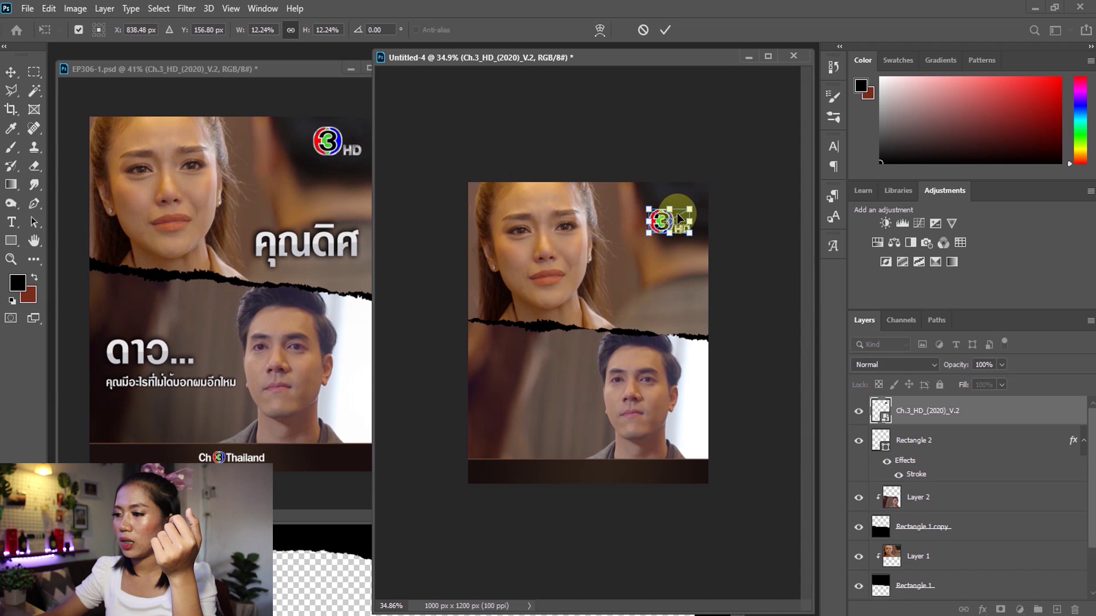
{"action": "left_click_drag", "start_coordinate": [680, 218], "coordinate": [686, 202]}
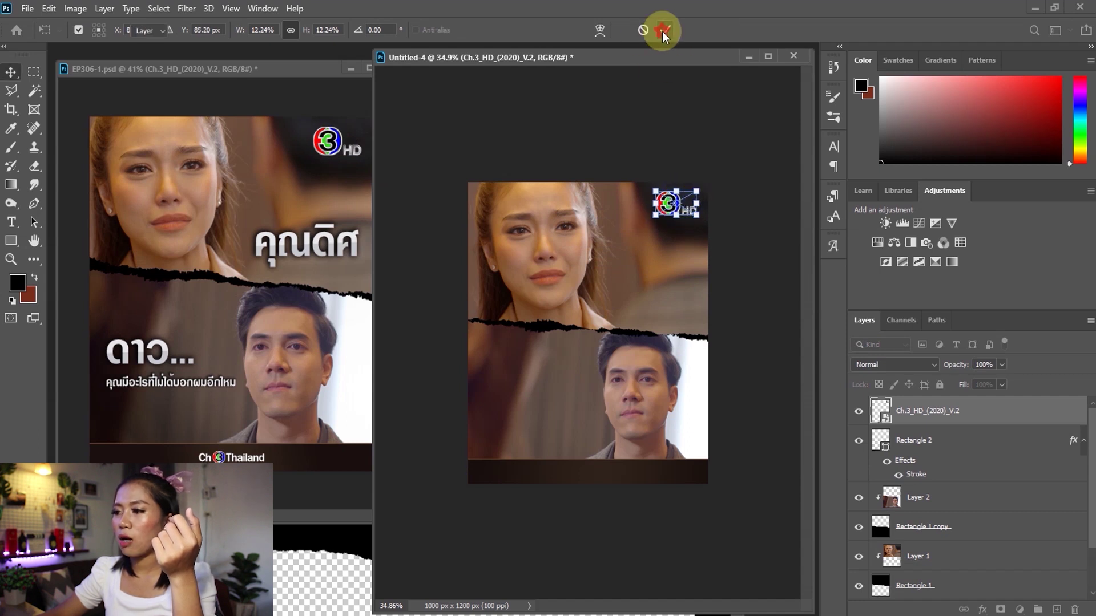
{"action": "left_click", "coordinate": [662, 32]}
{"action": "left_click", "coordinate": [724, 203]}
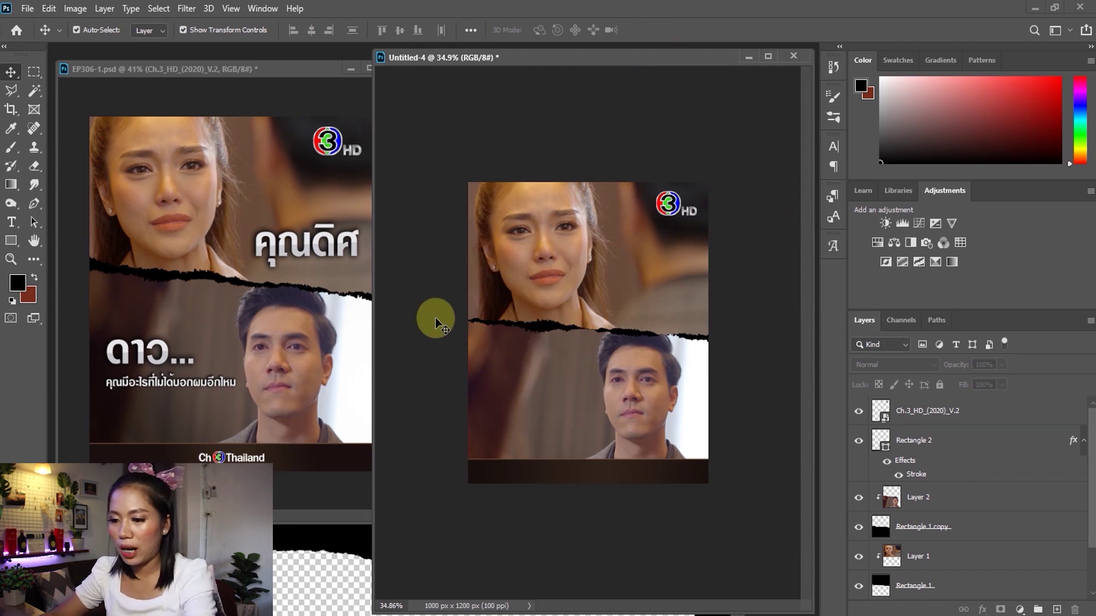
{"action": "left_click", "coordinate": [246, 455]}
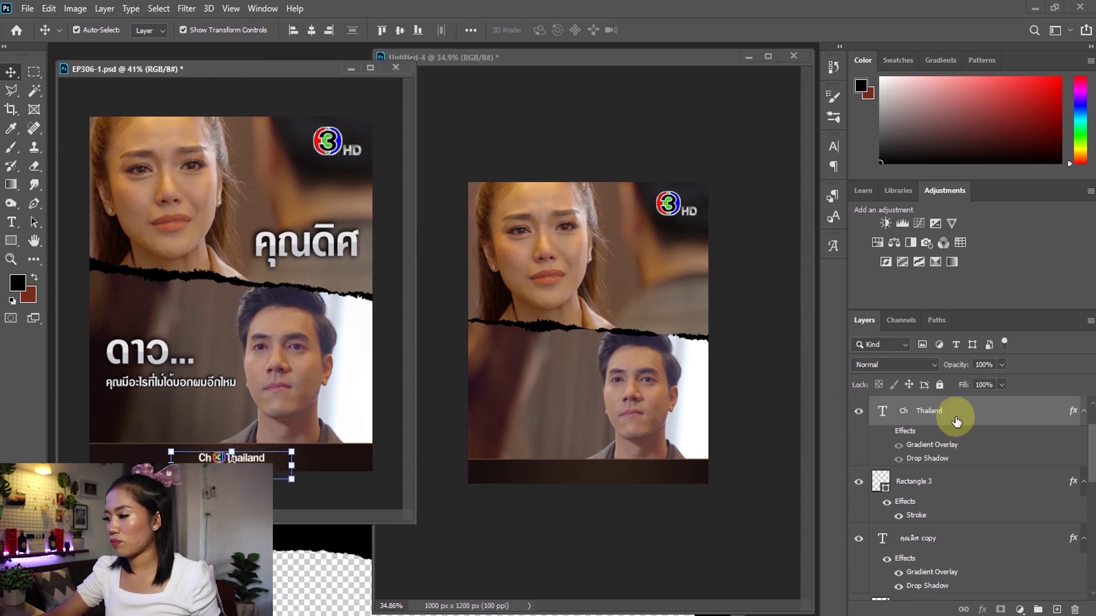
- Centre the Ch3 Thailand logo on the bottom bar as Layer 3 and add an empty Layer 4
{"action": "left_click_drag", "start_coordinate": [957, 424], "coordinate": [591, 426]}
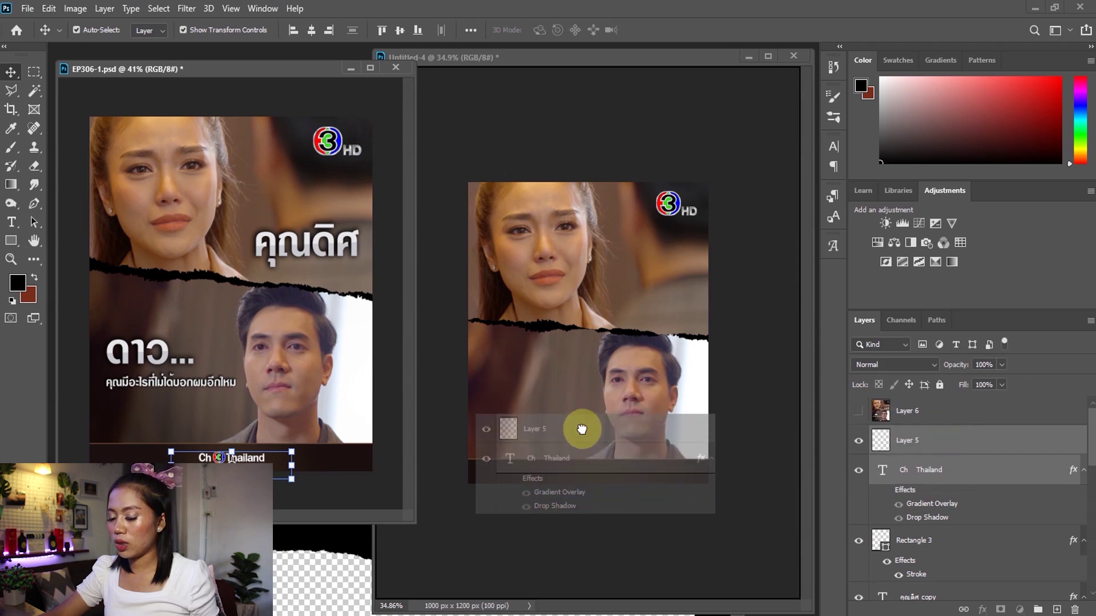
{"action": "left_click_drag", "start_coordinate": [588, 422], "coordinate": [609, 471]}
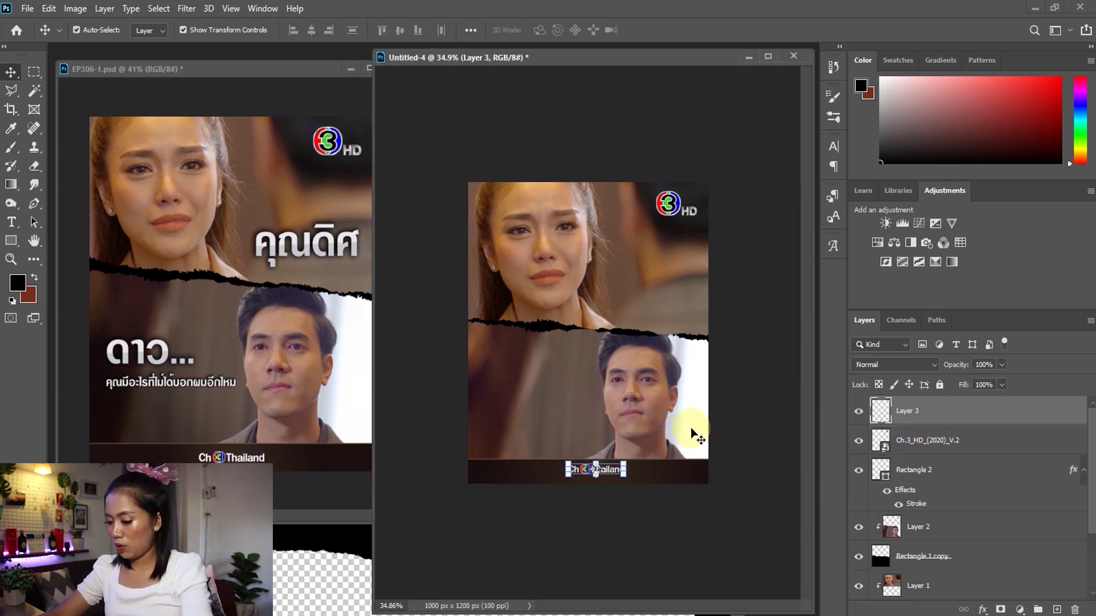
{"action": "key", "text": "Left"}
{"action": "key", "text": "Left"}
{"action": "key", "text": "Left"}
{"action": "key", "text": "Up"}
{"action": "key", "text": "Up"}
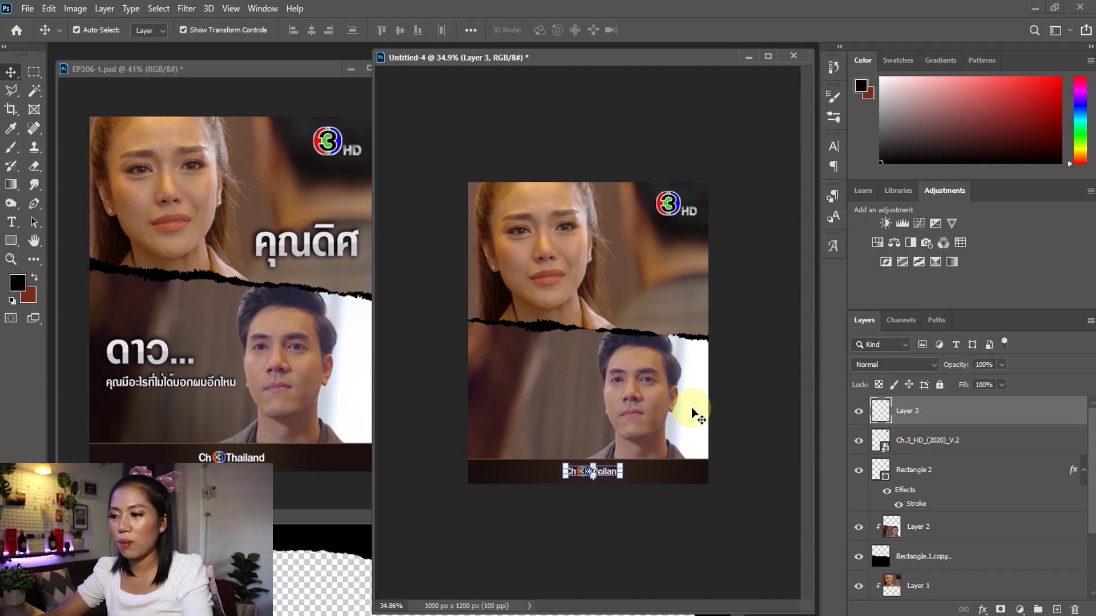
{"action": "left_click", "coordinate": [772, 361]}
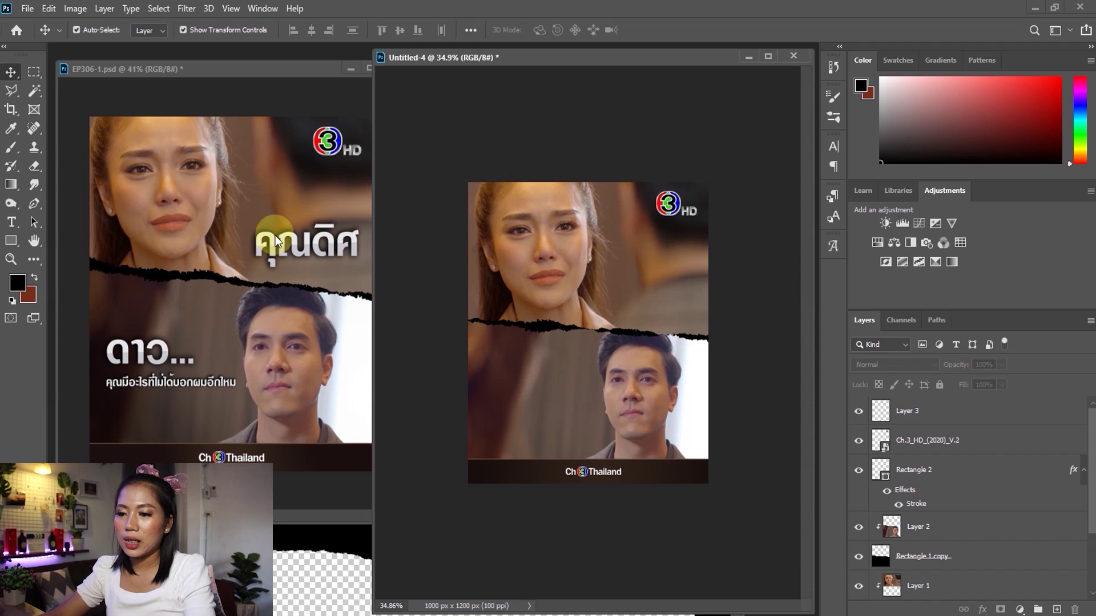
{"action": "left_click", "coordinate": [979, 414]}
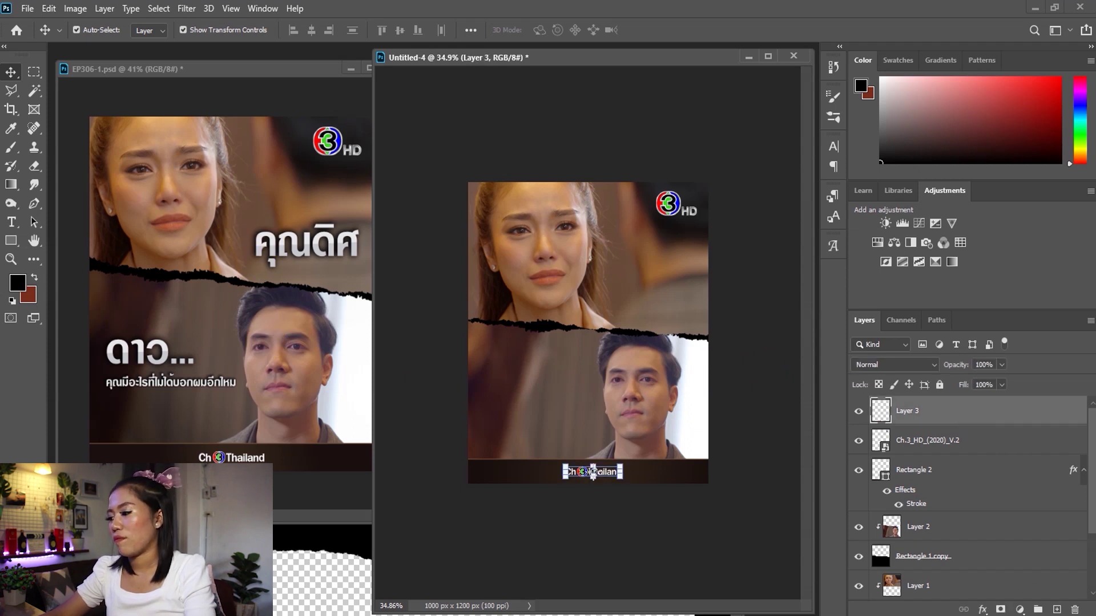
{"action": "left_click", "coordinate": [1054, 610]}
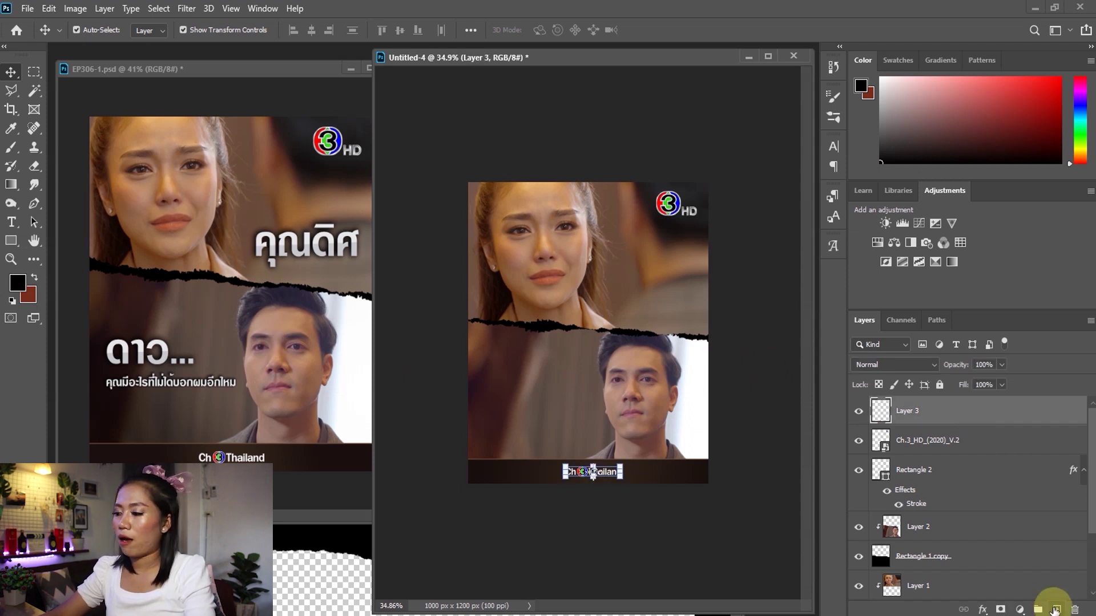
{"action": "left_click", "coordinate": [394, 322]}
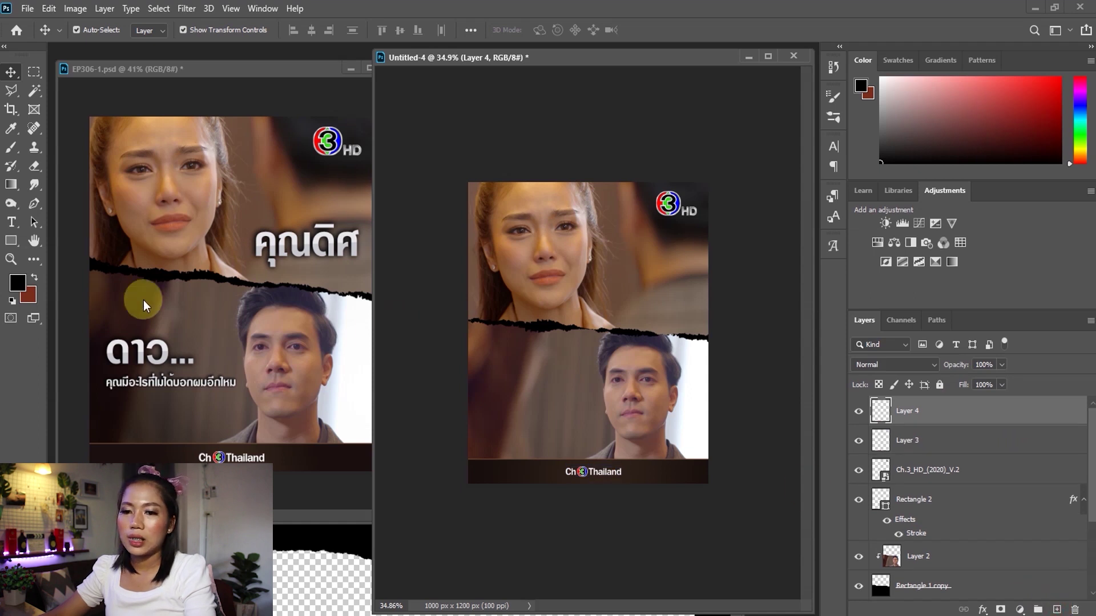
- Enlarge the white คุณดิศ title to 146.71 pt and move it right, just above the tear
{"action": "left_click", "coordinate": [13, 222]}
{"action": "left_click_drag", "start_coordinate": [502, 353], "coordinate": [618, 416]}
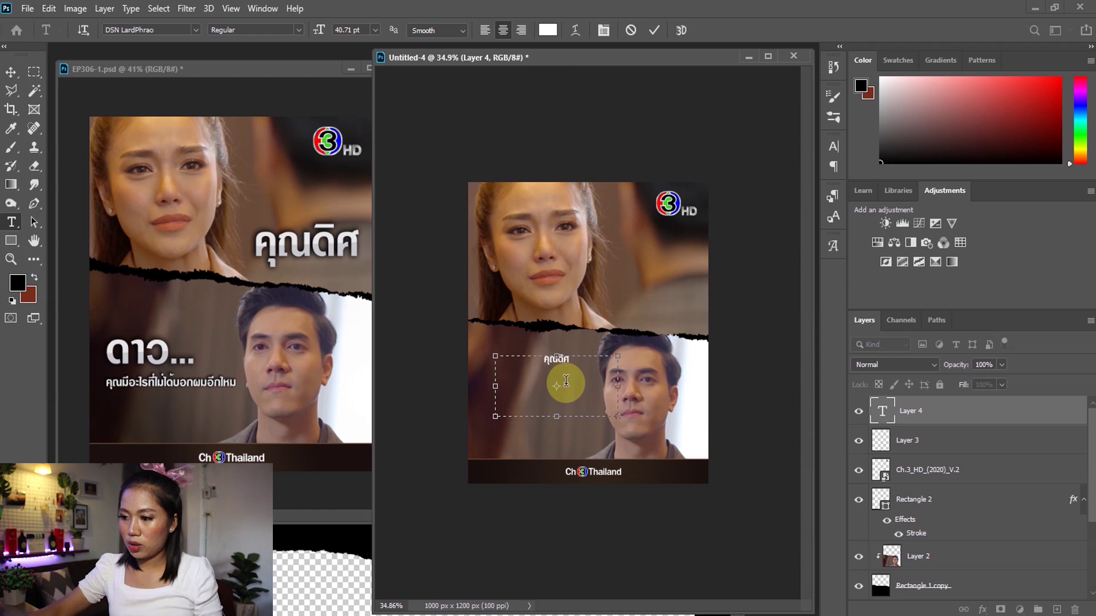
{"action": "key", "text": "ctrl+a"}
{"action": "left_click_drag", "start_coordinate": [320, 31], "coordinate": [391, 24]}
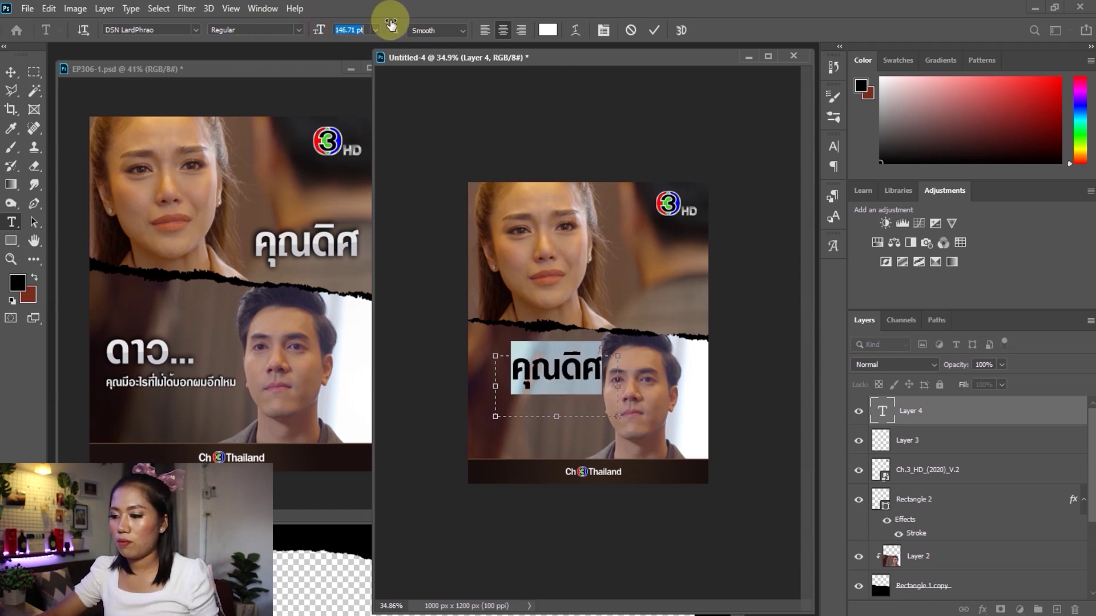
{"action": "left_click", "coordinate": [11, 72]}
{"action": "left_click_drag", "start_coordinate": [600, 345], "coordinate": [663, 300]}
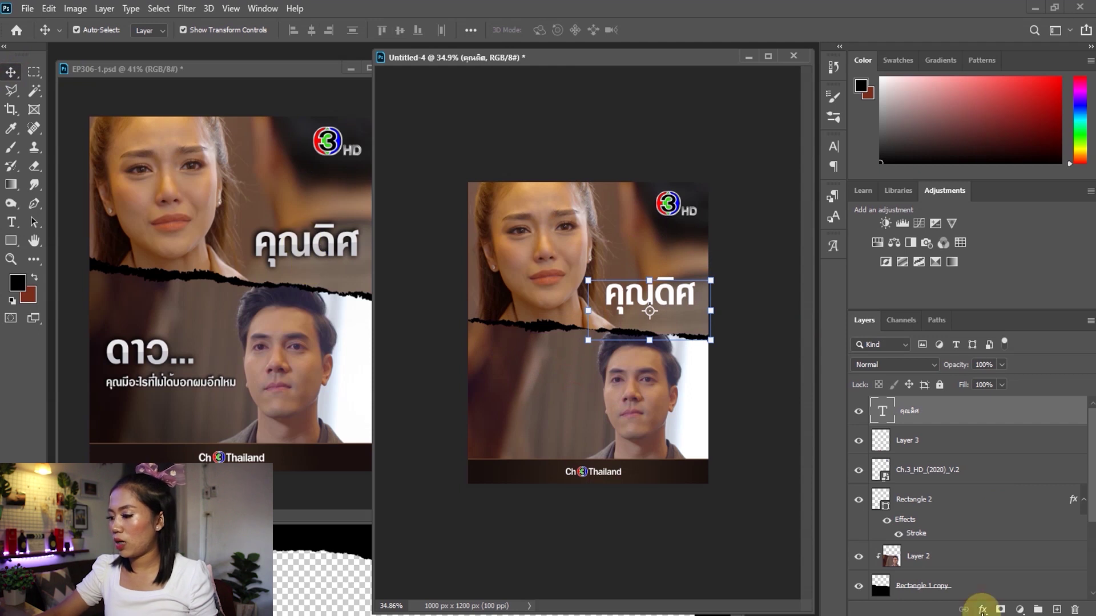
{"action": "left_click", "coordinate": [983, 609]}
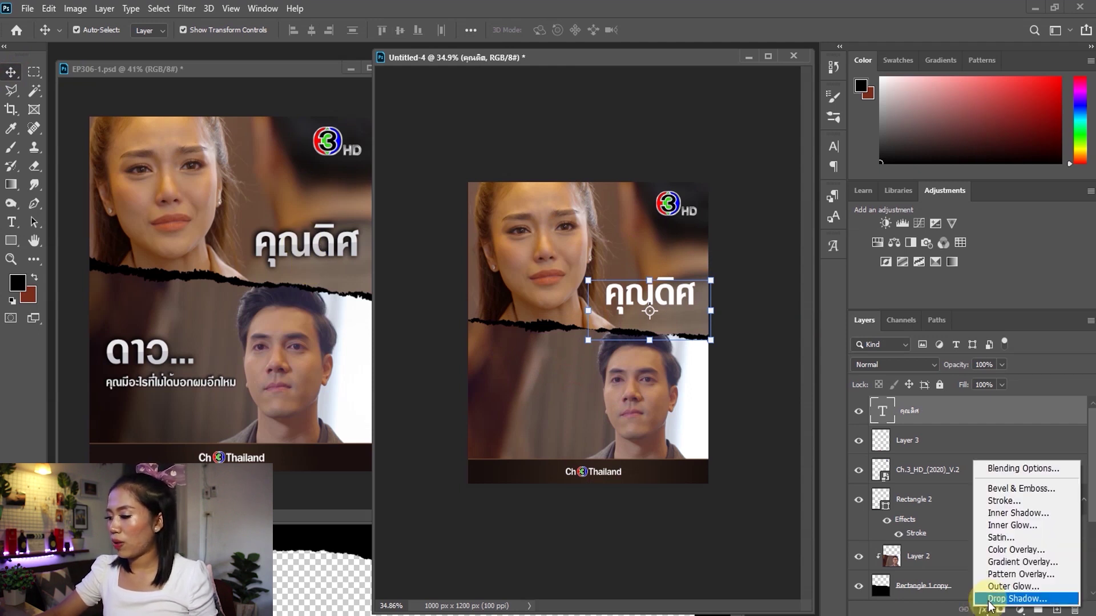
{"action": "left_click", "coordinate": [983, 608]}
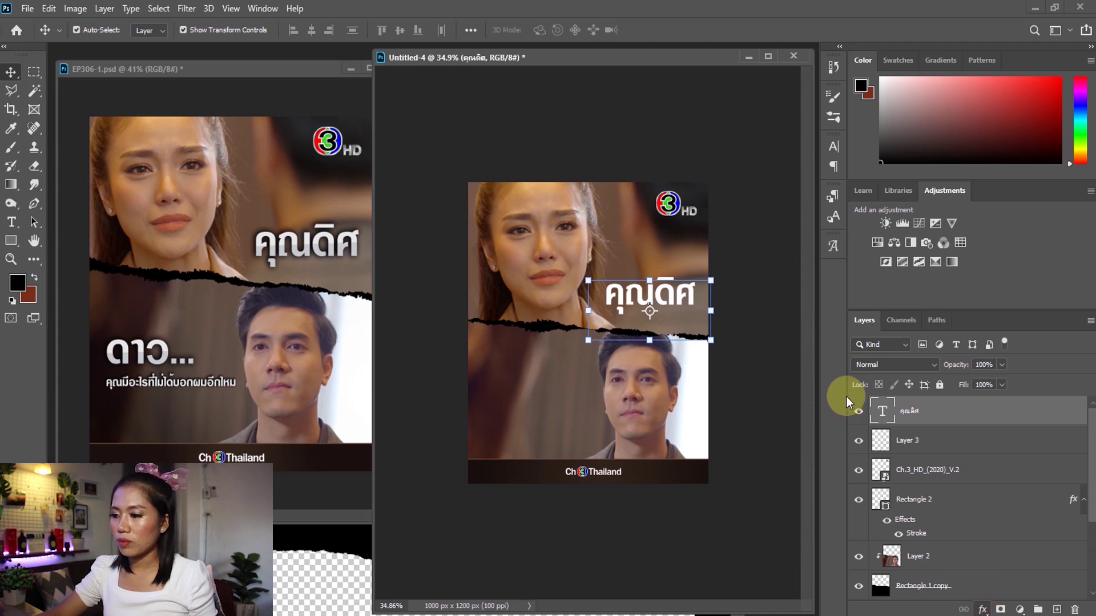
- Set the คุณดิศ title's drop shadow to size 29 px, distance 4 px, spread 9%
{"action": "mouse_move", "coordinate": [631, 224]}
{"action": "left_mouse_down"}
{"action": "mouse_move", "coordinate": [851, 161]}
{"action": "mouse_move", "coordinate": [789, 160]}
{"action": "left_mouse_up"}
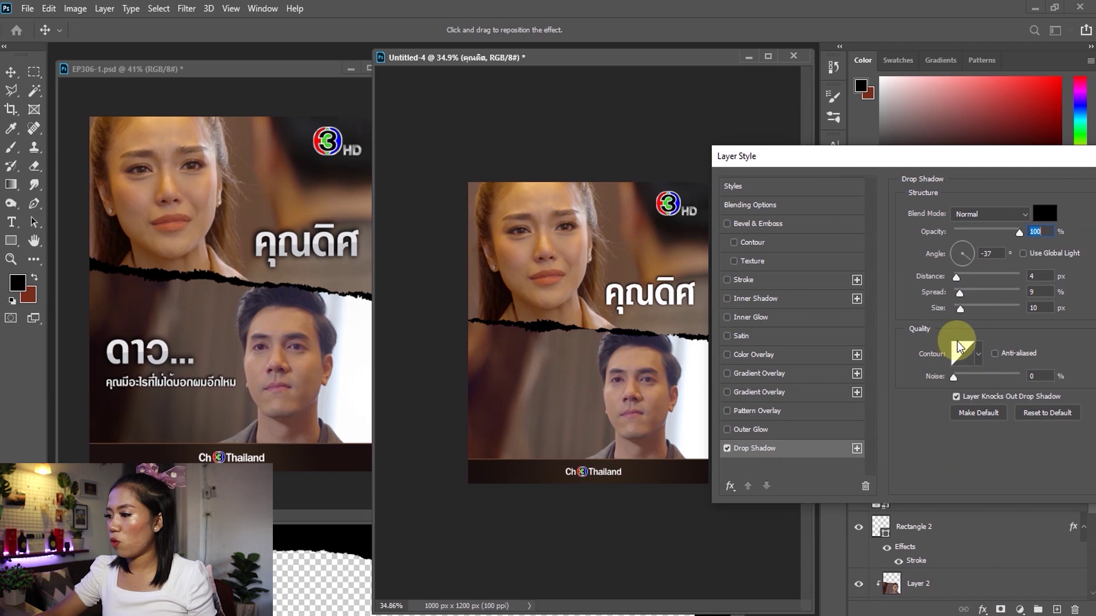
{"action": "left_click_drag", "start_coordinate": [961, 308], "coordinate": [968, 311]}
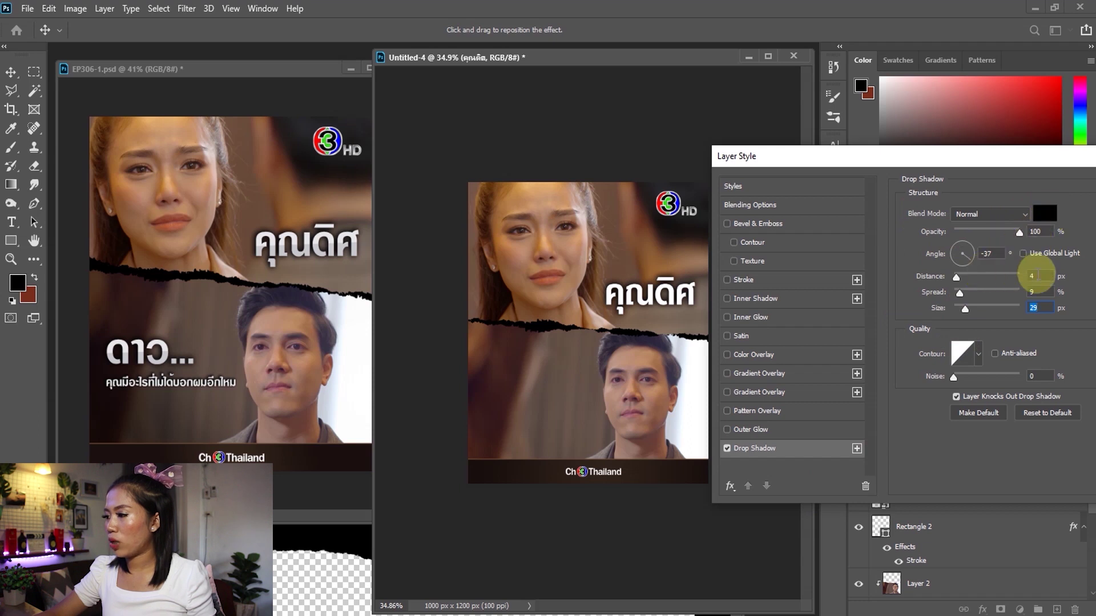
{"action": "left_click", "coordinate": [1039, 276]}
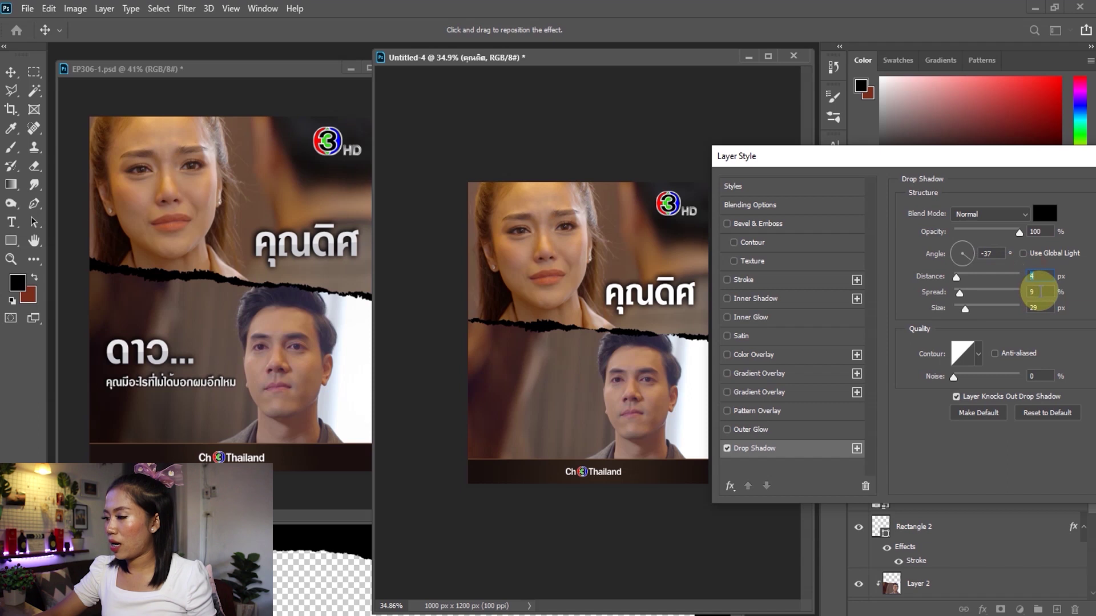
{"action": "left_click", "coordinate": [1044, 308]}
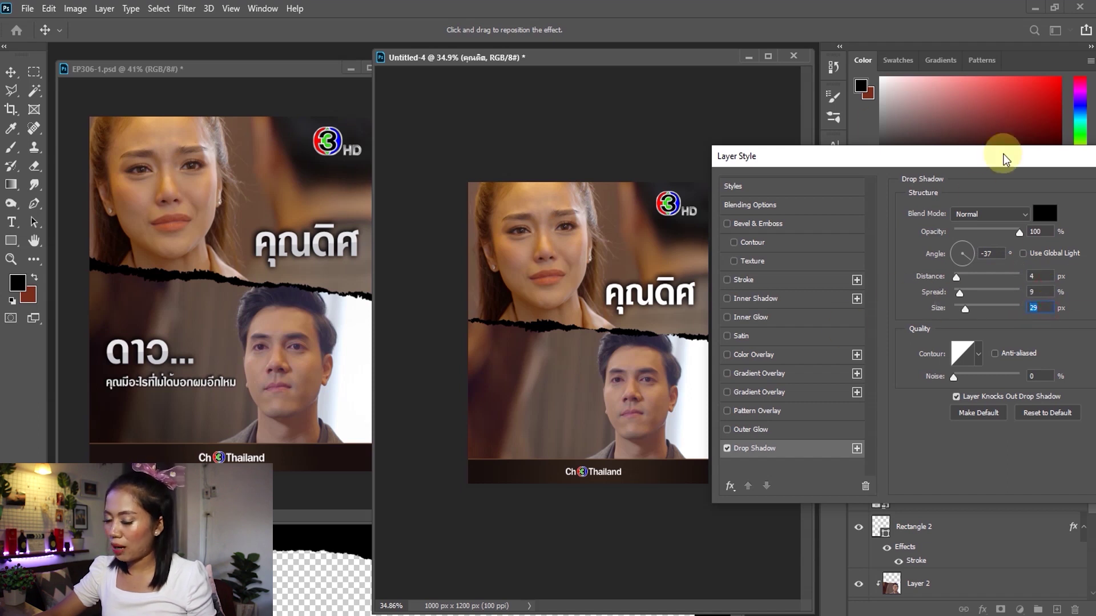
{"action": "mouse_move", "coordinate": [1008, 156]}
{"action": "left_mouse_down"}
{"action": "mouse_move", "coordinate": [956, 153]}
{"action": "mouse_move", "coordinate": [1002, 154]}
{"action": "left_mouse_up"}
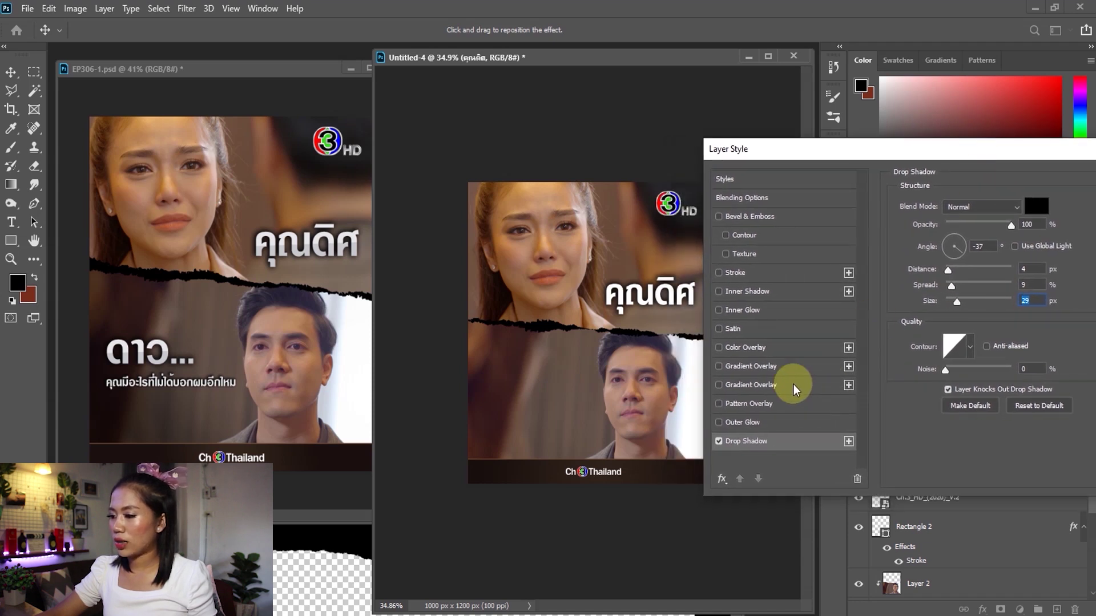
{"action": "left_click", "coordinate": [764, 367]}
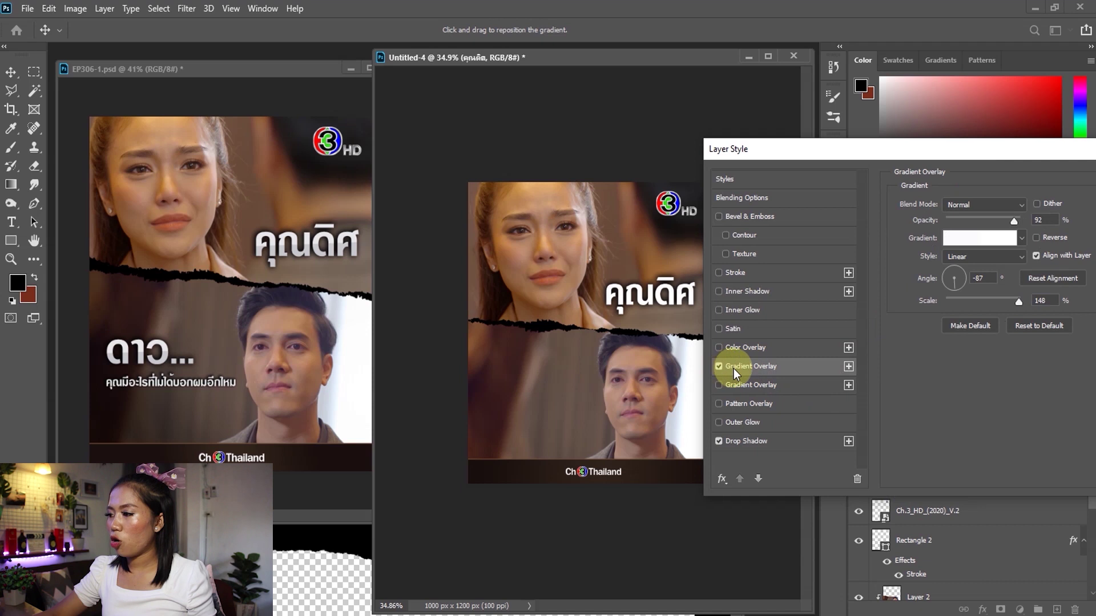
- Make the overlay gradient's stops all white, with the middle stop near 46%
{"action": "left_click", "coordinate": [954, 241]}
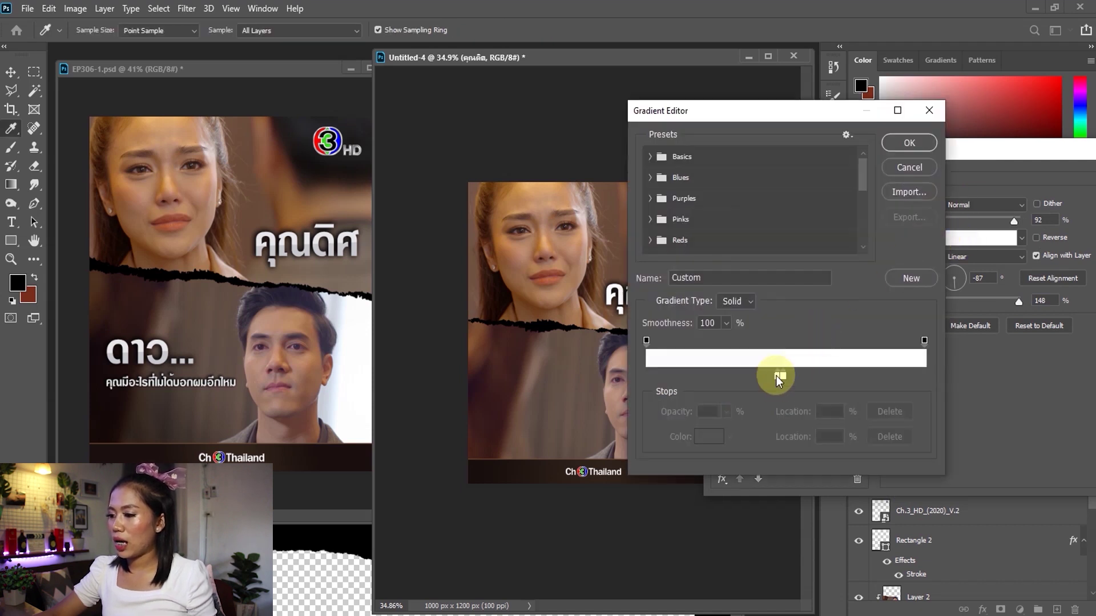
{"action": "double_click", "coordinate": [776, 376]}
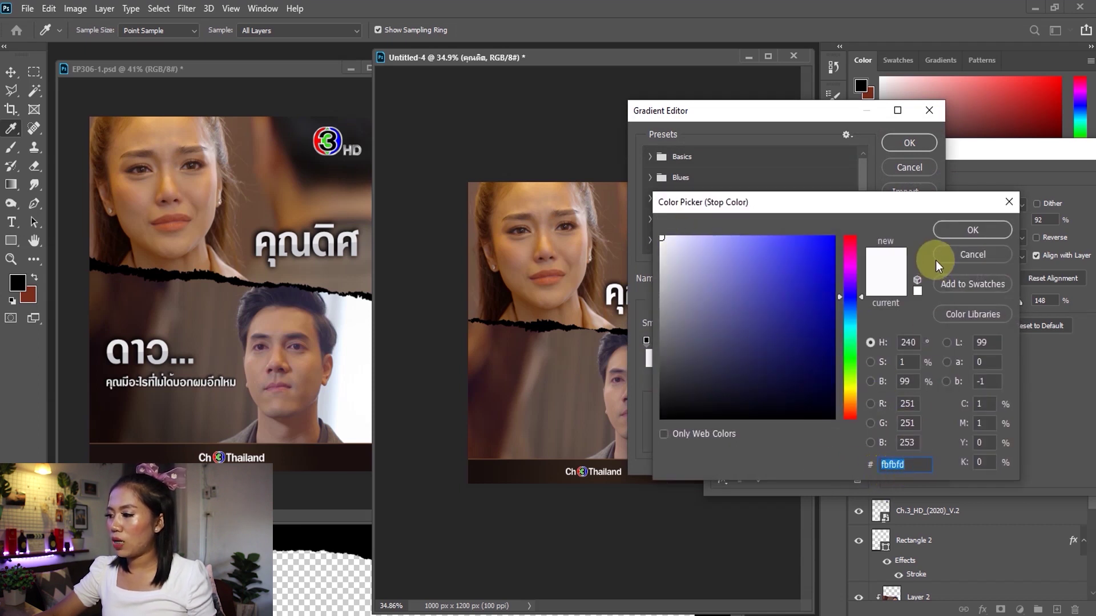
{"action": "left_click", "coordinate": [967, 230]}
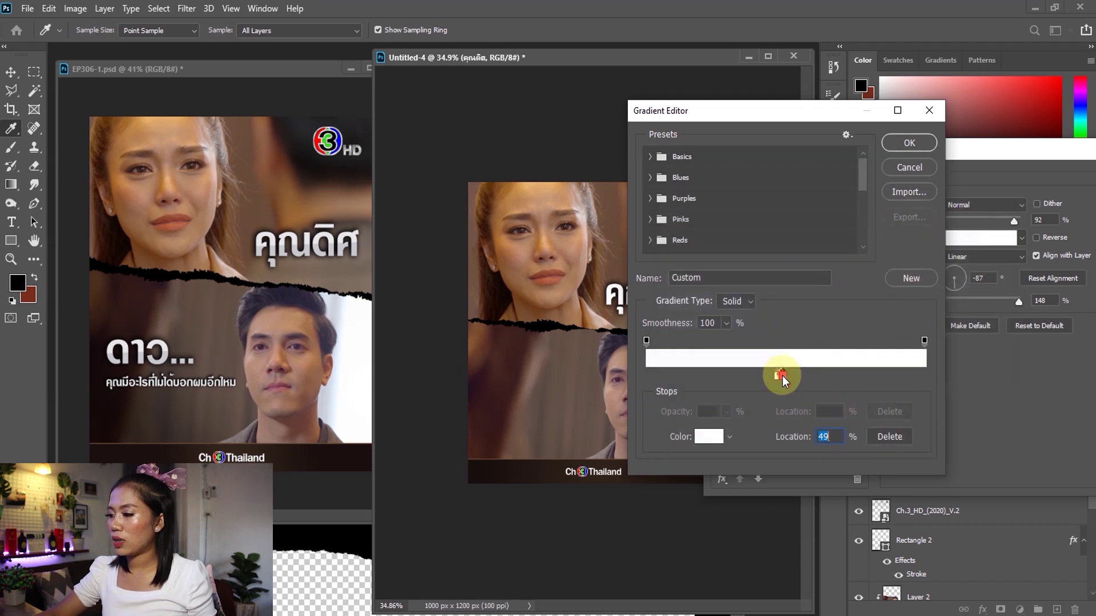
{"action": "double_click", "coordinate": [782, 375]}
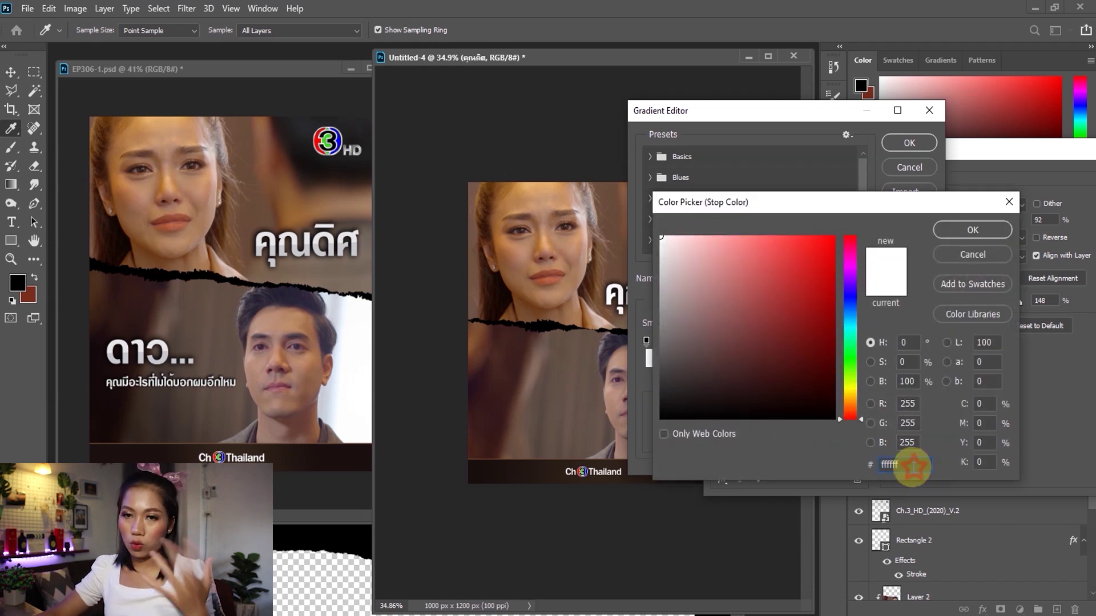
{"action": "double_click", "coordinate": [912, 467]}
{"action": "left_click", "coordinate": [975, 229]}
{"action": "left_click_drag", "start_coordinate": [779, 375], "coordinate": [777, 375]}
{"action": "mouse_move", "coordinate": [690, 110]}
{"action": "left_mouse_down"}
{"action": "mouse_move", "coordinate": [831, 116]}
{"action": "mouse_move", "coordinate": [794, 116]}
{"action": "left_mouse_up"}
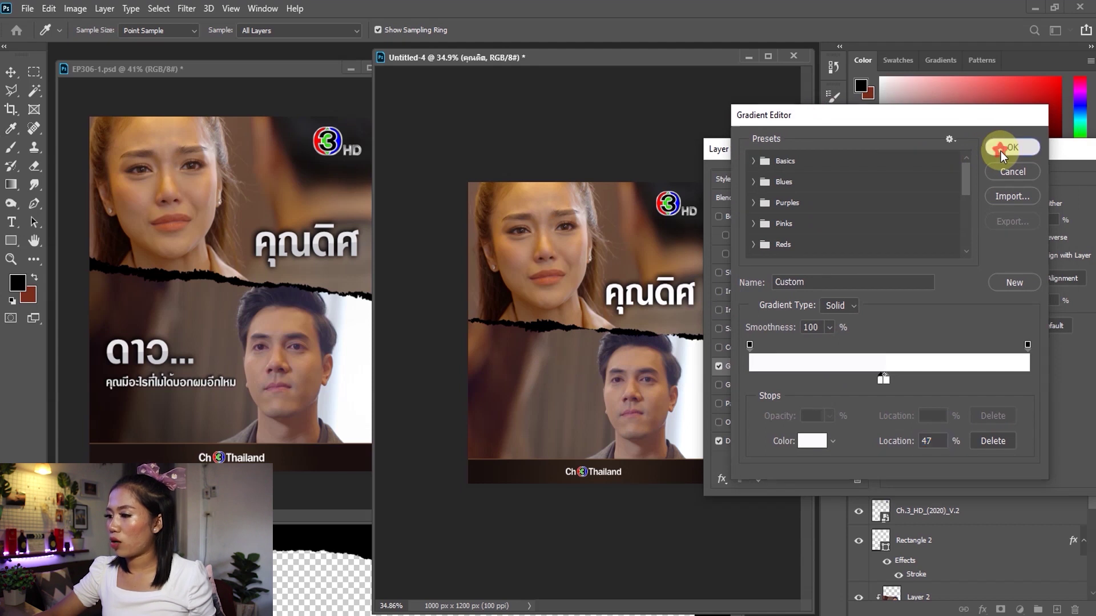
{"action": "left_click", "coordinate": [1001, 150]}
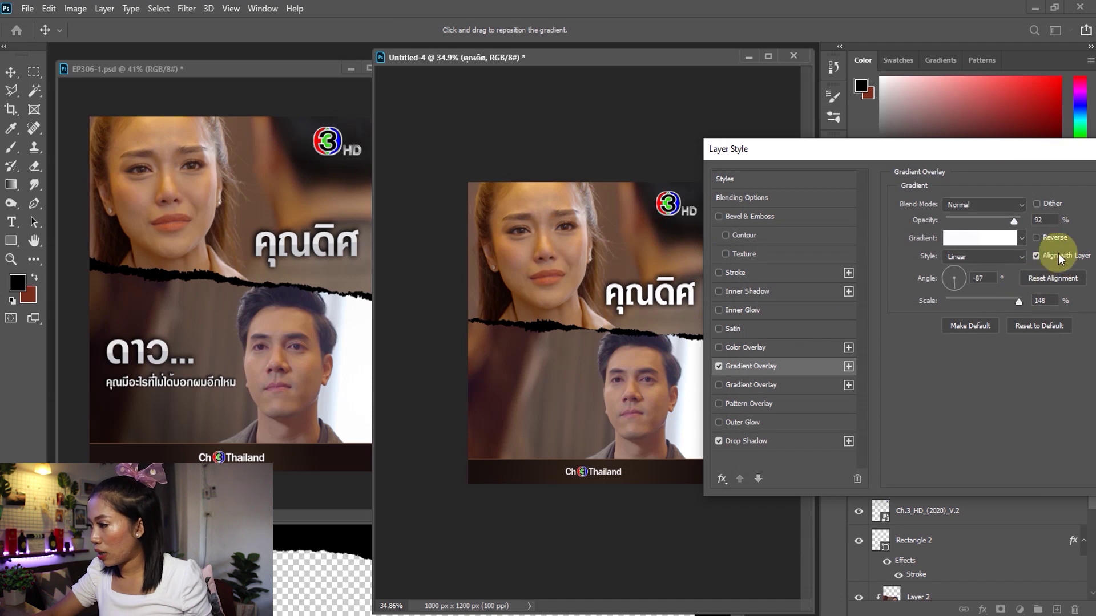
- Keep the gradient overlay style Linear at 92% opacity
{"action": "left_click", "coordinate": [976, 256]}
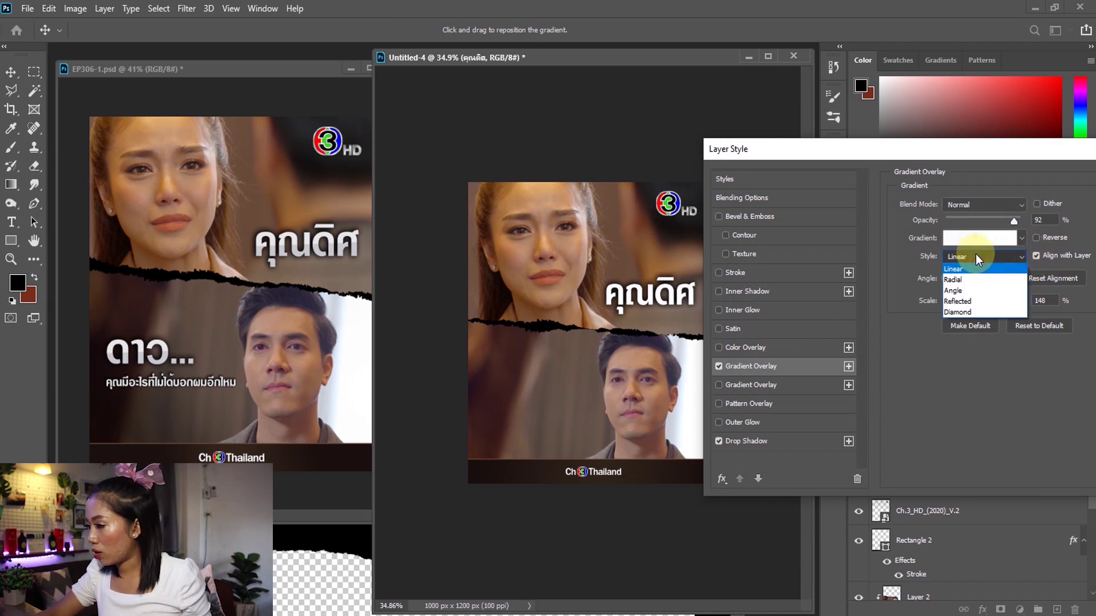
{"action": "left_click", "coordinate": [977, 270]}
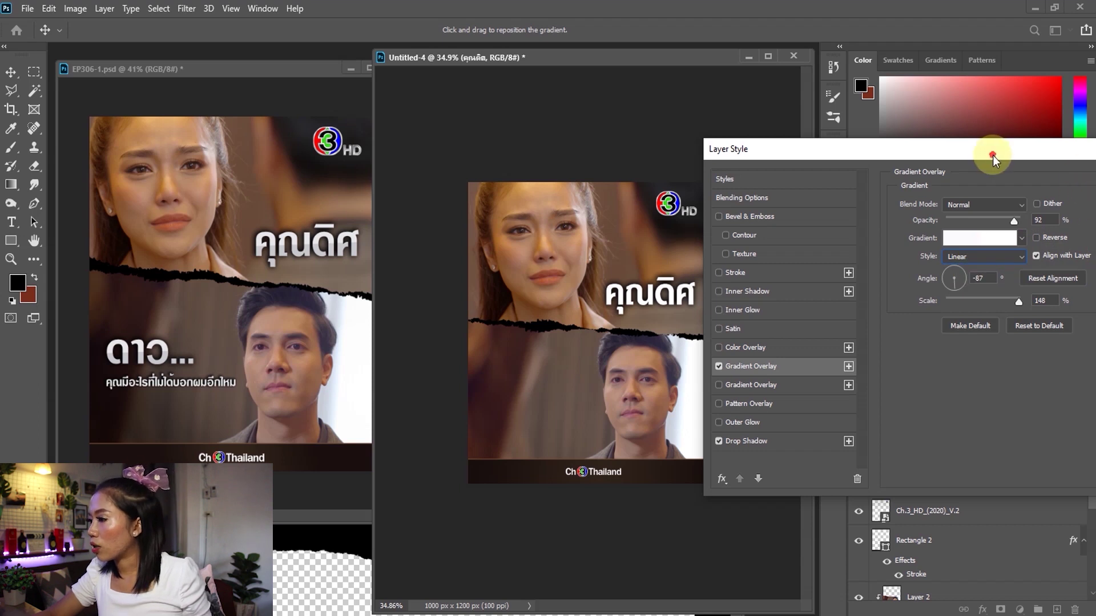
{"action": "left_click_drag", "start_coordinate": [992, 155], "coordinate": [858, 176]}
- Apply the effects, compare the title with and without the overlay, then adjust its angle
{"action": "left_click", "coordinate": [1028, 199]}
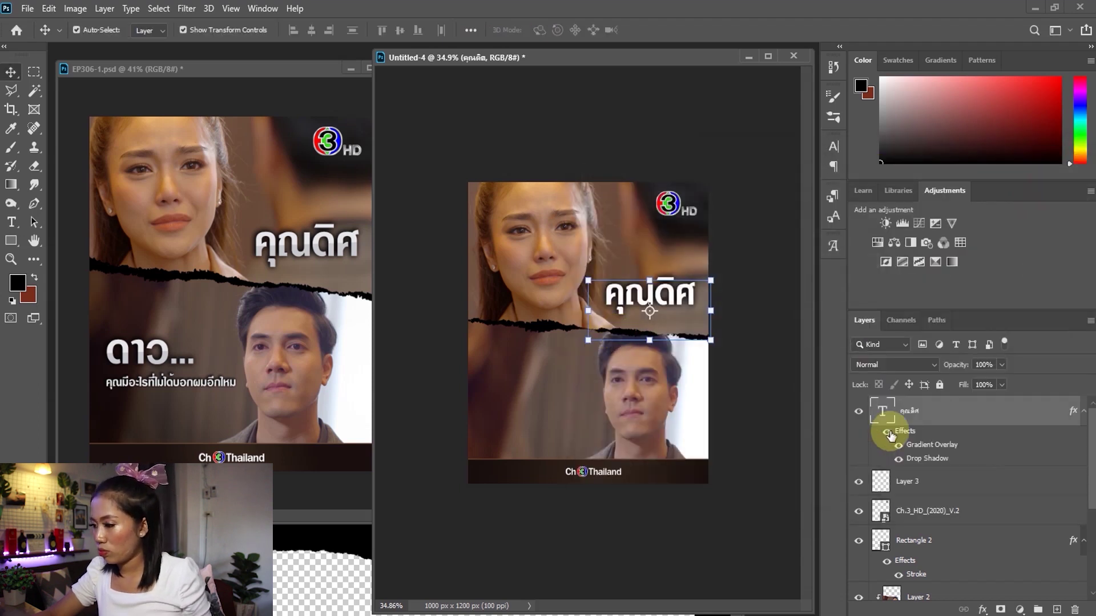
{"action": "left_click", "coordinate": [900, 449]}
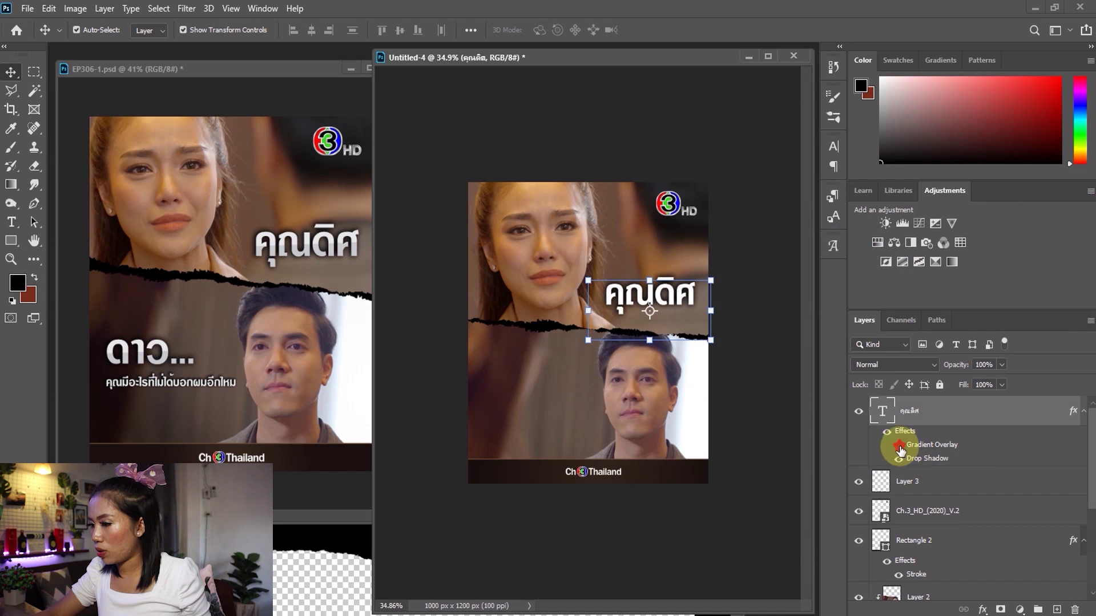
{"action": "double_click", "coordinate": [900, 449]}
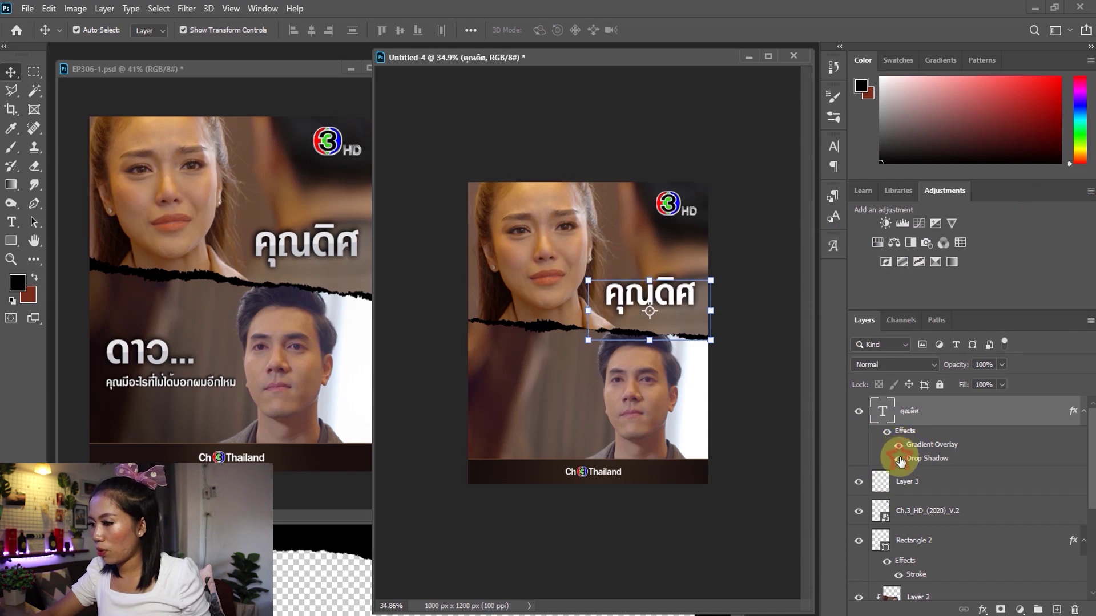
{"action": "left_click", "coordinate": [899, 448]}
{"action": "left_click", "coordinate": [925, 448]}
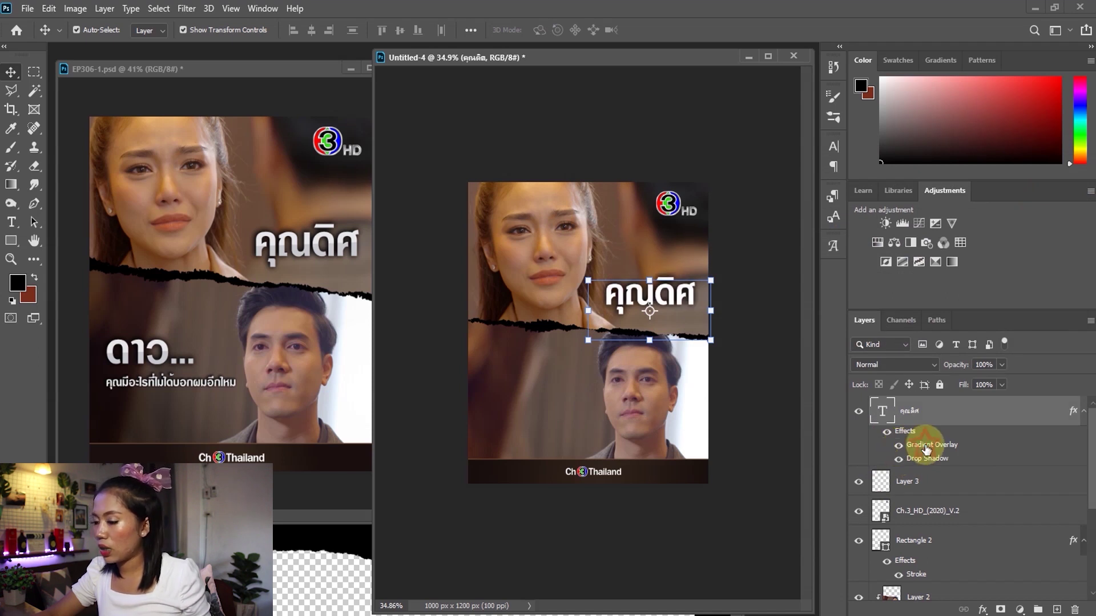
{"action": "double_click", "coordinate": [926, 448]}
{"action": "left_click_drag", "start_coordinate": [699, 161], "coordinate": [832, 160]}
{"action": "left_click", "coordinate": [928, 280]}
{"action": "left_click_drag", "start_coordinate": [930, 286], "coordinate": [928, 282]}
{"action": "left_click", "coordinate": [933, 252]}
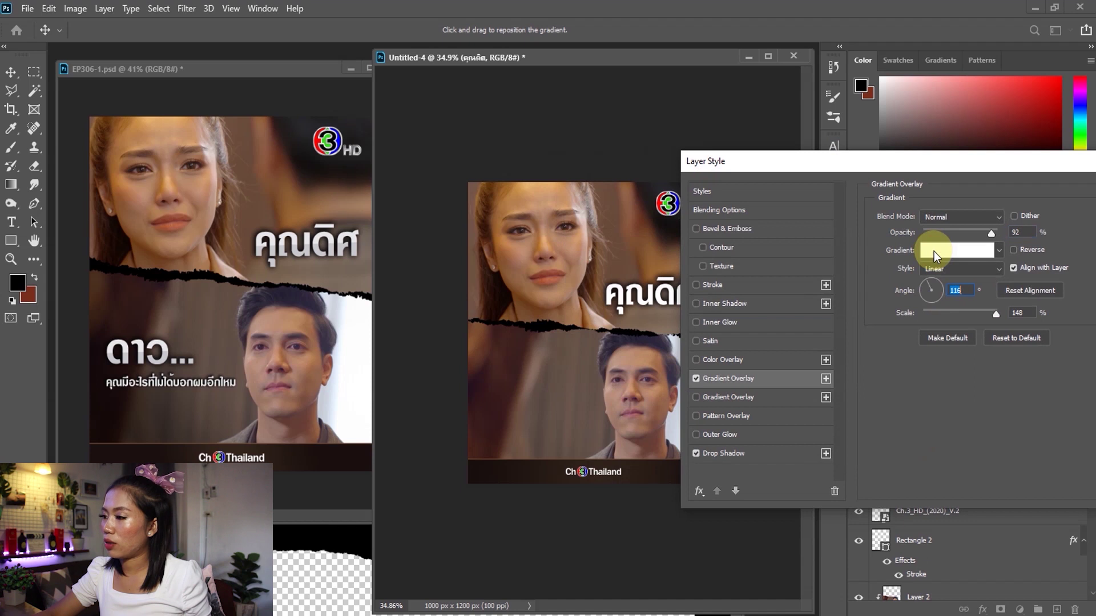
- Add a grey-lavender #848498 stop at 47% to the overlay gradient
{"action": "left_click", "coordinate": [880, 381]}
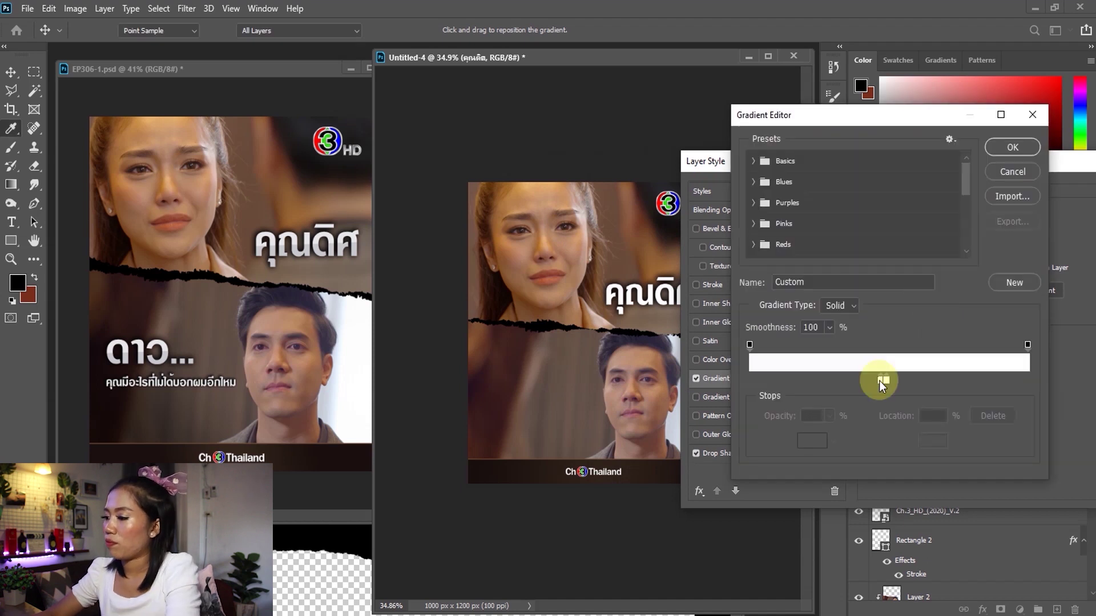
{"action": "left_click", "coordinate": [880, 382]}
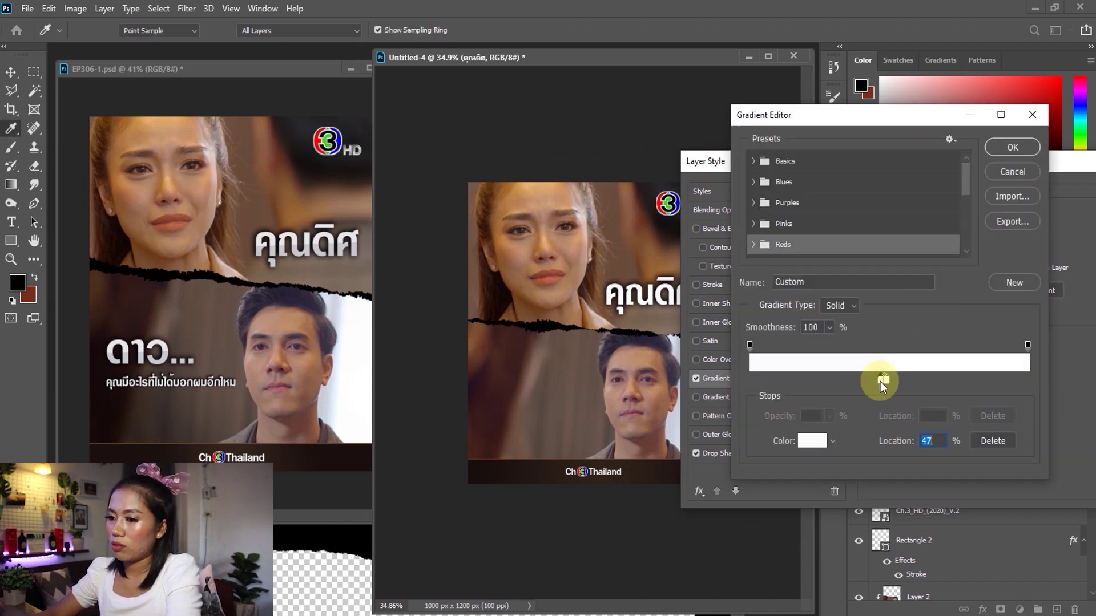
{"action": "double_click", "coordinate": [880, 382]}
{"action": "left_click", "coordinate": [766, 302]}
{"action": "left_click_drag", "start_coordinate": [678, 270], "coordinate": [679, 271]}
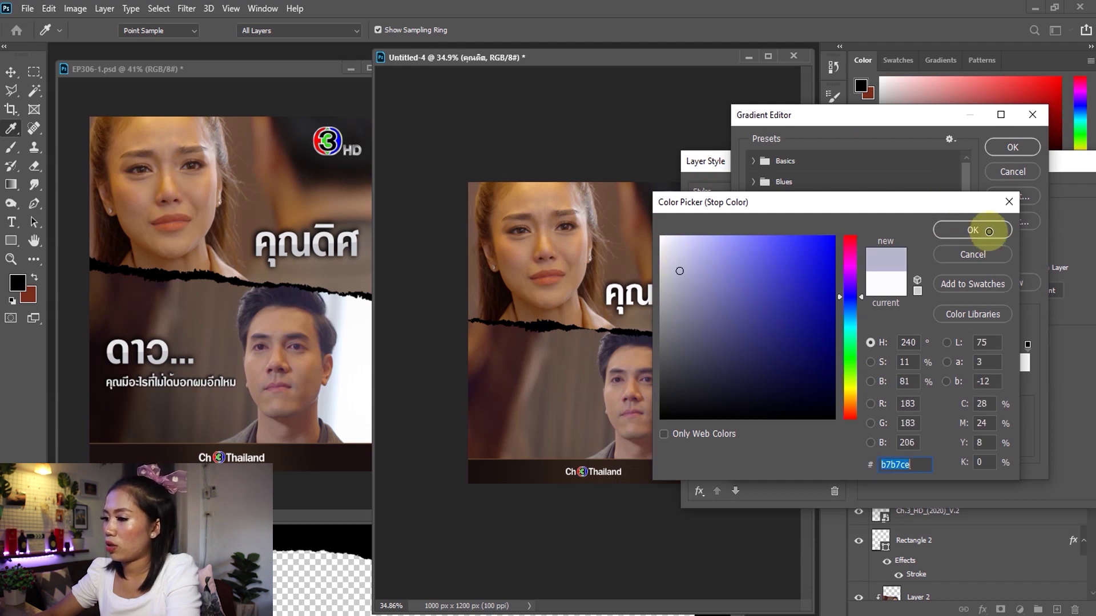
{"action": "type", "text": "848498"}
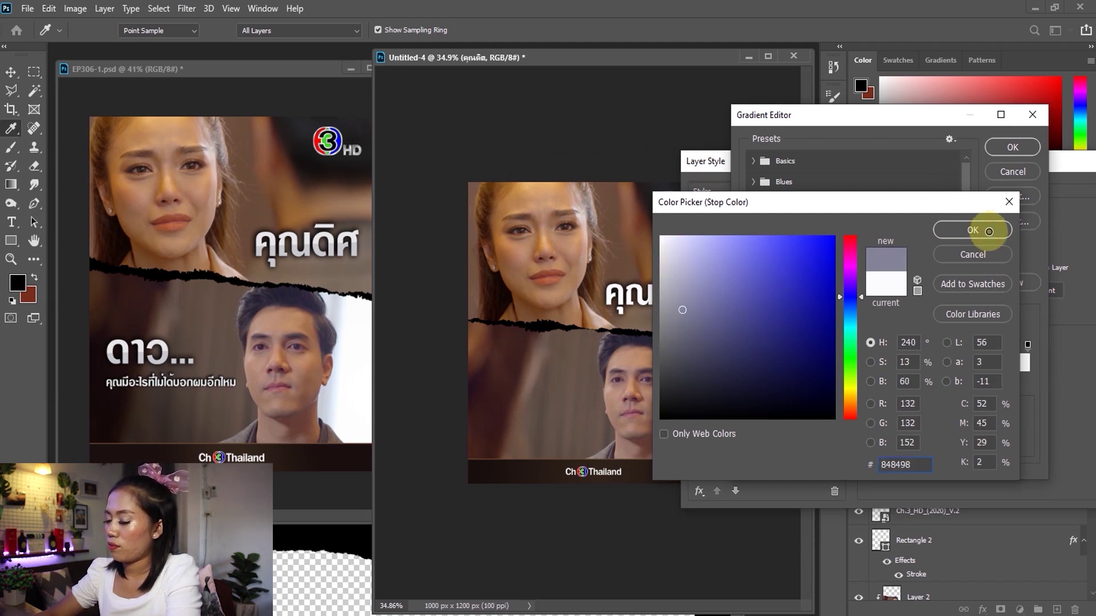
{"action": "left_click", "coordinate": [988, 232]}
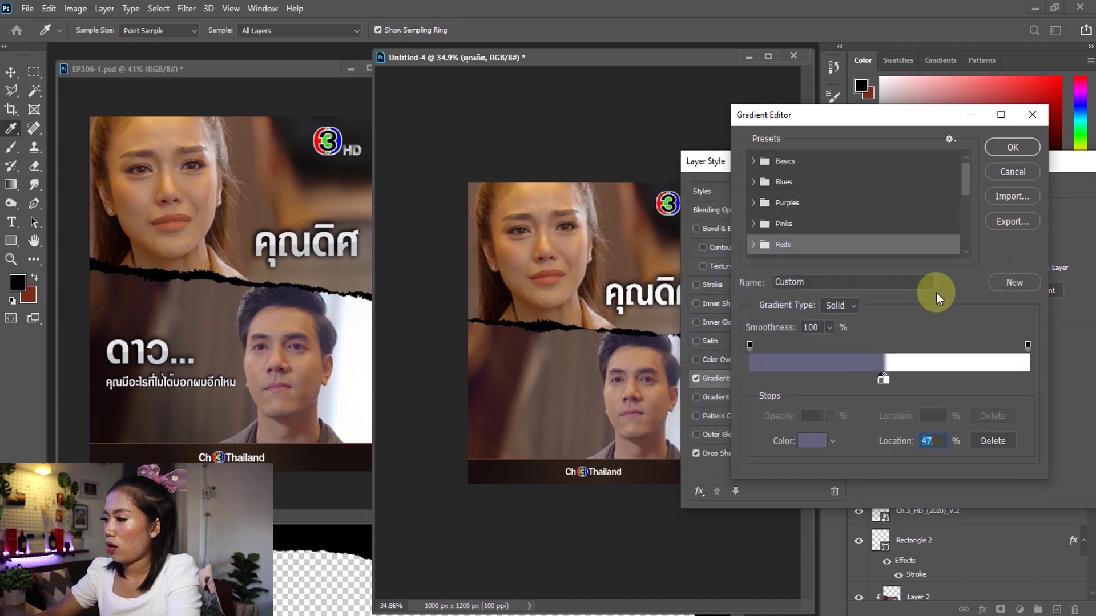
{"action": "left_click", "coordinate": [1011, 149]}
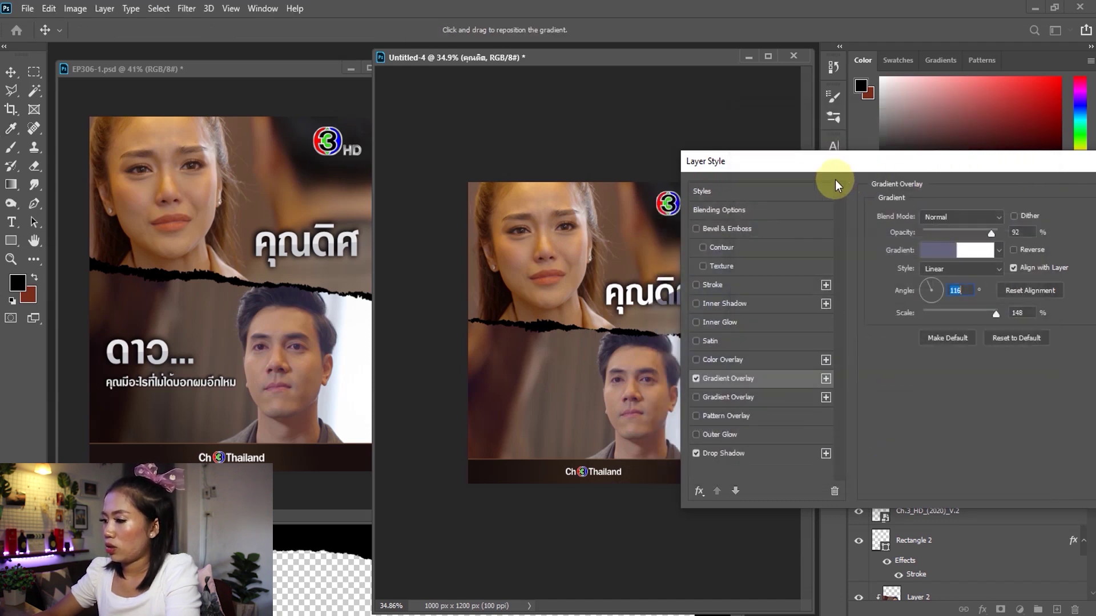
- Lower the overlay angle to 93° and drag on the canvas to reposition the gradient across คุณดิศ
{"action": "left_click_drag", "start_coordinate": [804, 169], "coordinate": [875, 160]}
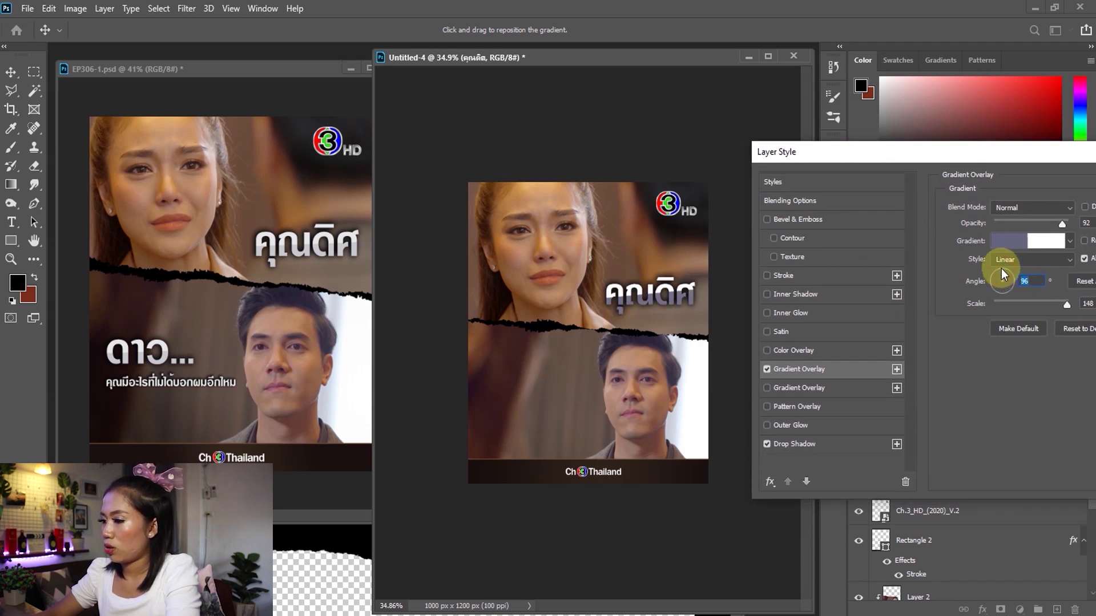
{"action": "left_click", "coordinate": [1032, 277]}
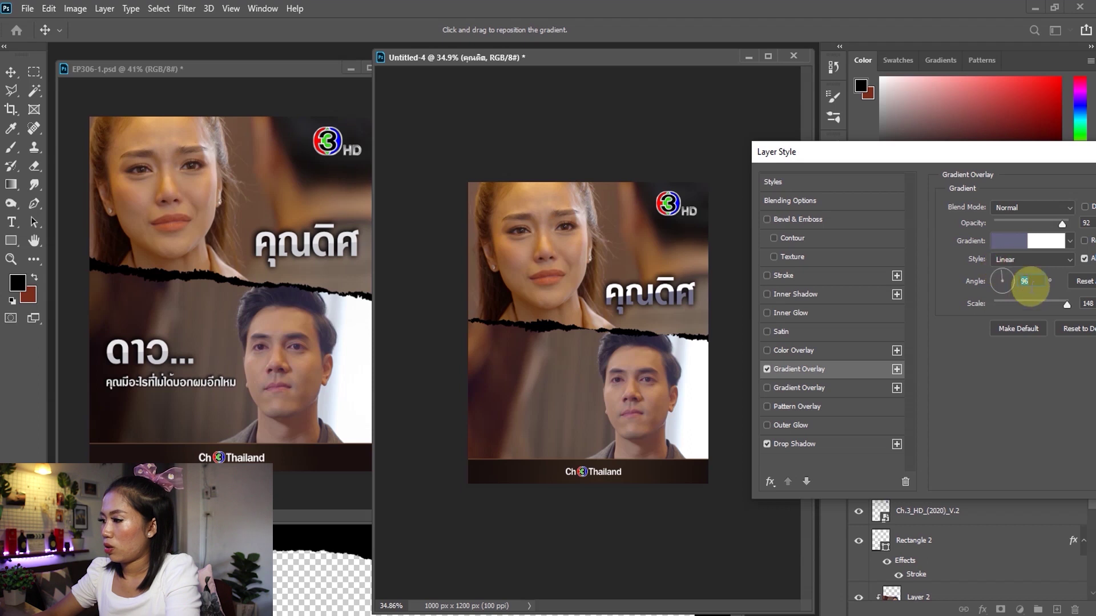
{"action": "key", "text": "Down"}
{"action": "left_click_drag", "start_coordinate": [661, 300], "coordinate": [624, 308]}
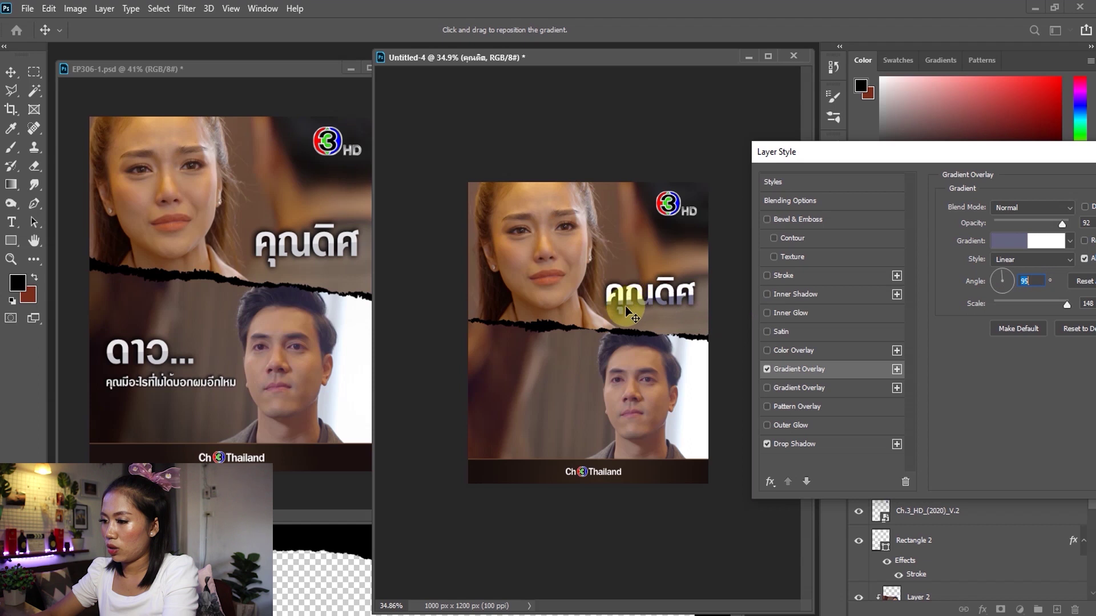
{"action": "mouse_move", "coordinate": [624, 311]}
{"action": "left_mouse_down"}
{"action": "mouse_move", "coordinate": [1004, 280]}
{"action": "mouse_move", "coordinate": [998, 273]}
{"action": "left_mouse_up"}
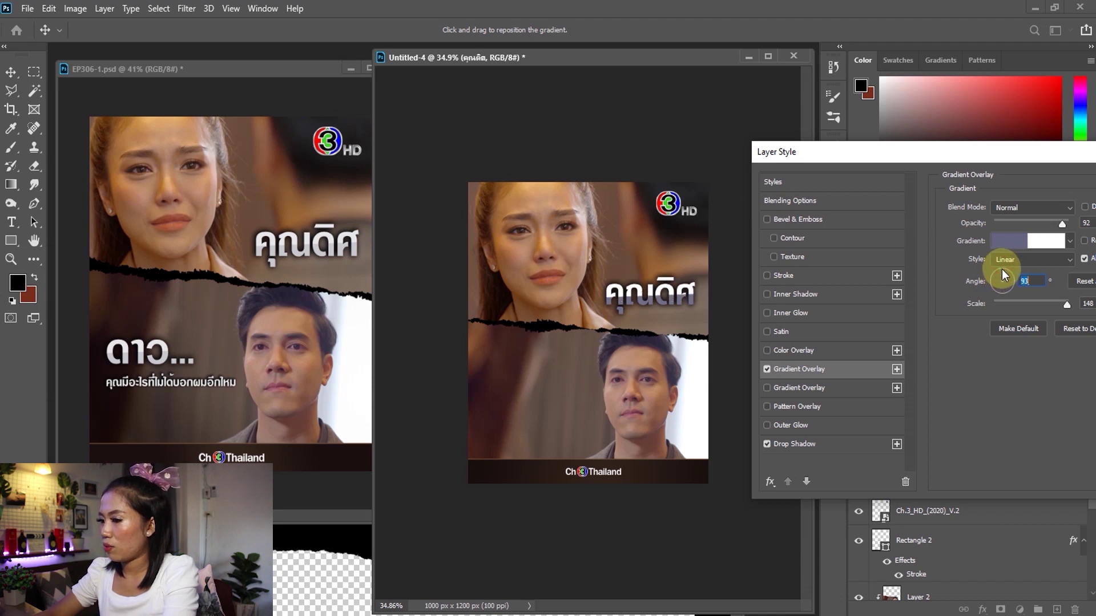
{"action": "left_click_drag", "start_coordinate": [641, 294], "coordinate": [653, 301]}
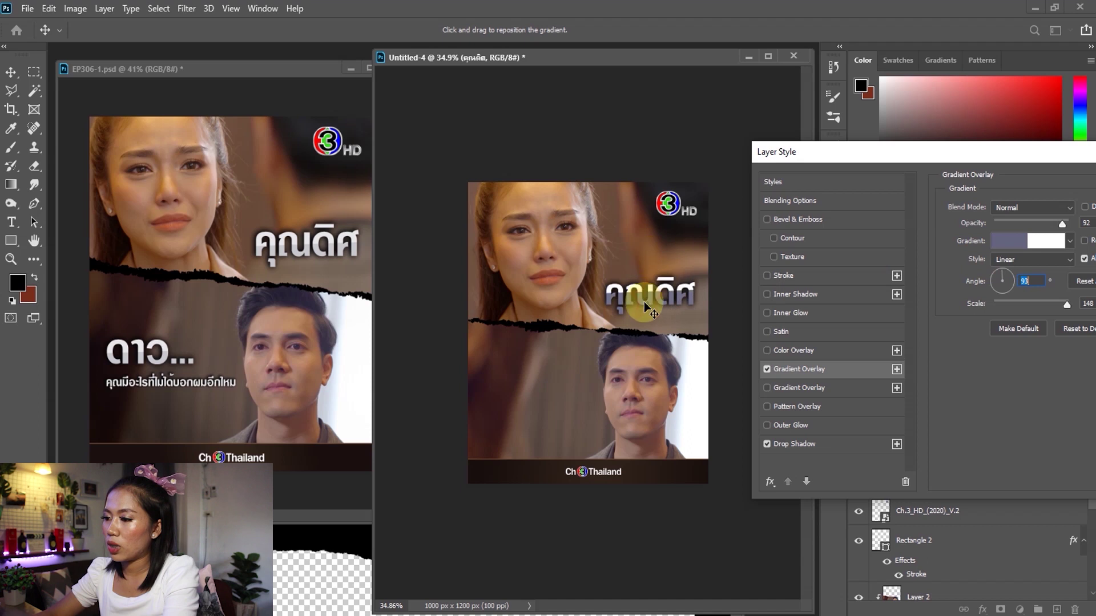
- Set the gradient's left stop to light grey c7c9cd sampled from the reference title, and apply
{"action": "left_click", "coordinate": [1018, 241]}
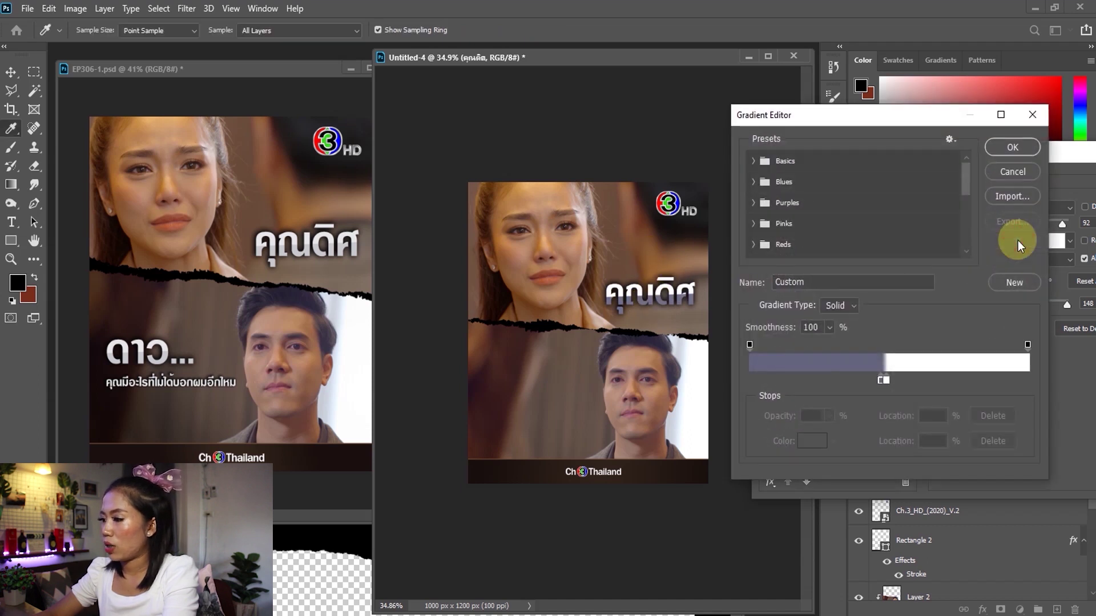
{"action": "double_click", "coordinate": [883, 381]}
{"action": "left_click", "coordinate": [669, 244]}
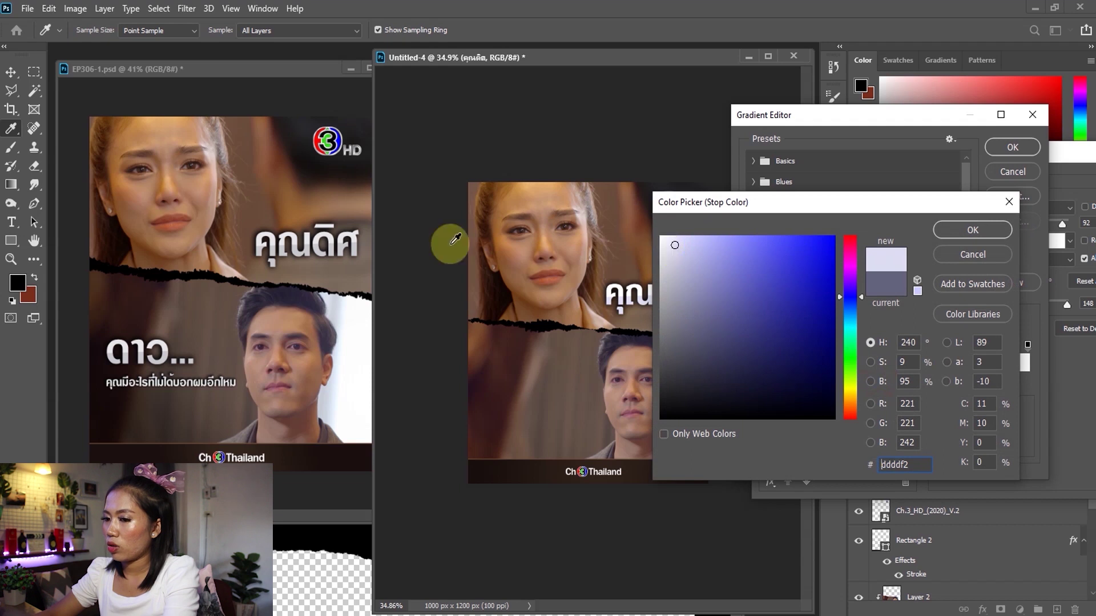
{"action": "left_click", "coordinate": [317, 247]}
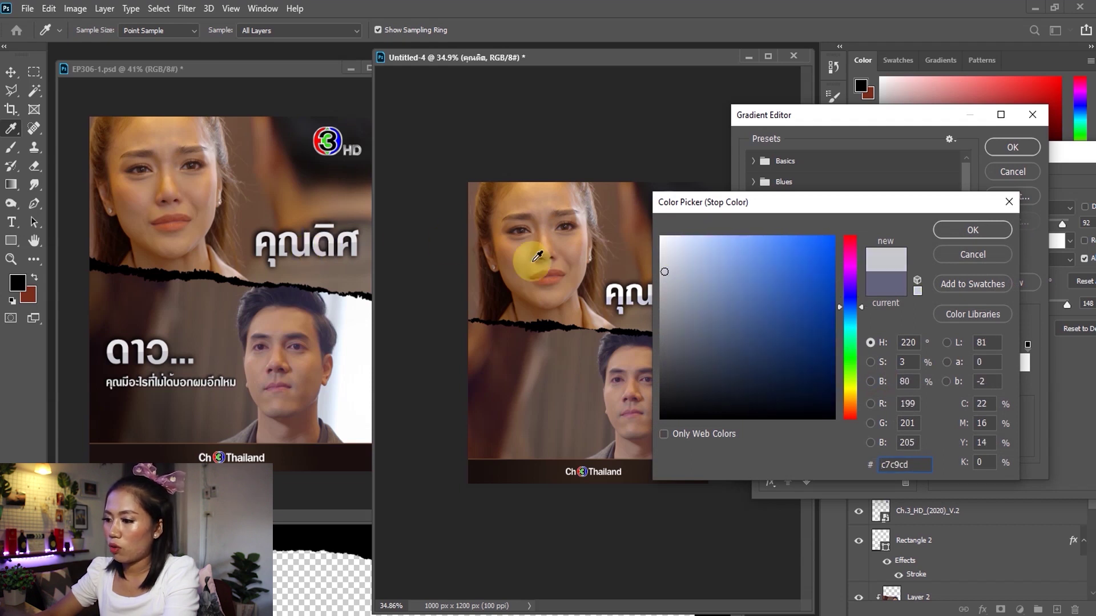
{"action": "double_click", "coordinate": [906, 464]}
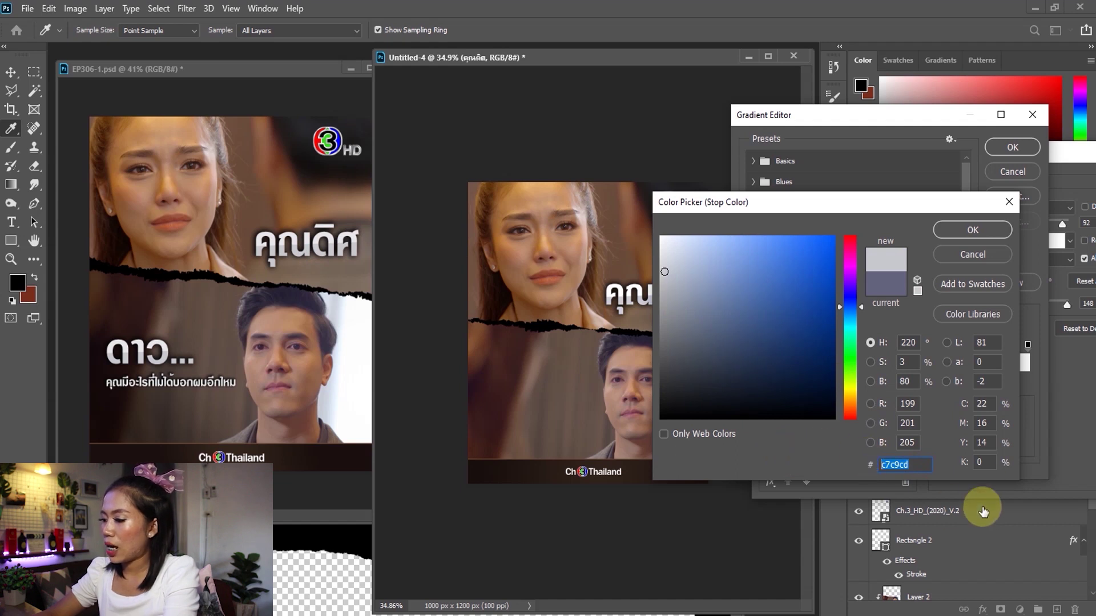
{"action": "left_click", "coordinate": [980, 227]}
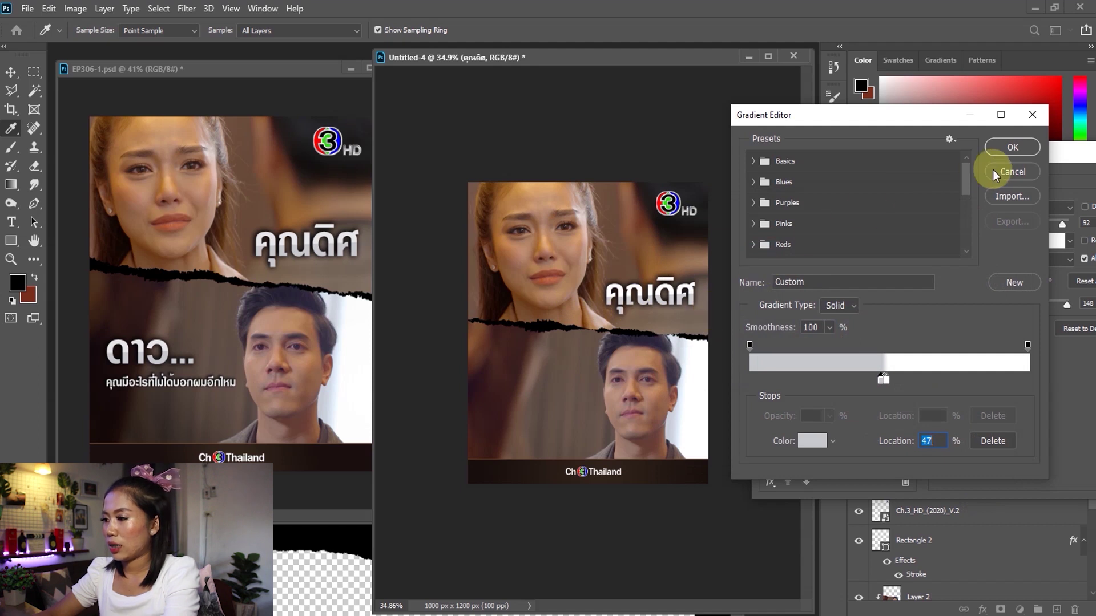
{"action": "left_click", "coordinate": [1003, 150]}
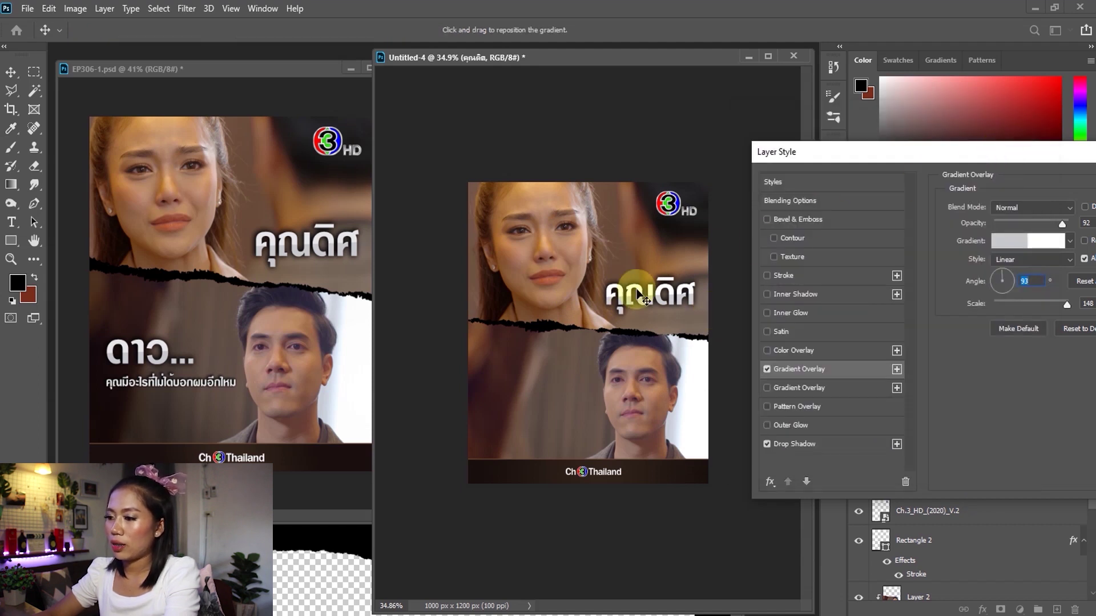
{"action": "left_click_drag", "start_coordinate": [1022, 154], "coordinate": [876, 126]}
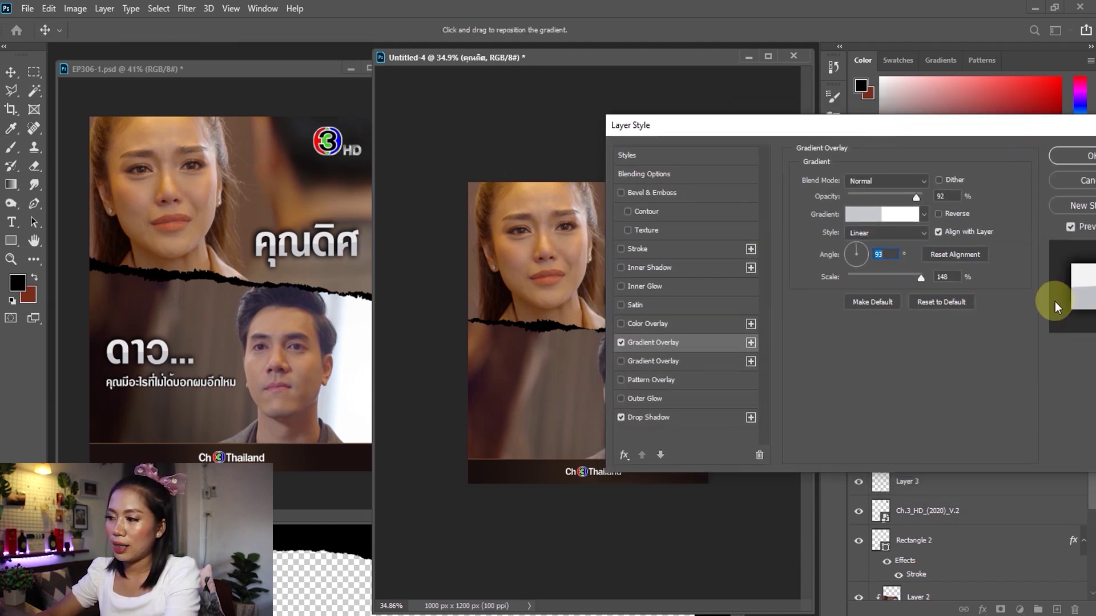
{"action": "left_click", "coordinate": [1073, 155]}
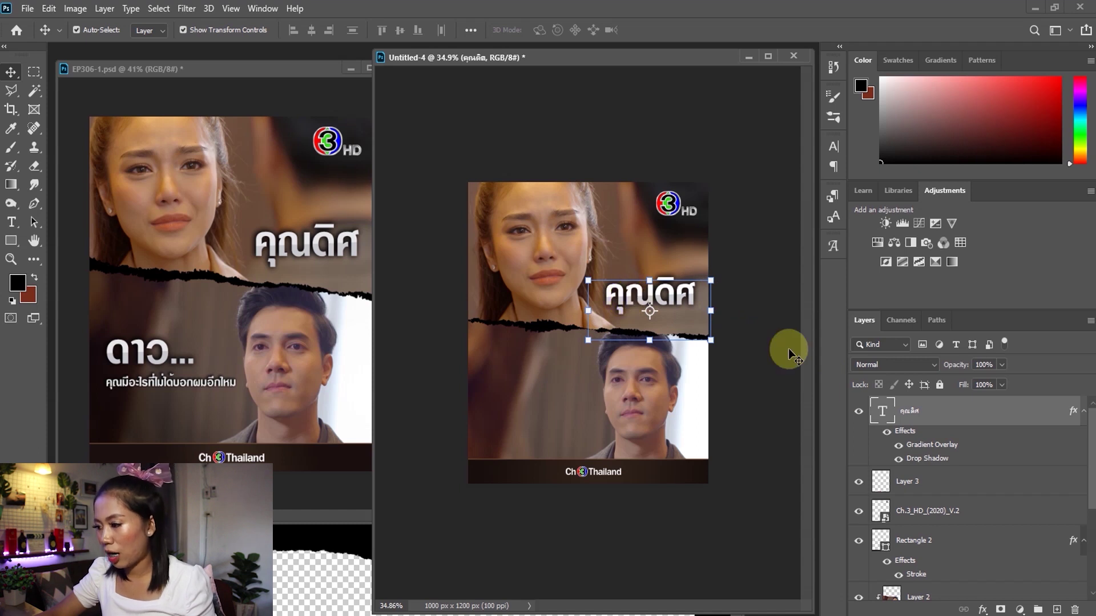
- Move the grey stop to about 44% and apply the updated overlay
{"action": "double_click", "coordinate": [921, 448]}
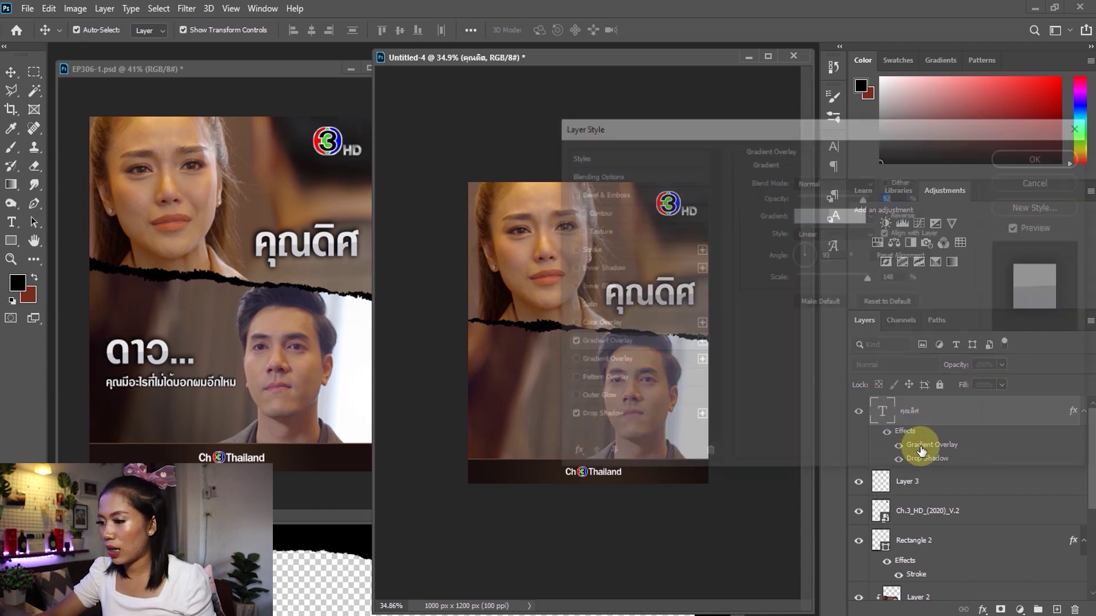
{"action": "left_click", "coordinate": [800, 214]}
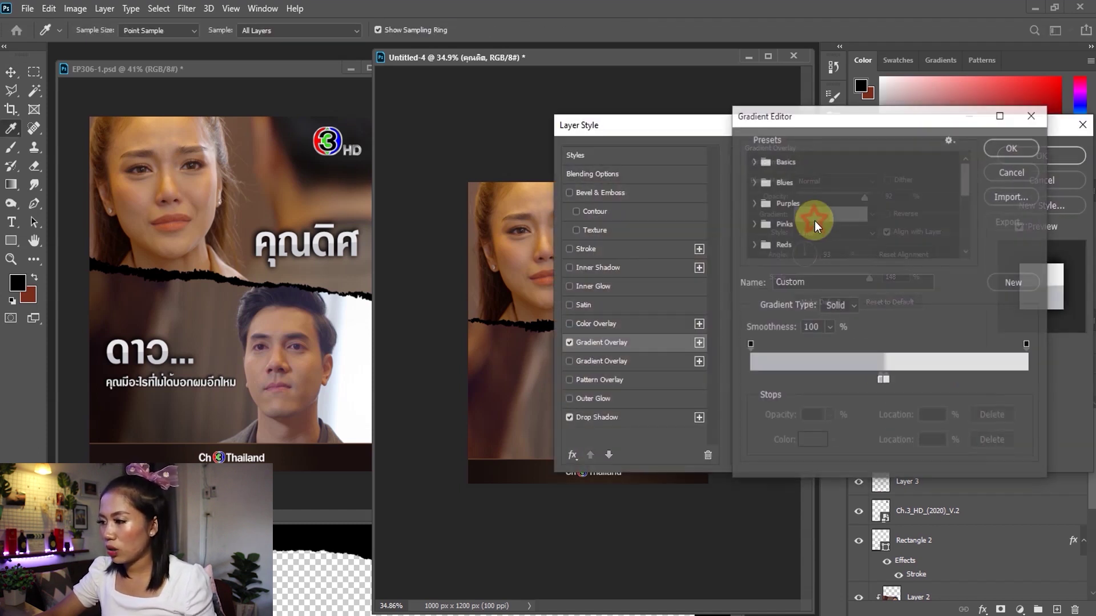
{"action": "left_click", "coordinate": [873, 381]}
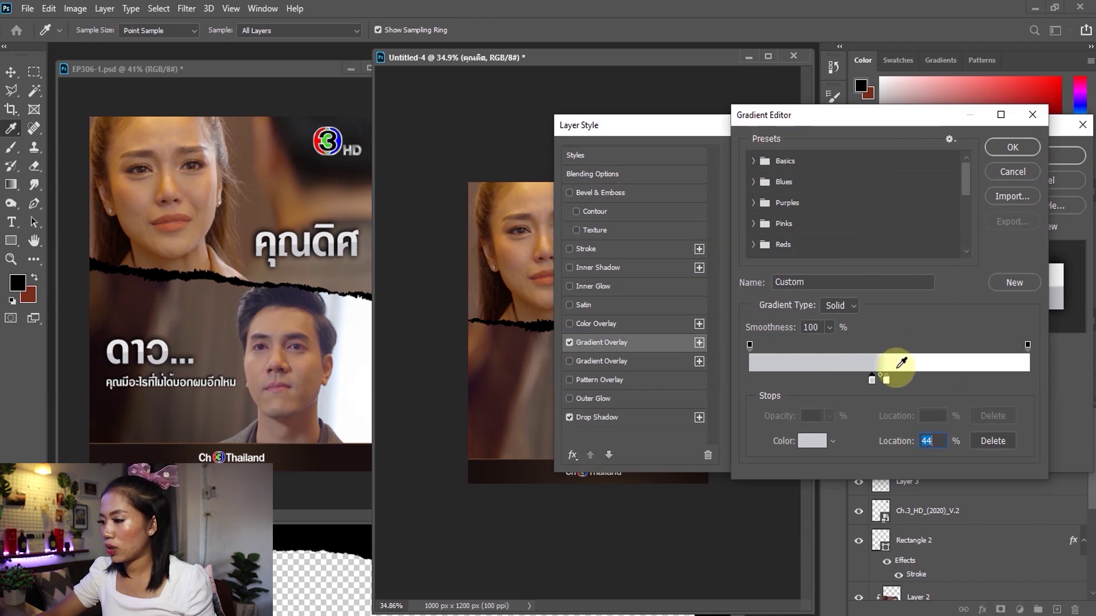
{"action": "left_click", "coordinate": [995, 156]}
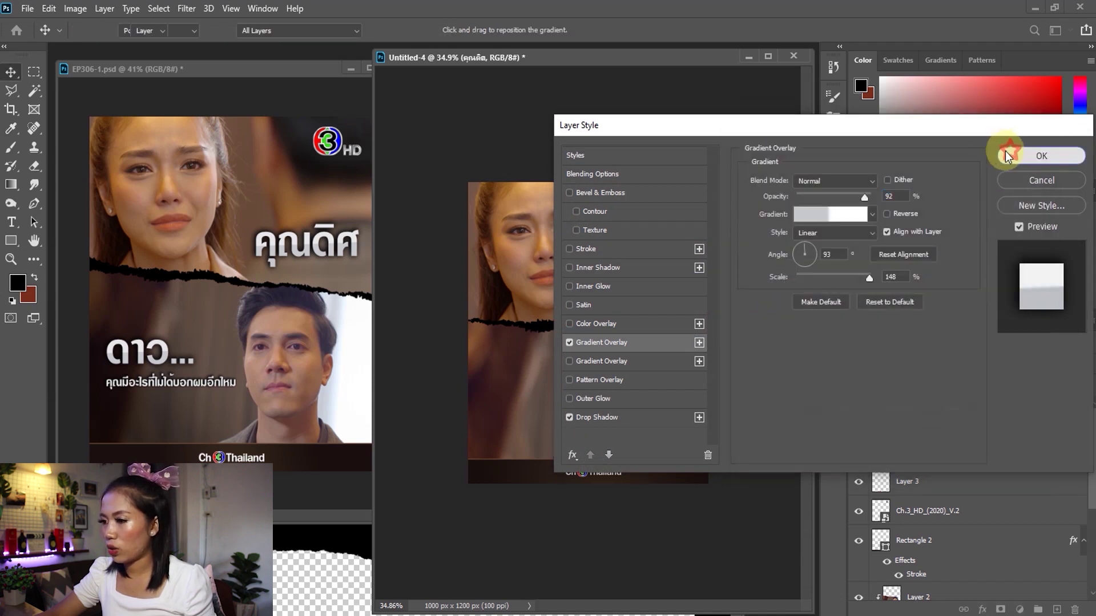
{"action": "left_click", "coordinate": [1009, 151]}
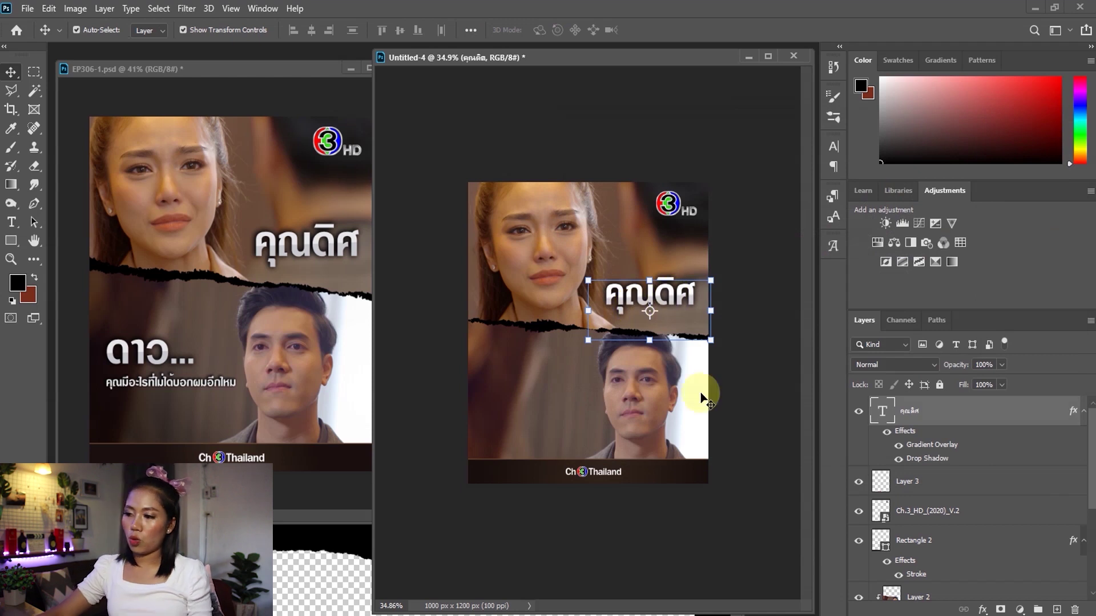
{"action": "left_click", "coordinate": [768, 387]}
{"action": "left_click", "coordinate": [678, 297]}
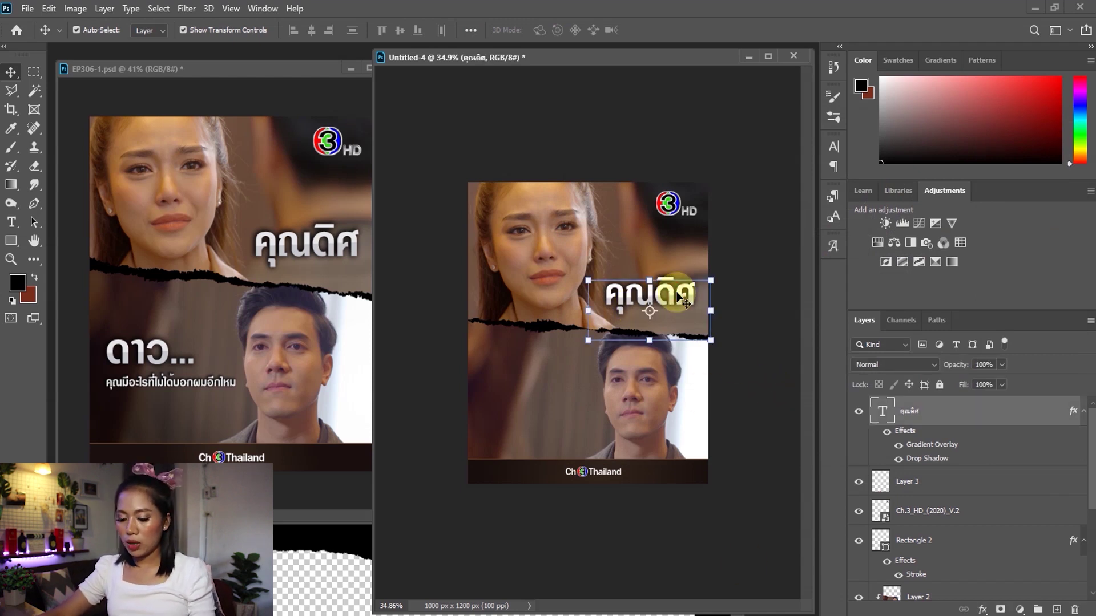
- Duplicate the คุณดิศ title down-left onto the actor's half and retype it as 'ดาว..'
{"action": "left_click_drag", "start_coordinate": [680, 294], "coordinate": [555, 370]}
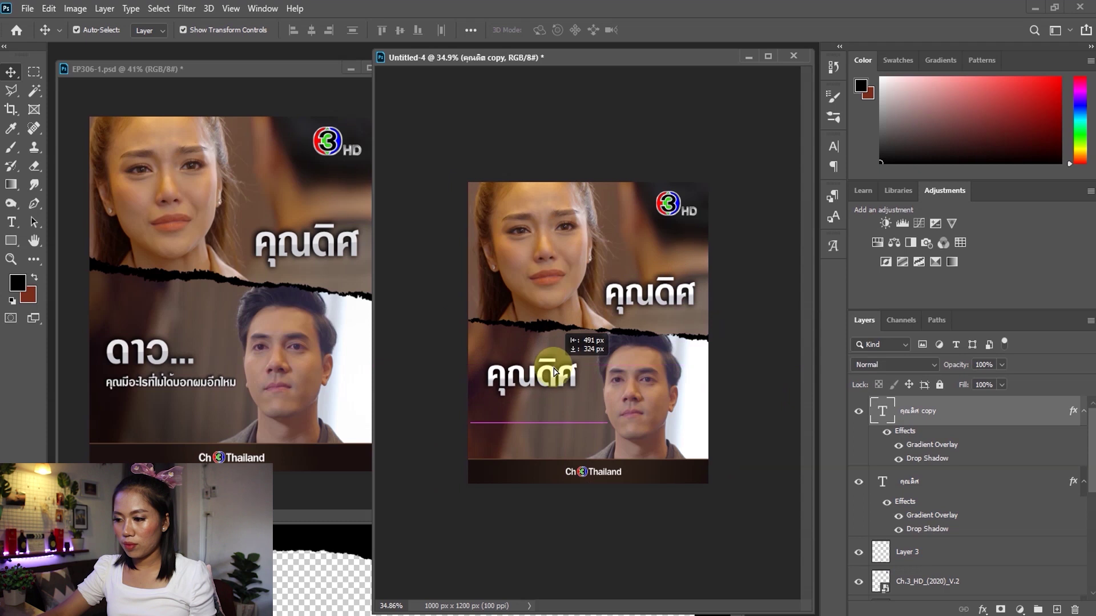
{"action": "left_click", "coordinate": [11, 222]}
{"action": "left_click", "coordinate": [558, 380]}
{"action": "double_click", "coordinate": [560, 378]}
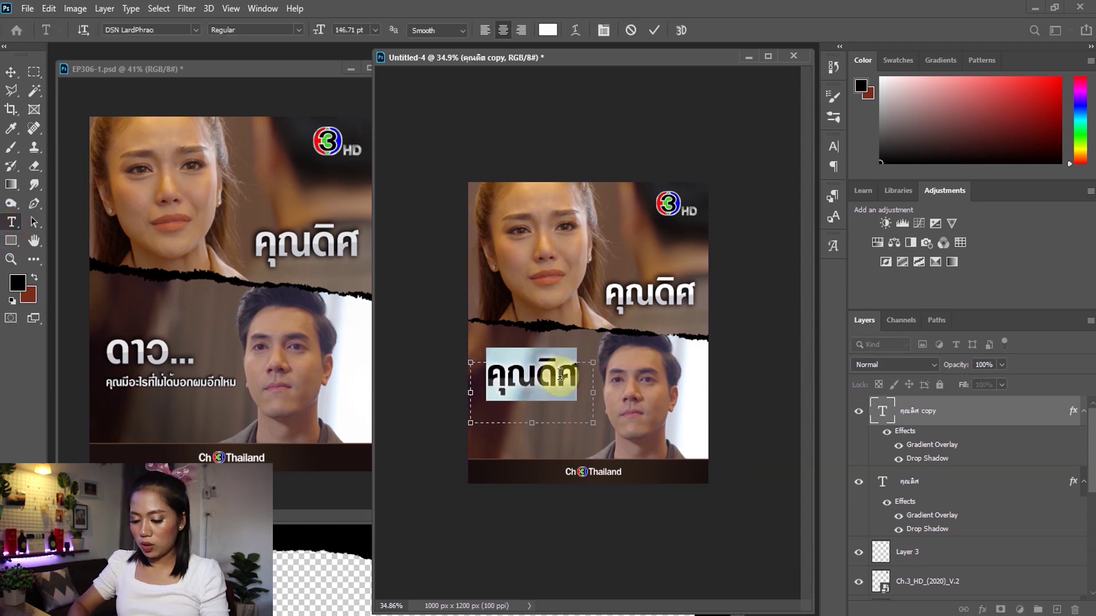
{"action": "type", "text": "ดาว"}
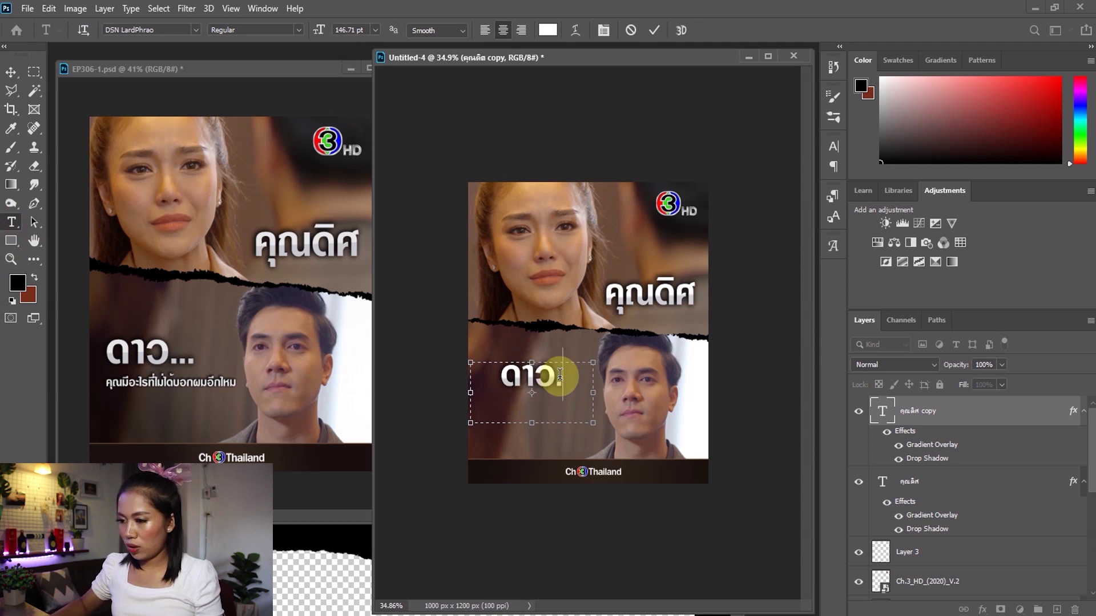
{"action": "type", "text": ".."}
{"action": "left_click", "coordinate": [11, 72]}
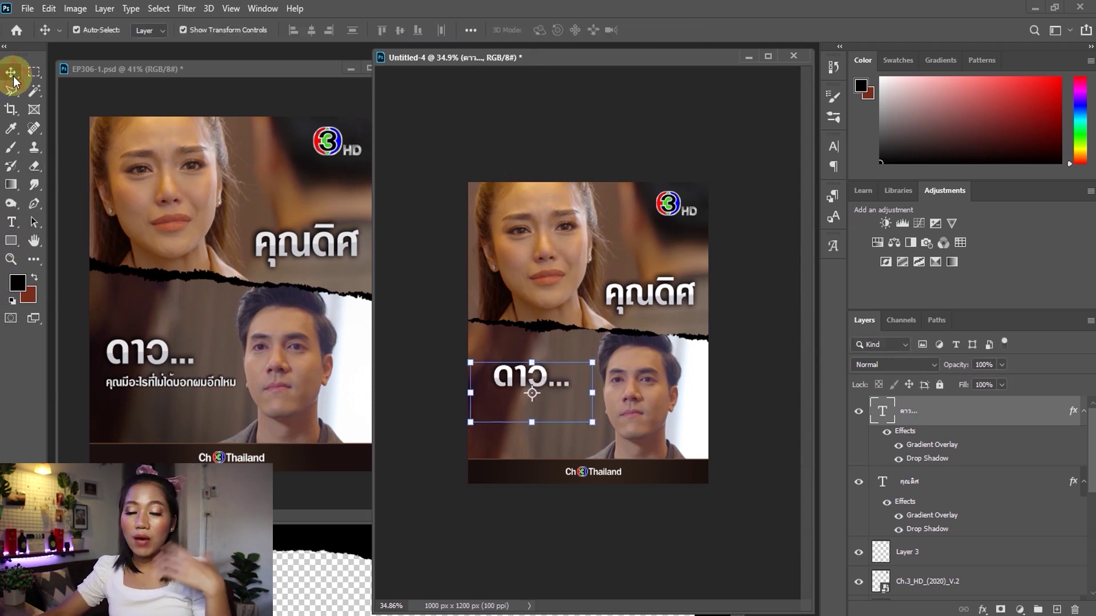
- Nudge the ดาว... title slightly down and to the right
{"action": "left_click", "coordinate": [731, 318]}
{"action": "left_click", "coordinate": [537, 393]}
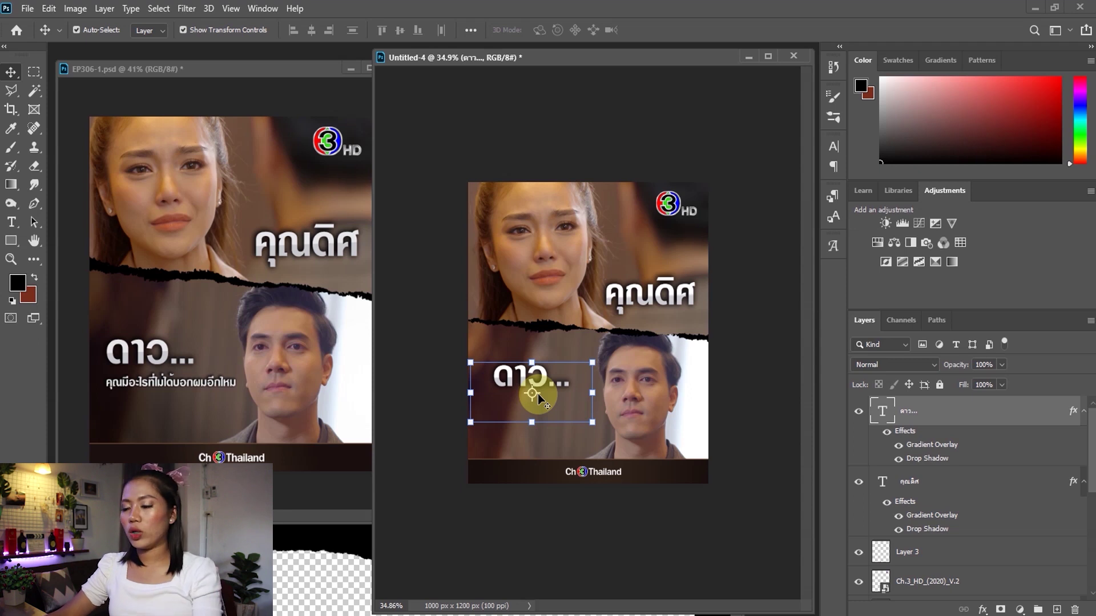
{"action": "left_click", "coordinate": [741, 337]}
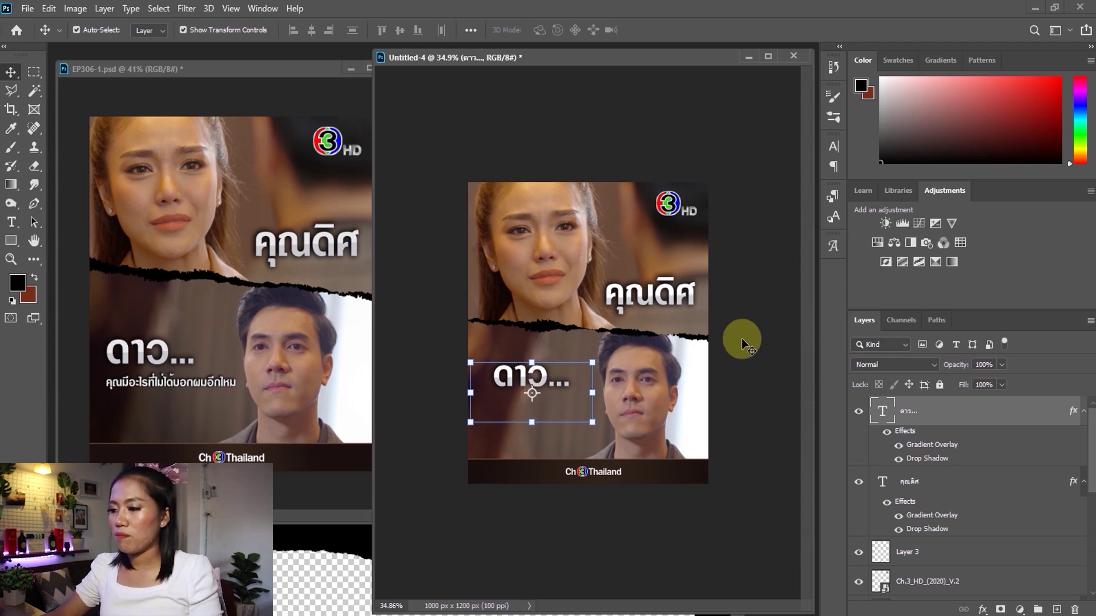
{"action": "left_click_drag", "start_coordinate": [529, 379], "coordinate": [532, 384]}
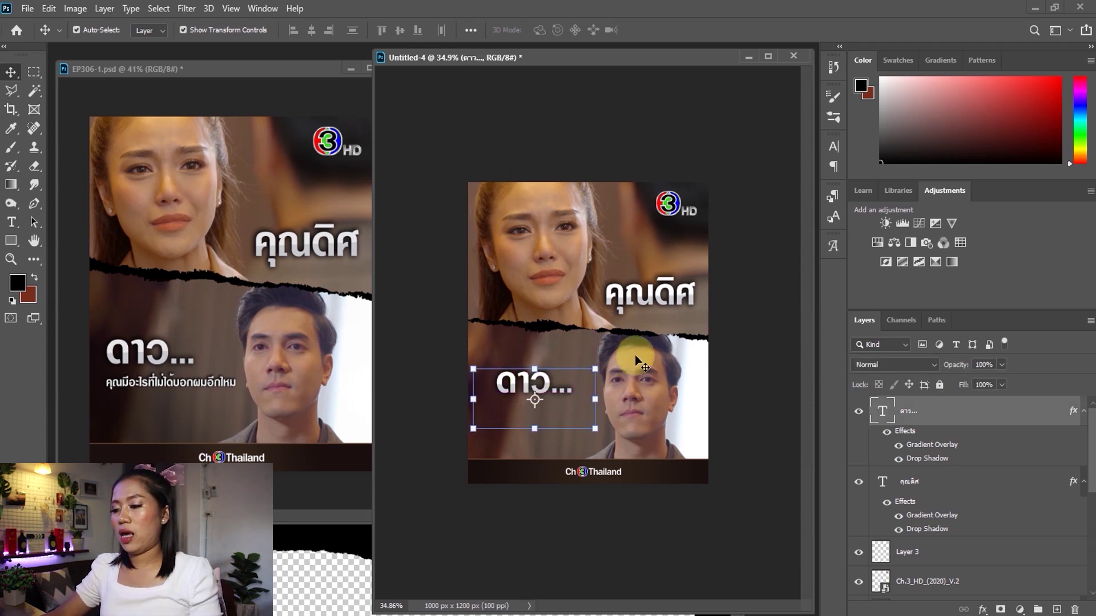
{"action": "left_click", "coordinate": [728, 321]}
- Drag the subtitle 'คุณมีอะไรที่ไม่ได้บอกผมอีกไหม' from EP306-1.psd into Untitled-4 beneath ดาว...
{"action": "left_click", "coordinate": [183, 386]}
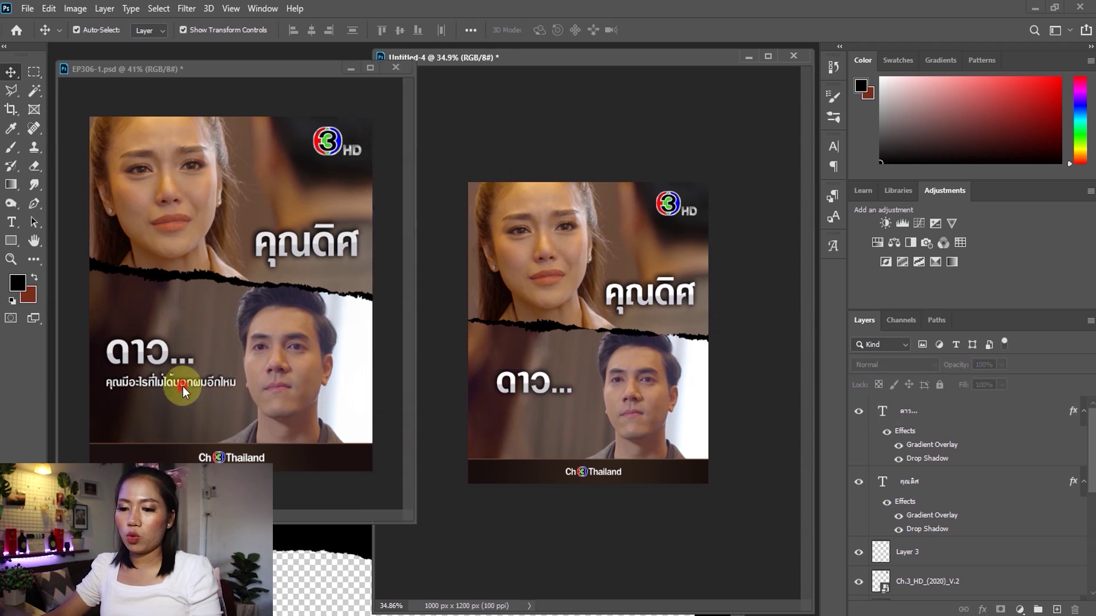
{"action": "left_click", "coordinate": [183, 386]}
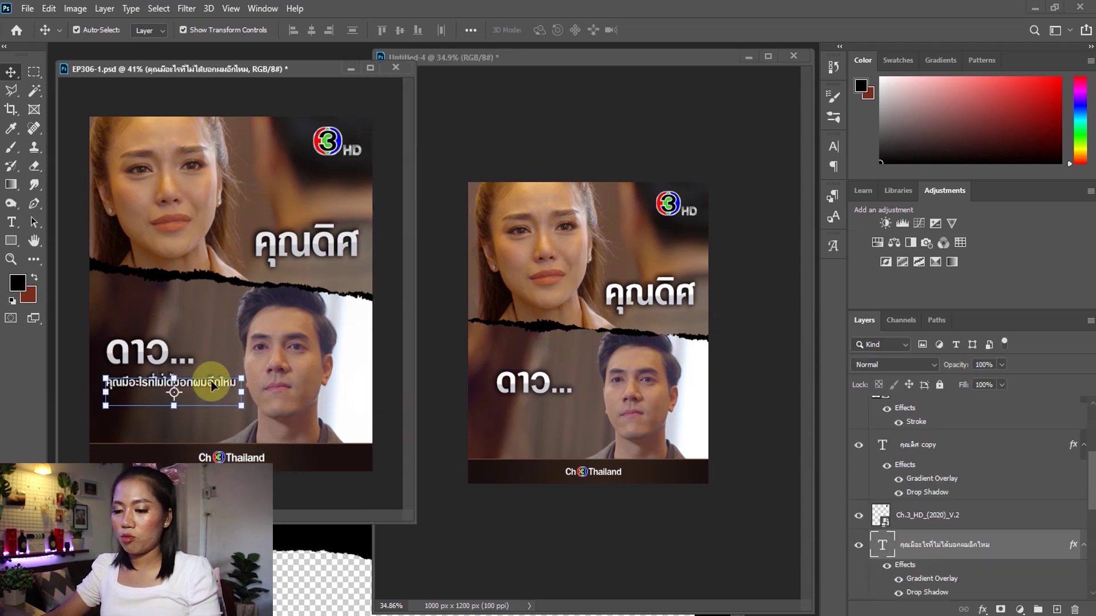
{"action": "left_click", "coordinate": [560, 412]}
{"action": "left_click_drag", "start_coordinate": [561, 412], "coordinate": [569, 407]}
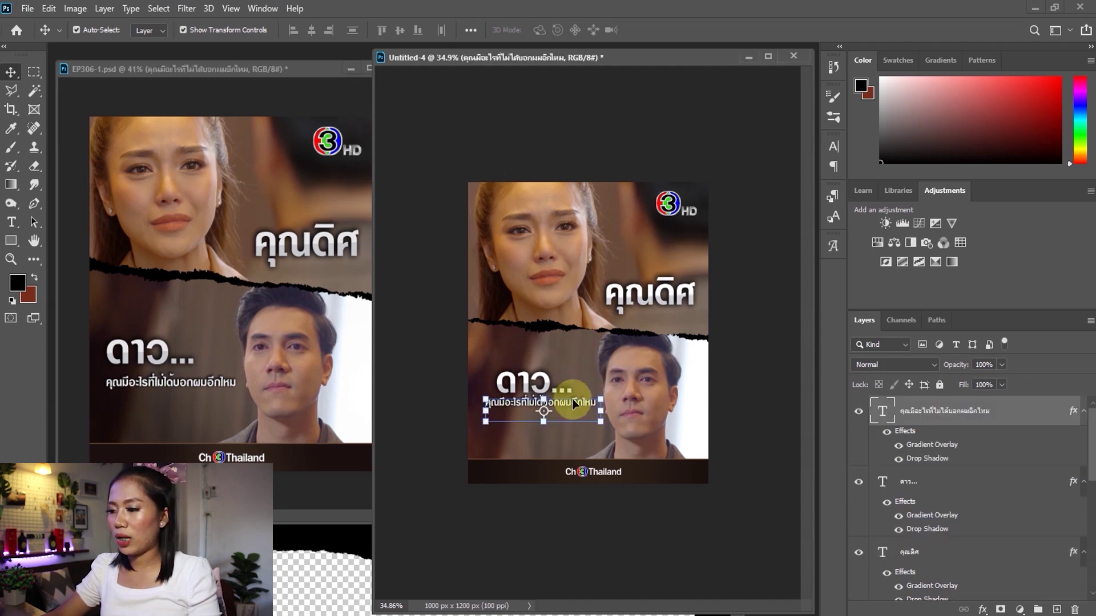
{"action": "left_click", "coordinate": [731, 305]}
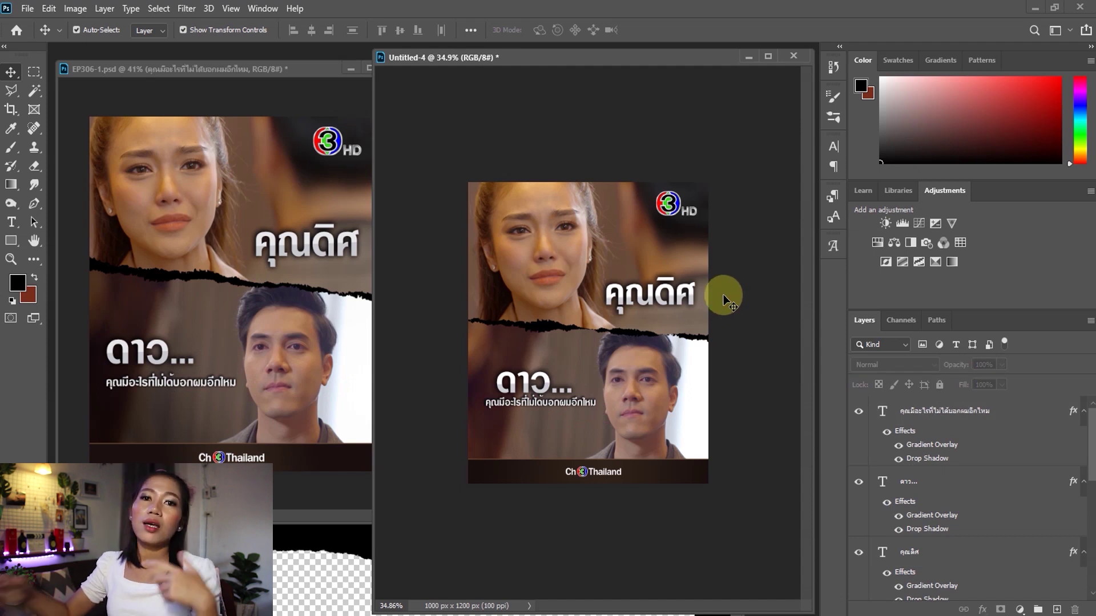